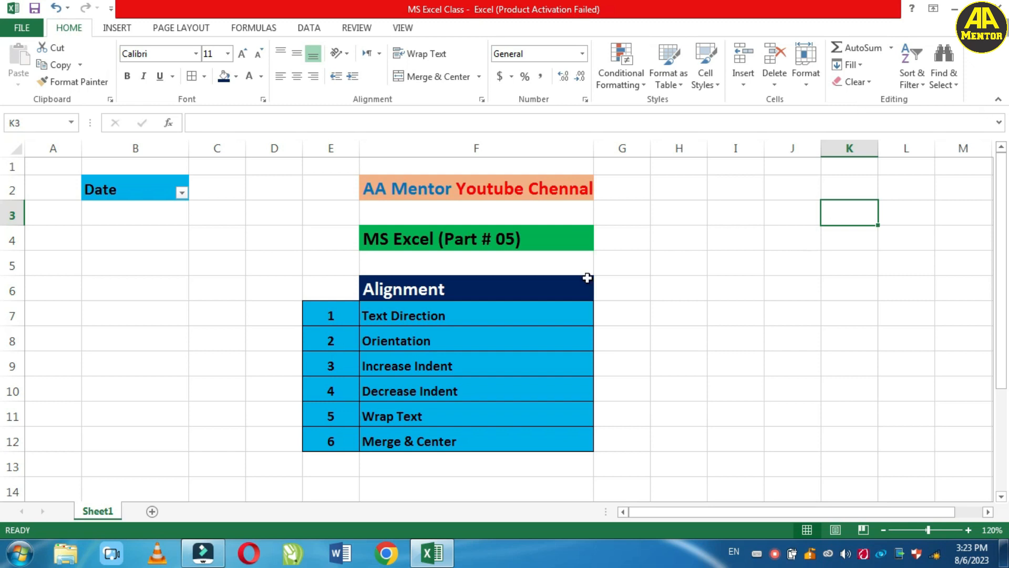
Review the Alignment heading and the six topics listed under it, from Text Direction to Merge & Center
left_click(489, 289)
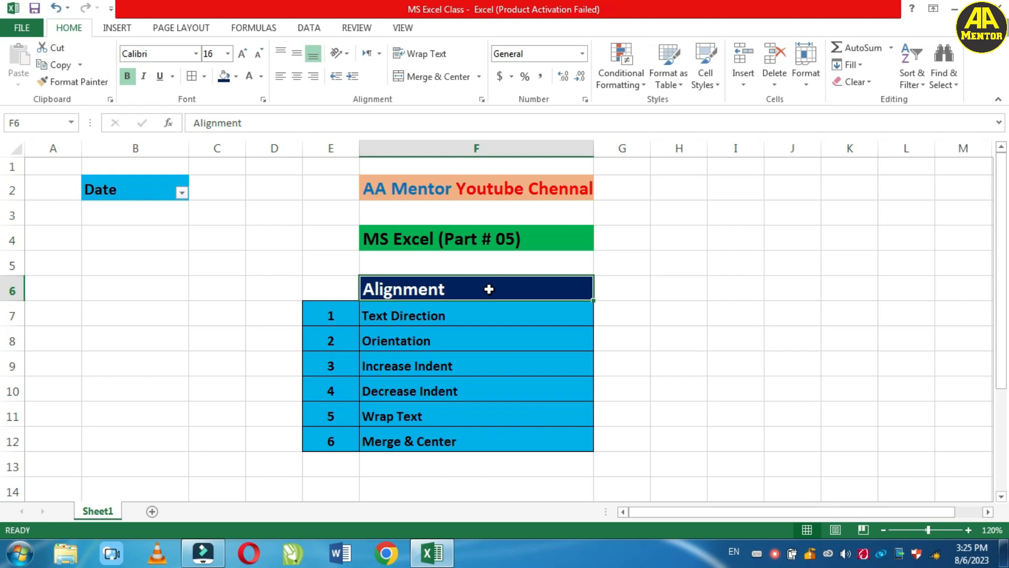
left_click(428, 316)
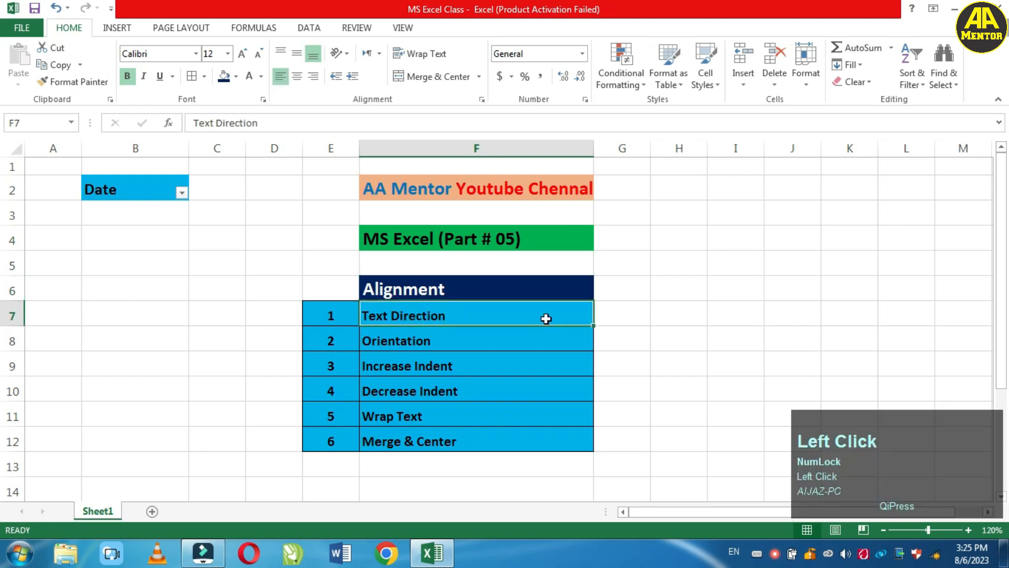
key("Down")
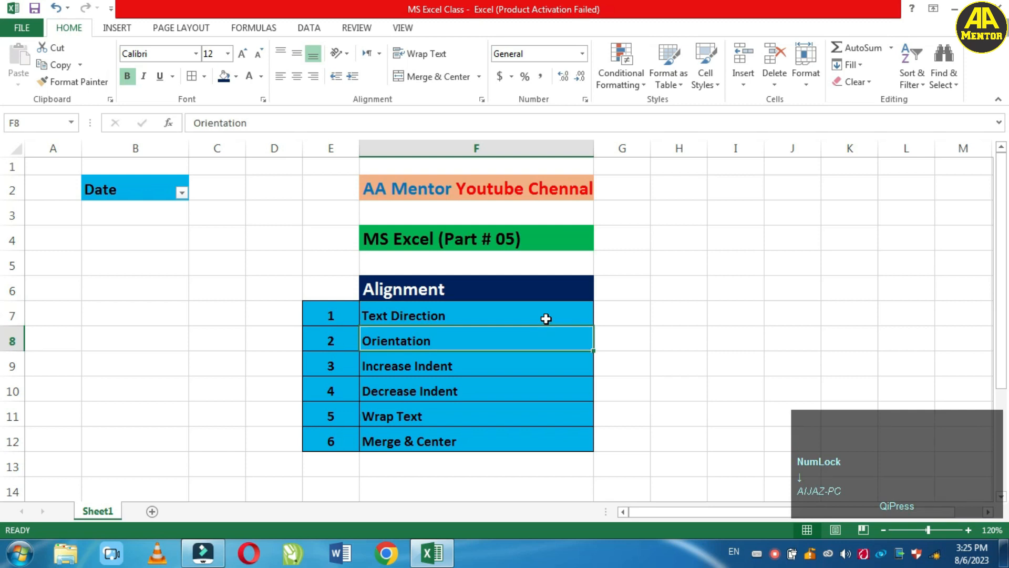
key("Down")
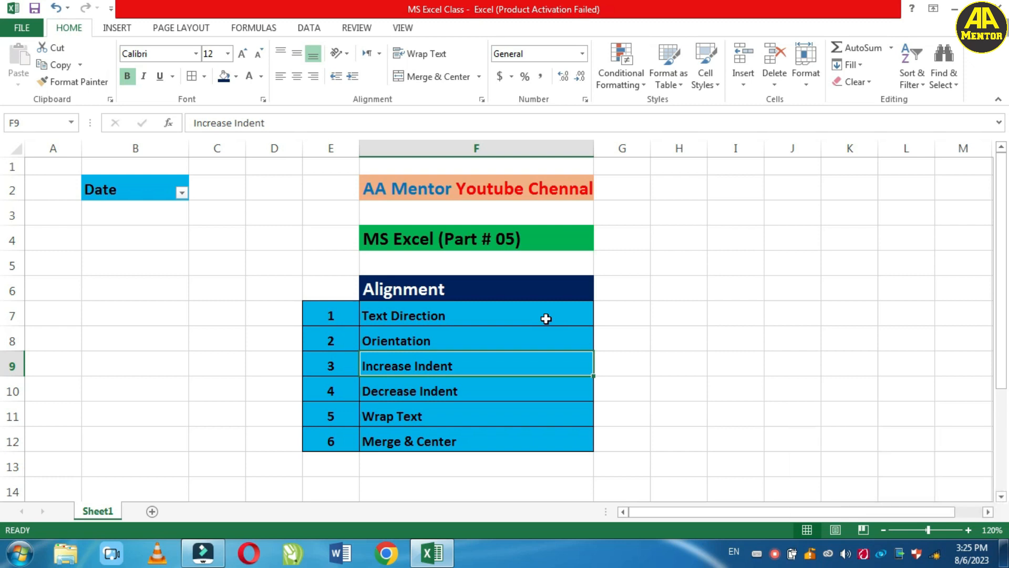
key("Down")
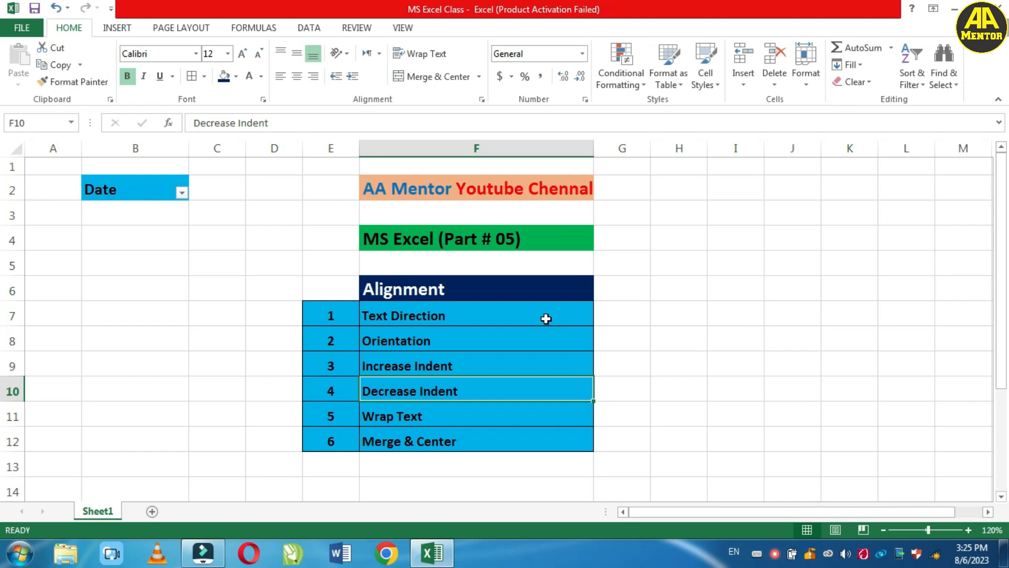
key("Down")
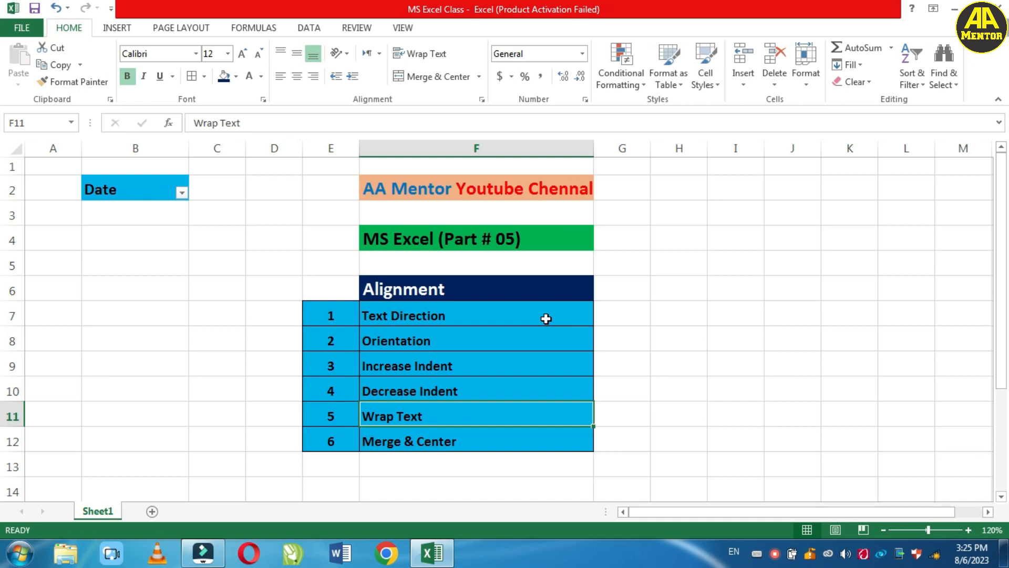
key("Down")
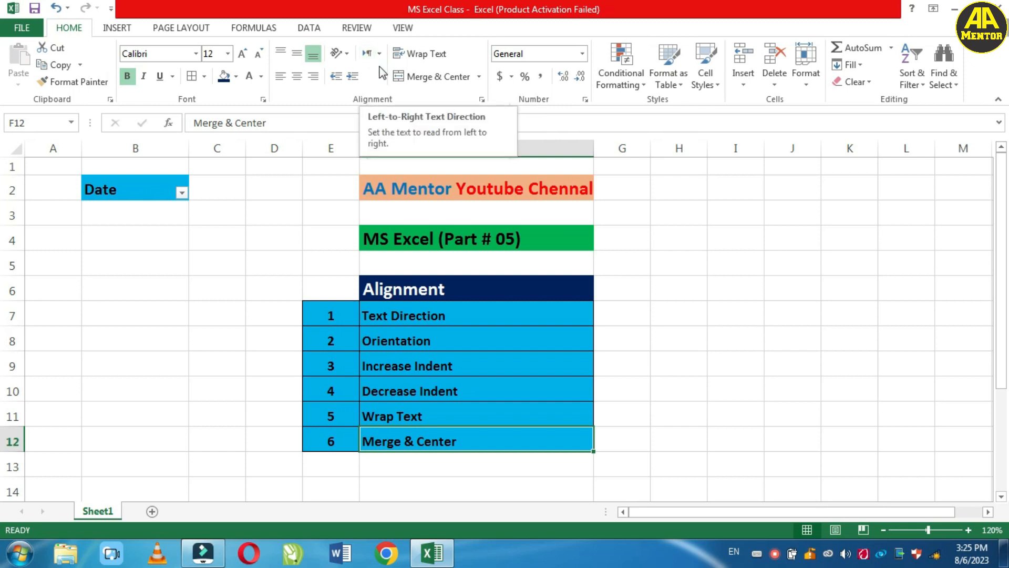
Look over the available text direction options with the Text Direction topic cell selected, without applying any
left_click(428, 289)
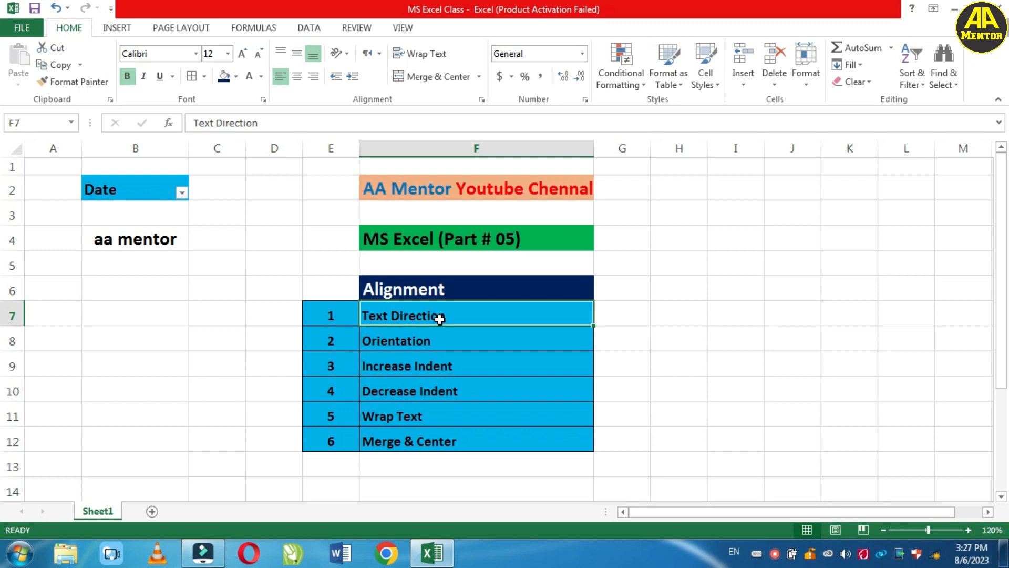
left_click(380, 54)
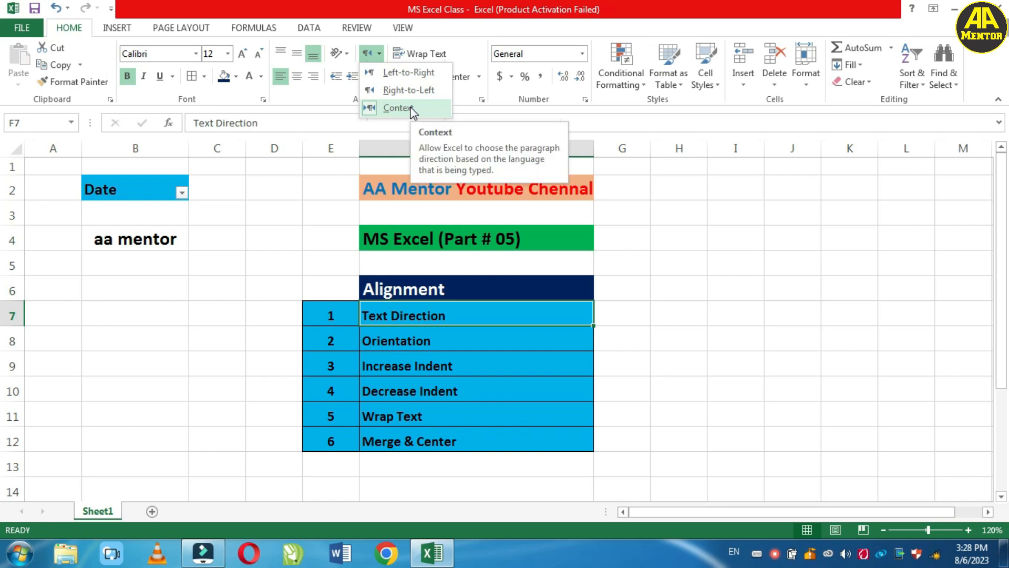
left_click(668, 279)
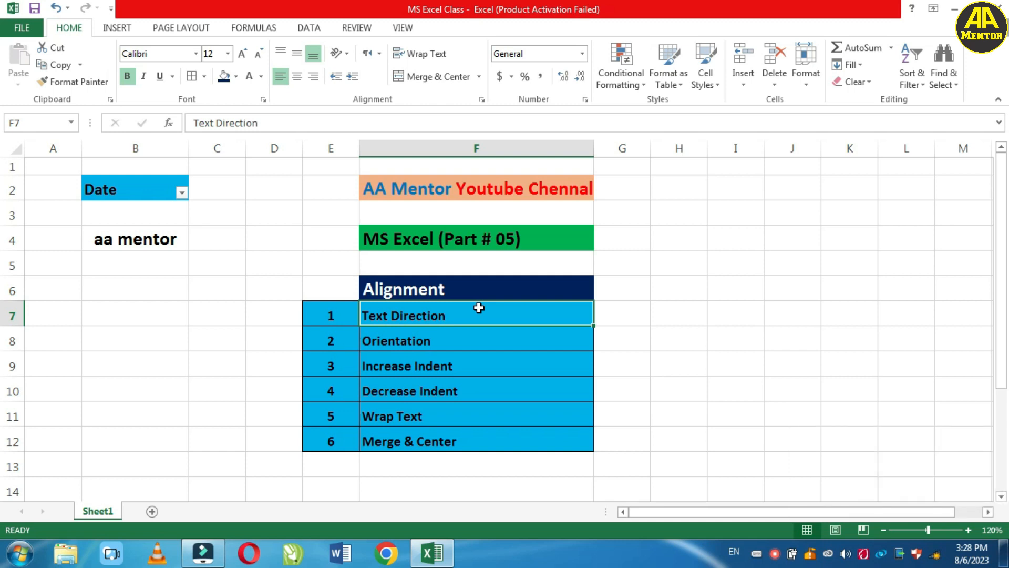
Look over the available text orientation options with the Orientation topic cell selected, without applying any
left_click(437, 335)
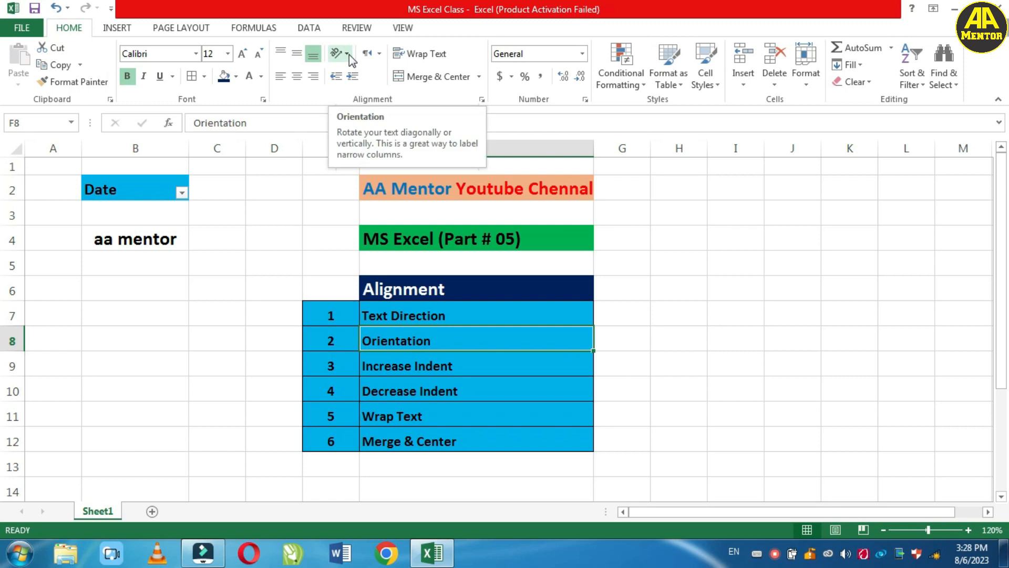
left_click(348, 55)
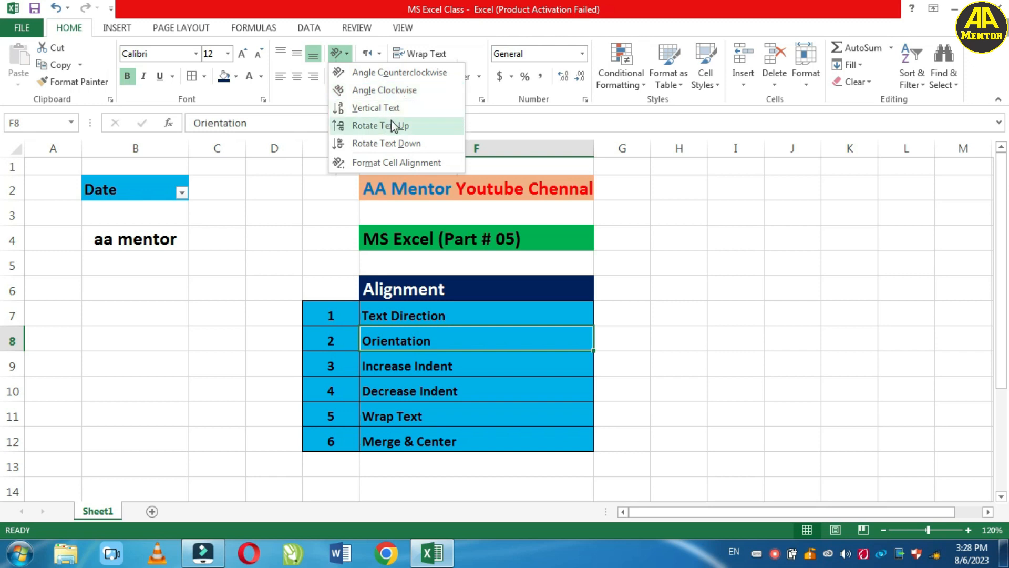
left_click(148, 271)
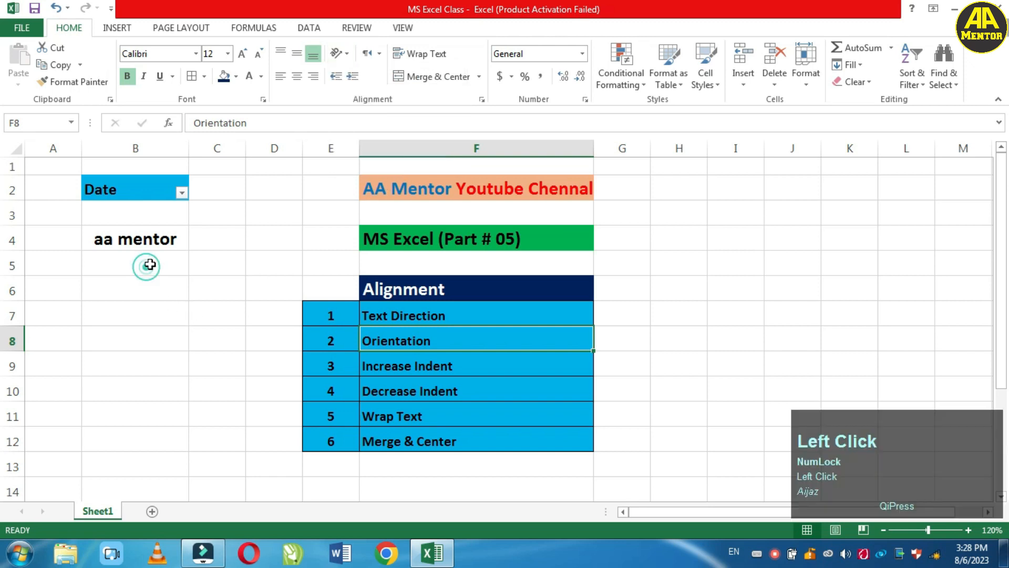
Angle the "aa mentor" text in cell B4 counterclockwise, and switch it to Angle Clockwise
left_click(152, 240)
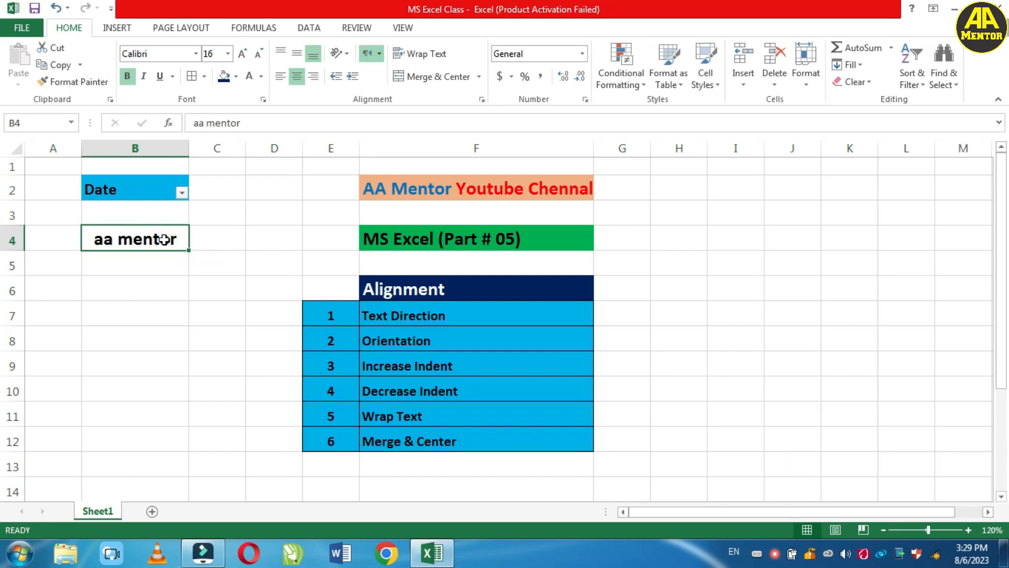
left_click(347, 54)
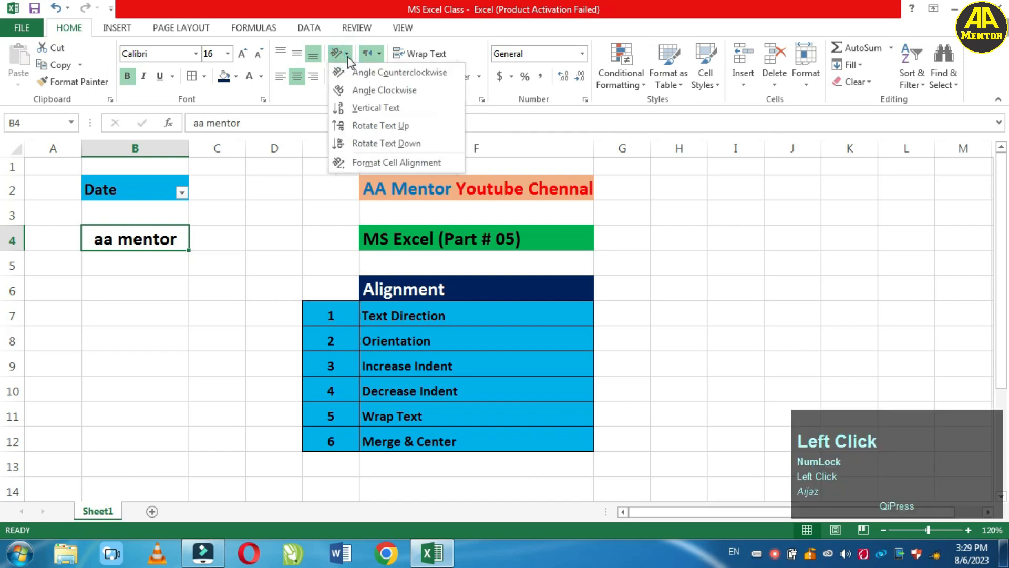
left_click(361, 74)
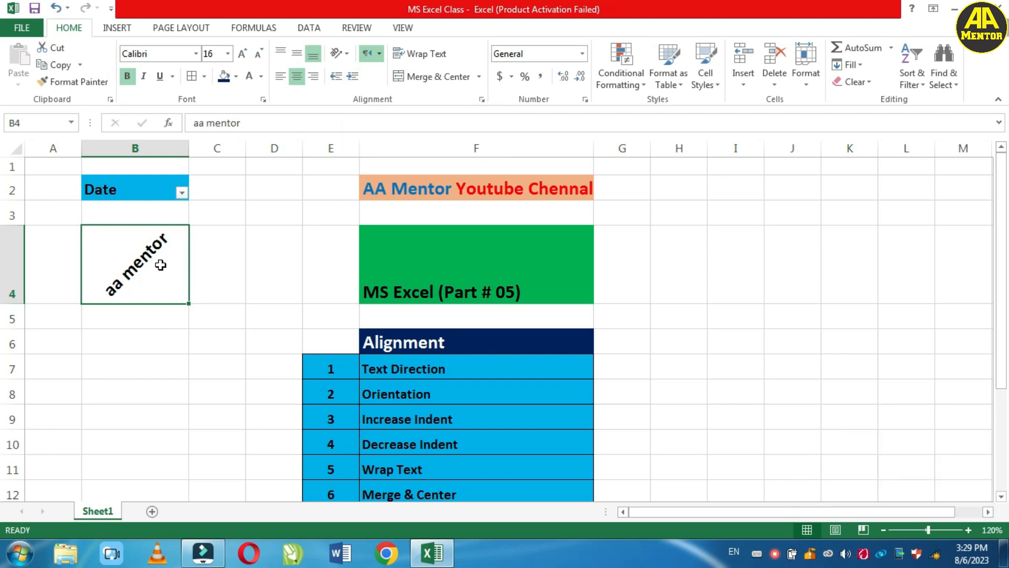
left_click(348, 54)
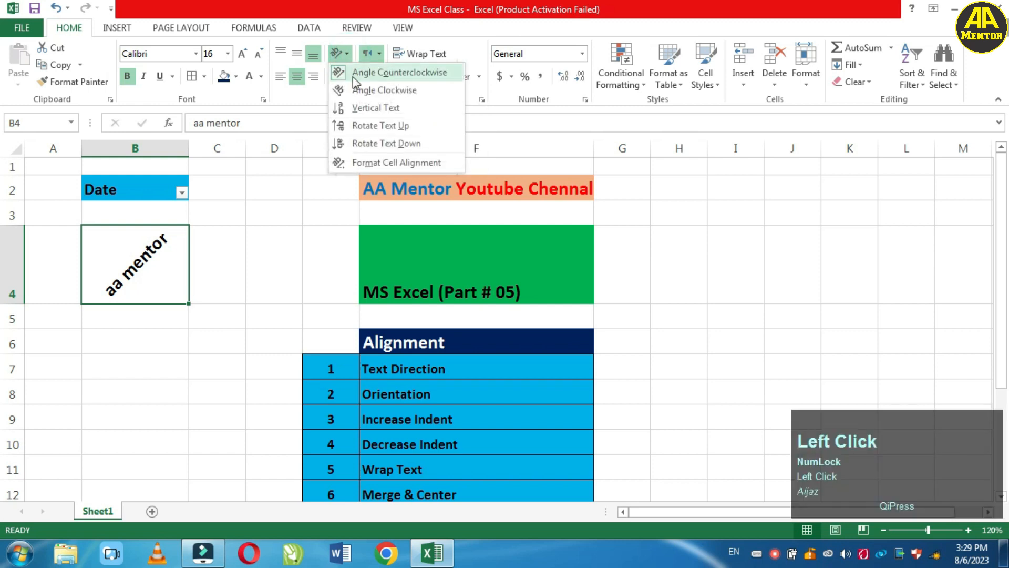
left_click(392, 92)
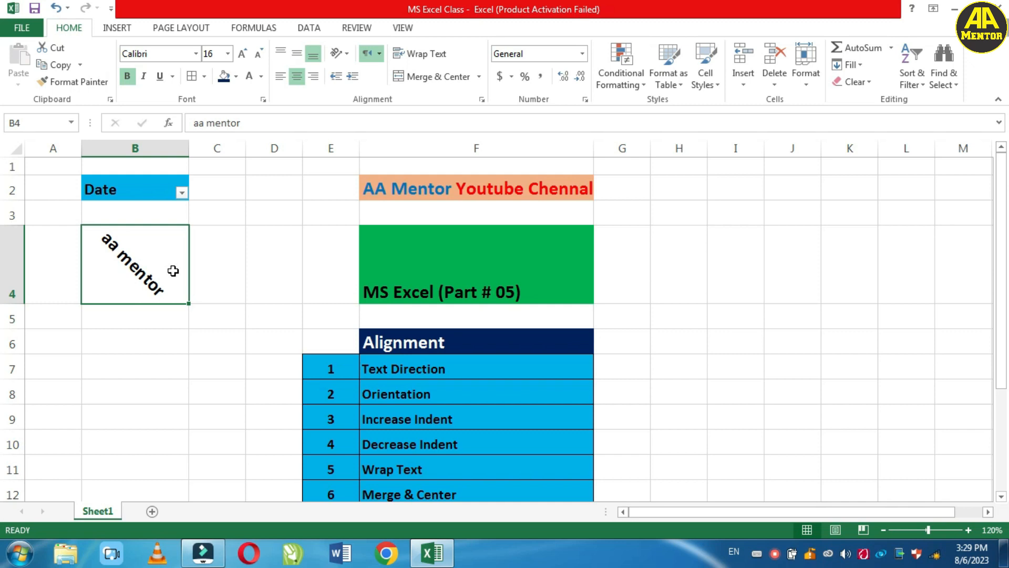
Apply the Vertical Text orientation to cell B4, and change it to Rotate Text Up
left_click(347, 53)
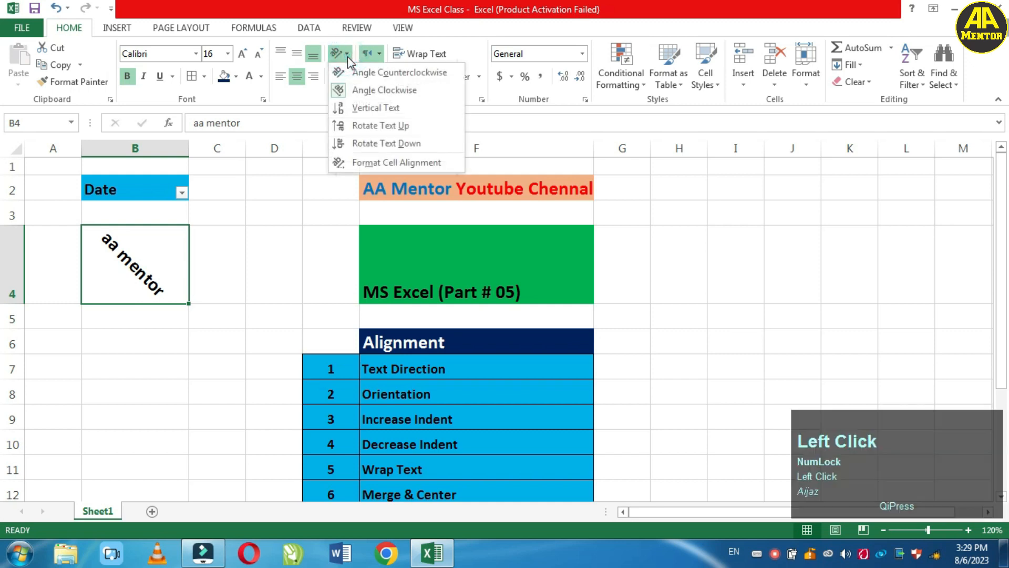
left_click(371, 112)
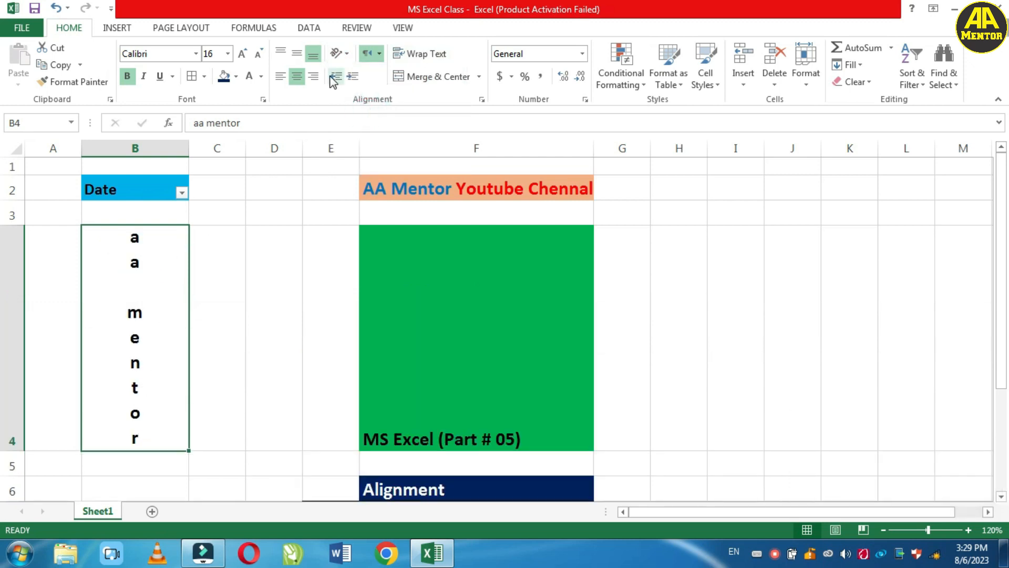
left_click(347, 55)
left_click(371, 126)
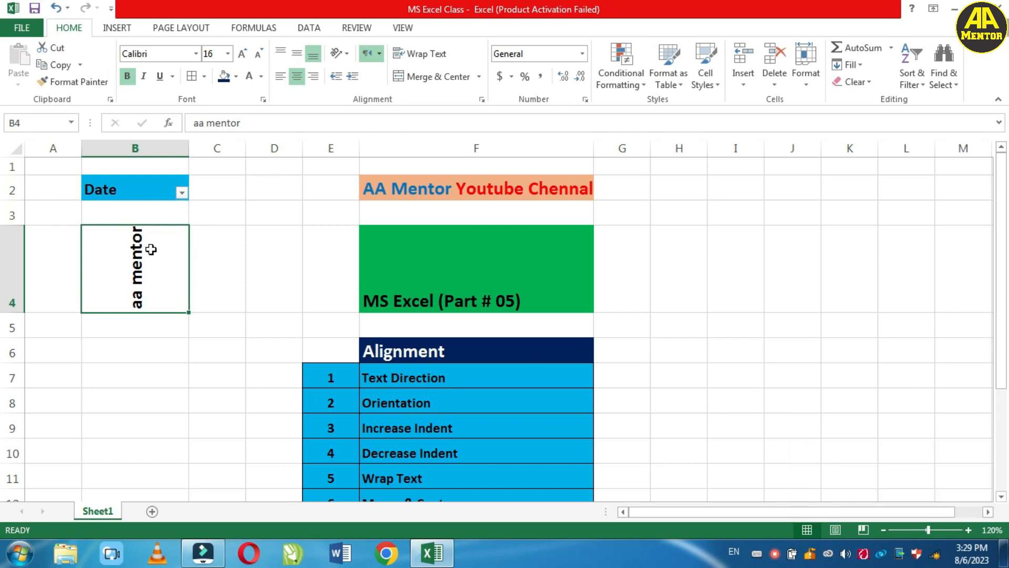
Apply Rotate Text Down to cell B4 and view its Format Cells alignment settings without changing them
left_click(348, 54)
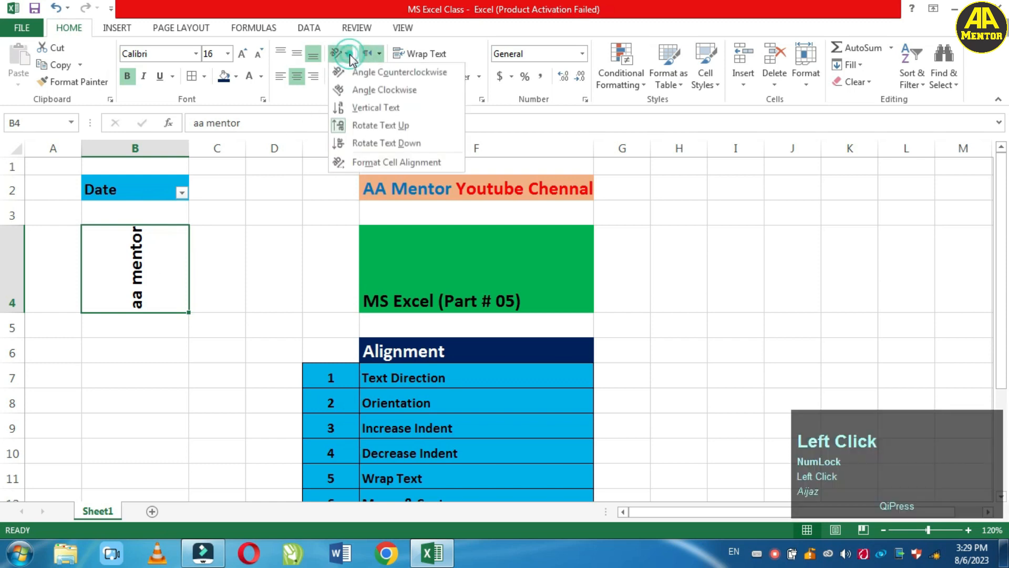
left_click(373, 142)
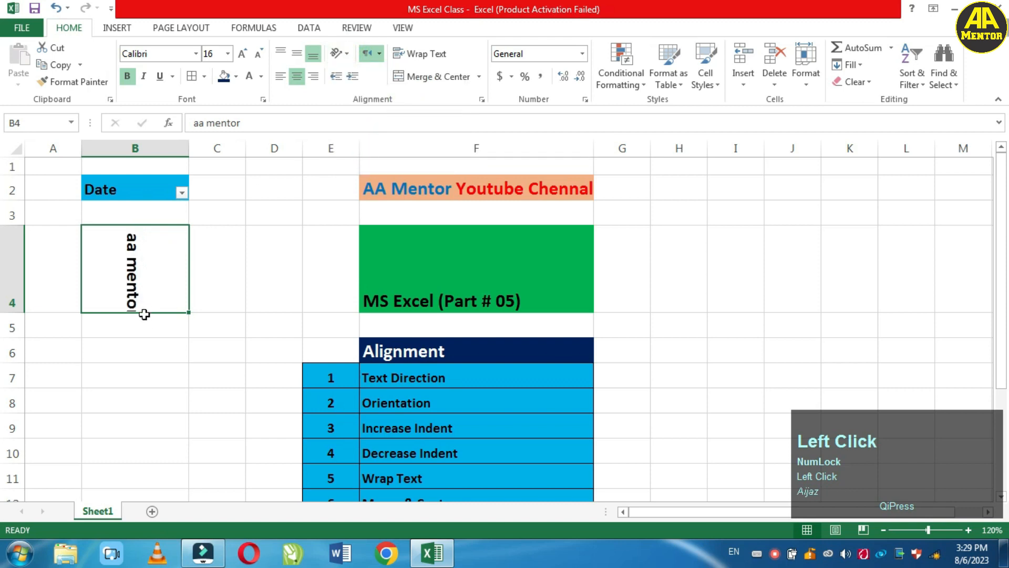
left_click(349, 55)
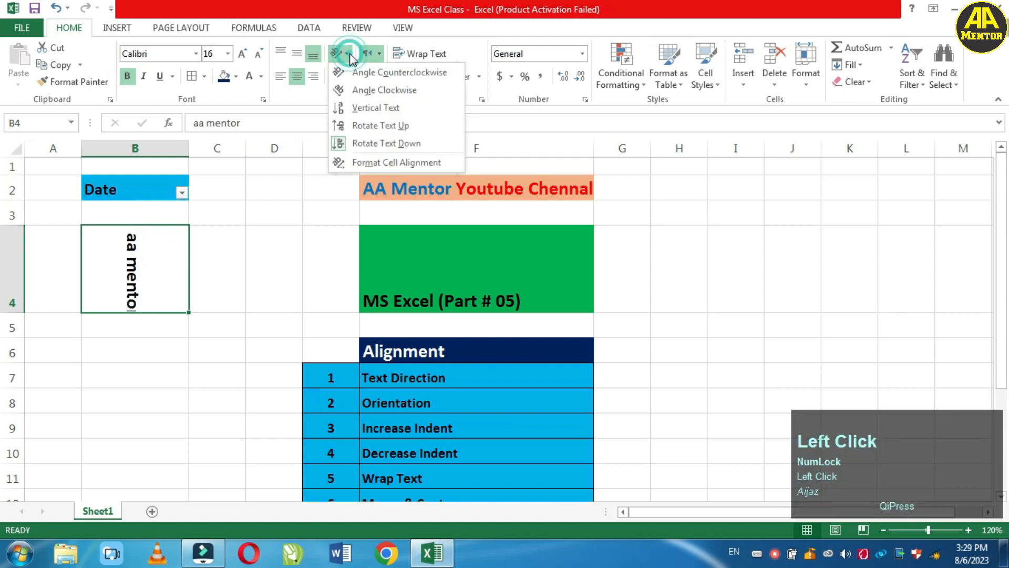
left_click(361, 161)
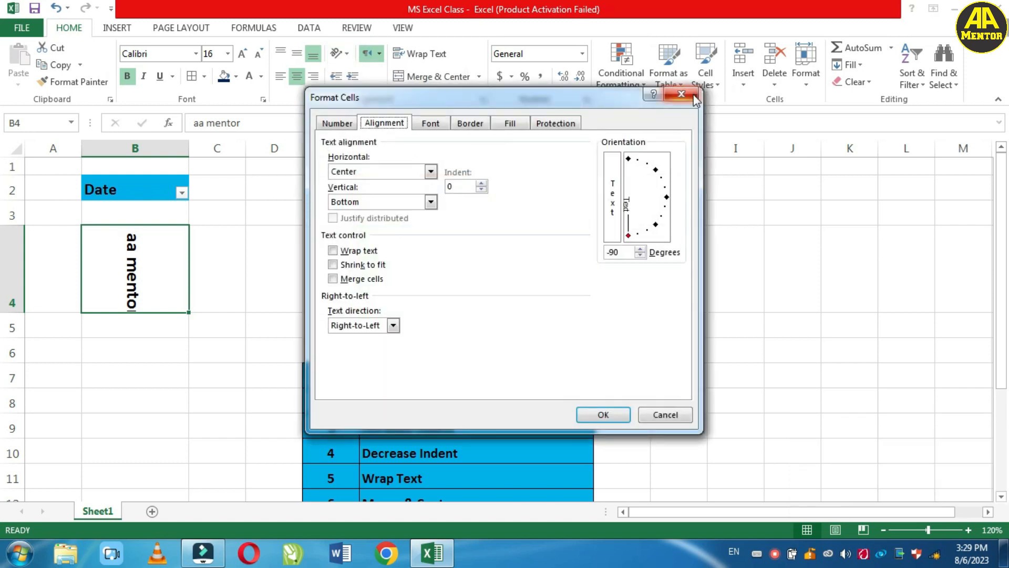
left_click(694, 99)
Set the text in cell B4 to Angle Counterclockwise, and switch it back to Vertical Text
left_click(340, 53)
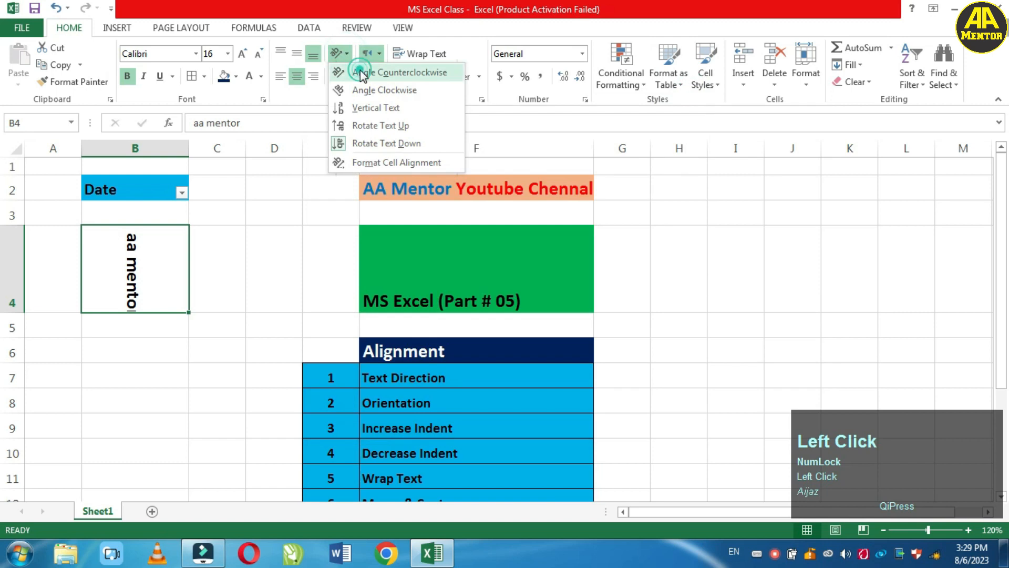
left_click(363, 73)
left_click(347, 54)
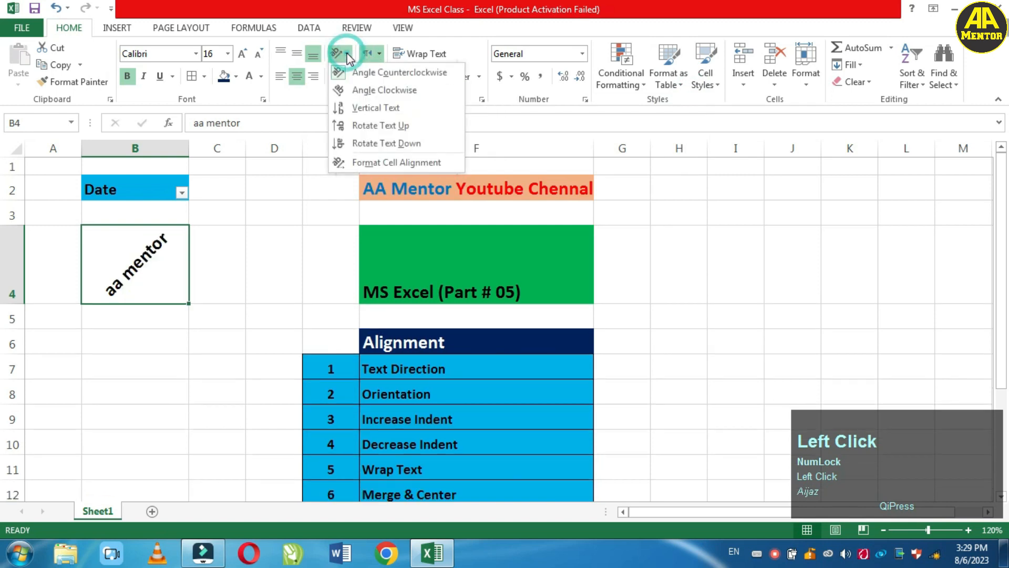
left_click(348, 107)
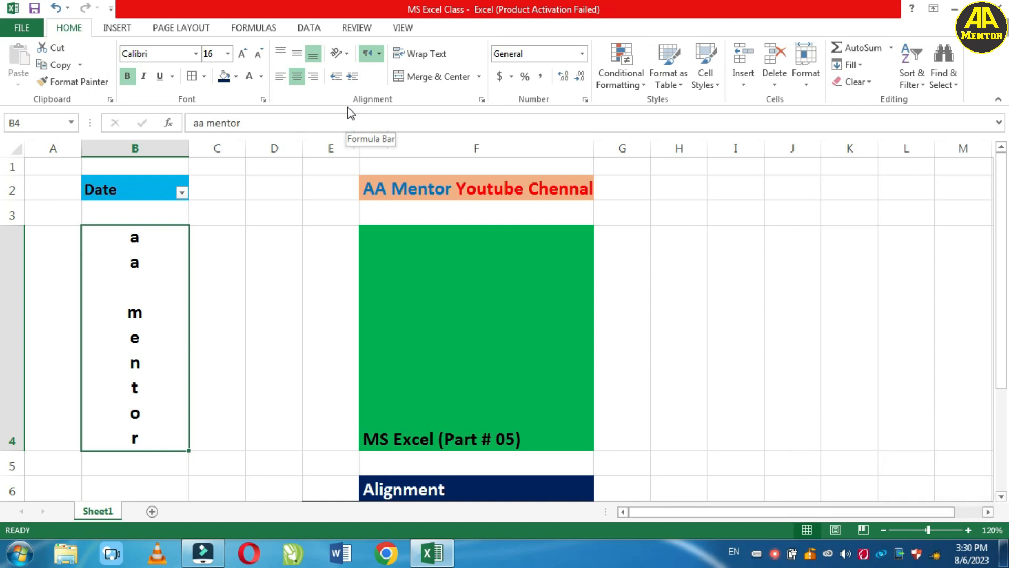
Turn off the Vertical Text orientation in cell B4 to restore normal horizontal text
left_click(347, 54)
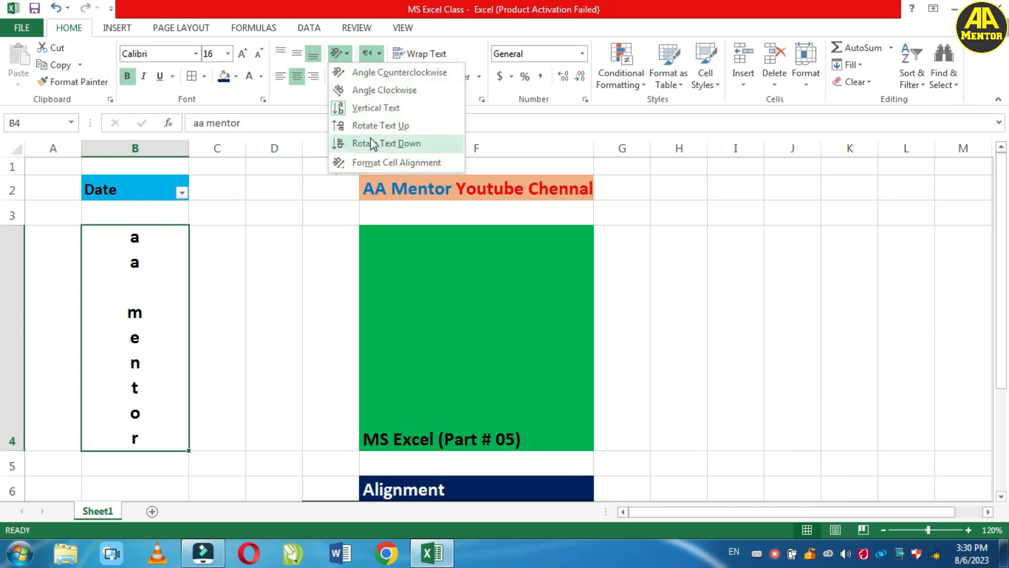
left_click(370, 109)
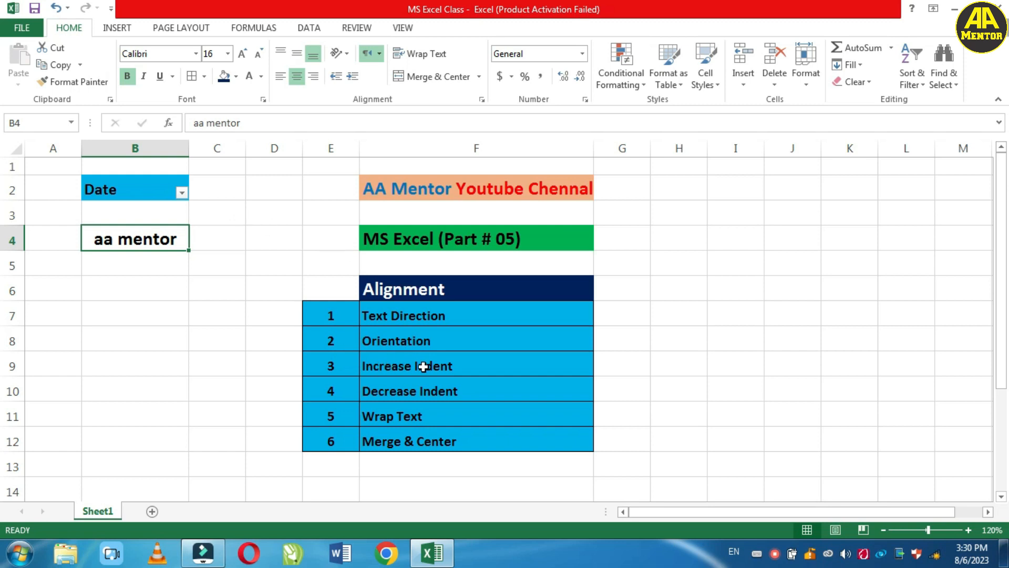
Increase the indent of the "Increase Indent" text in cell F9 repeatedly until it sits near the middle of the cell
left_click(453, 364)
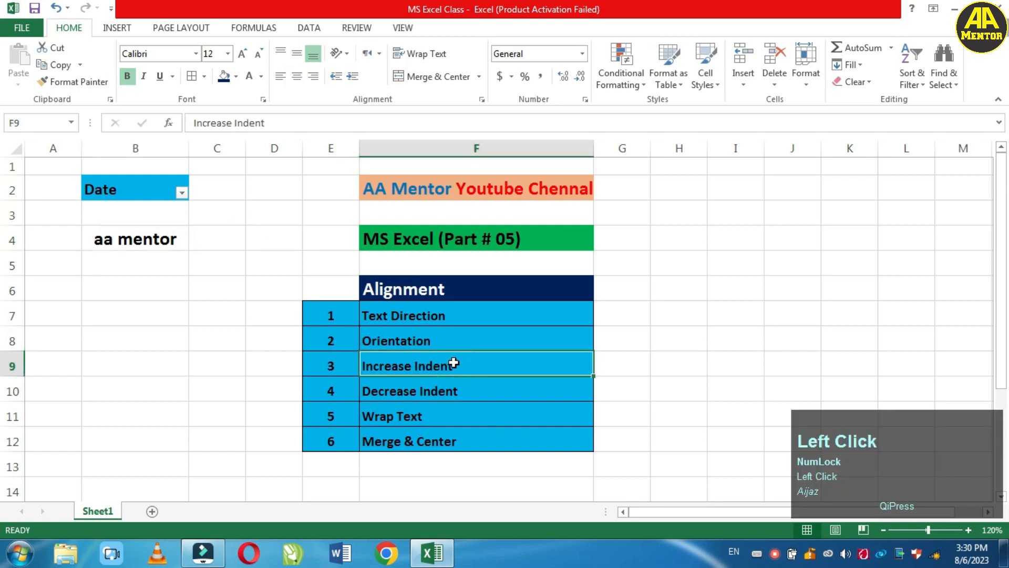
left_click(356, 78)
left_click(355, 79)
left_click(354, 78)
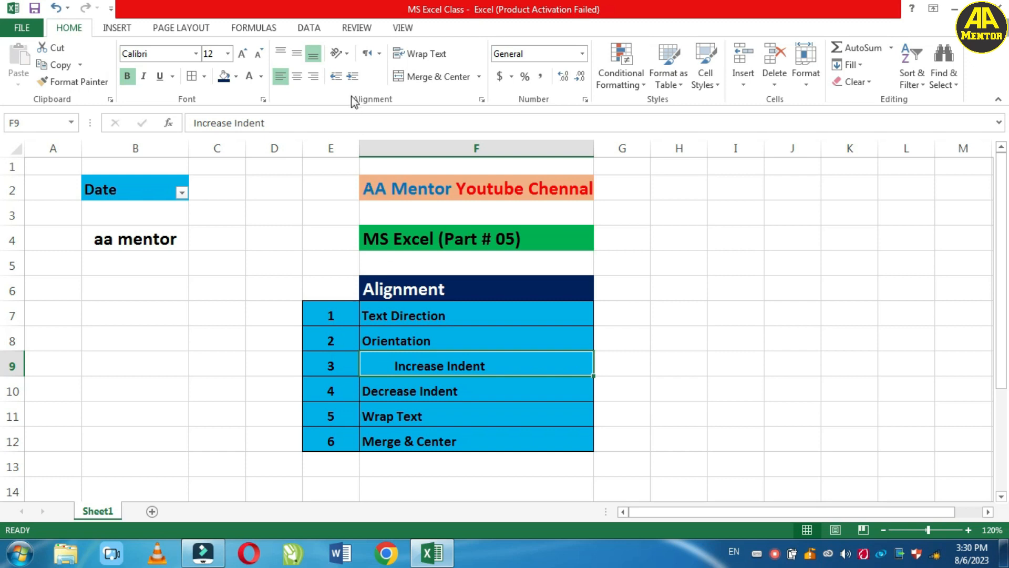
left_click(352, 77)
left_click(352, 76)
left_click(352, 77)
left_click(352, 76)
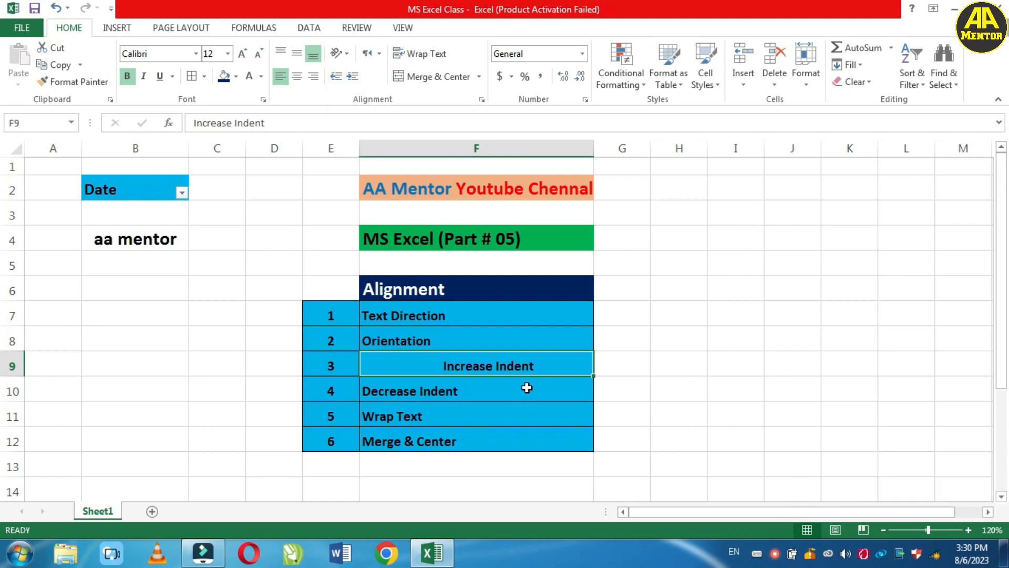
Decrease the indent of cell F9 repeatedly until the text is back at the cell's left edge
left_click(533, 370)
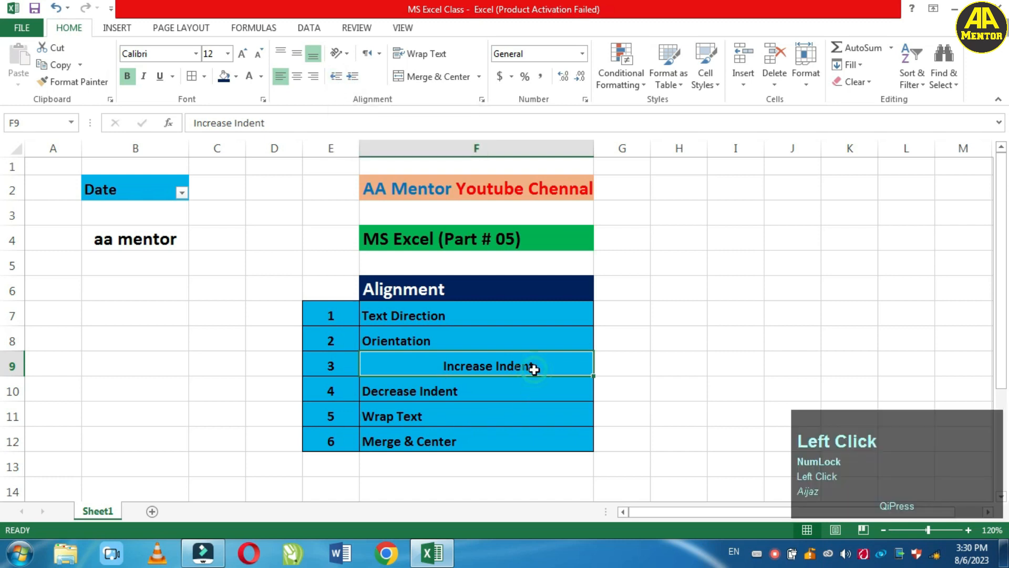
left_click(336, 77)
left_click(336, 77)
left_click(336, 77)
left_click(336, 78)
left_click(336, 77)
left_click(336, 77)
left_click(336, 77)
left_click(336, 78)
left_click(336, 77)
left_click(336, 77)
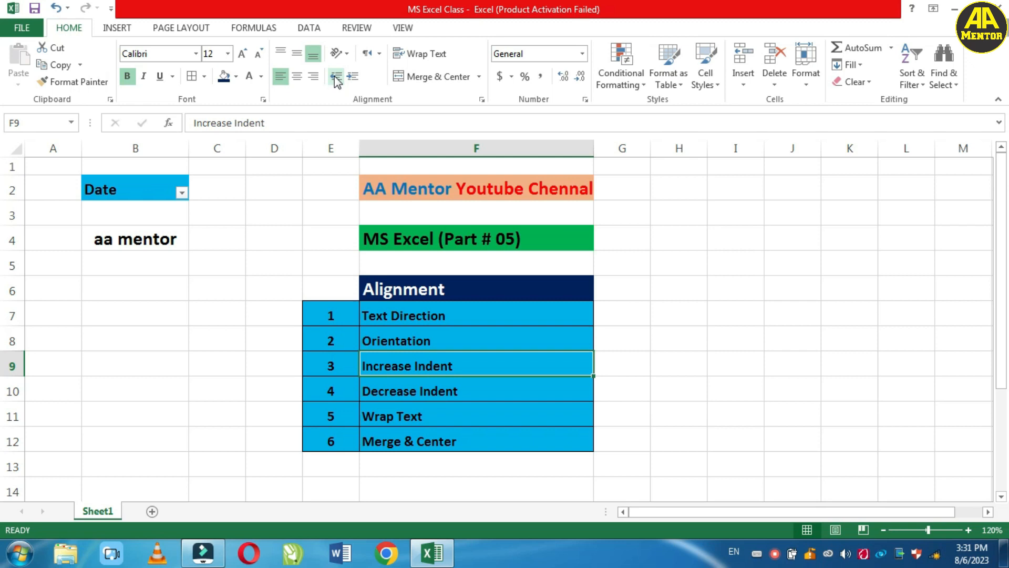
left_click(444, 390)
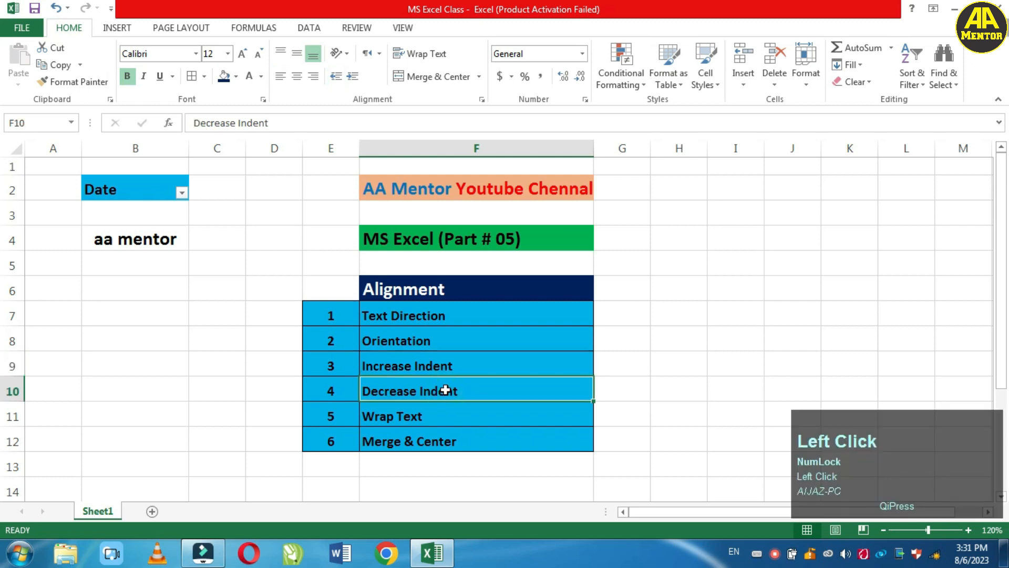
left_click(419, 416)
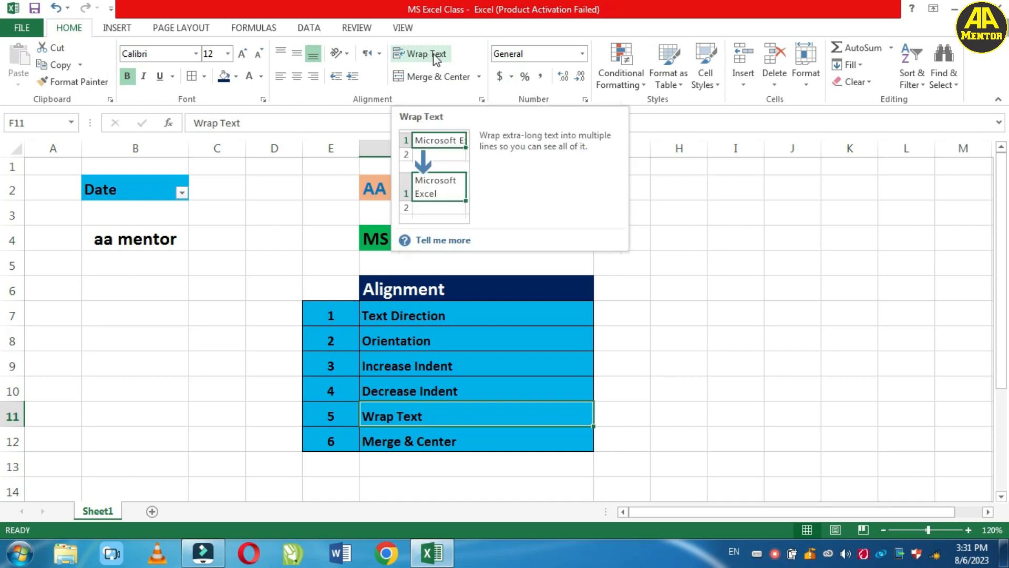
left_click(216, 238)
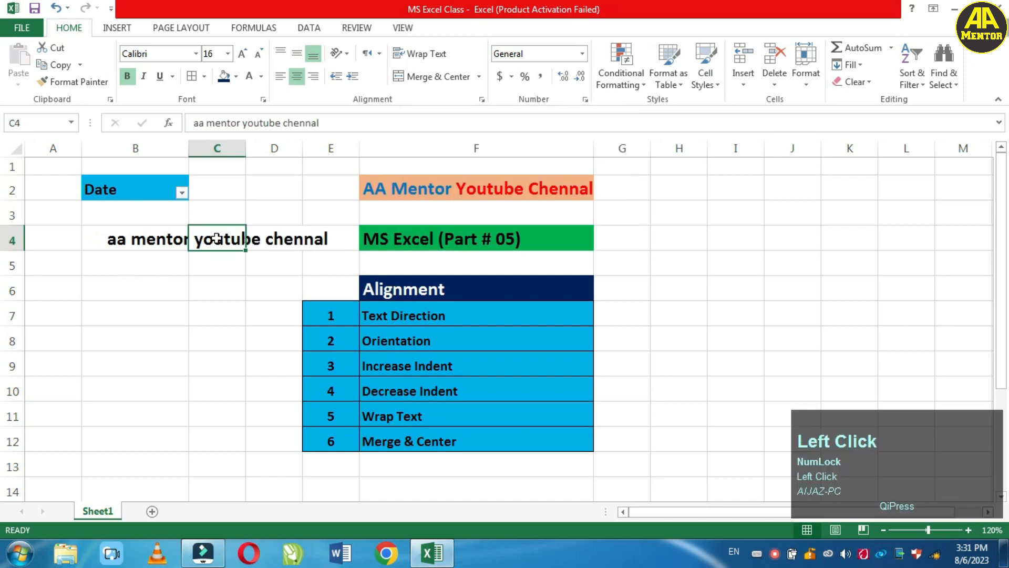
left_click(156, 237)
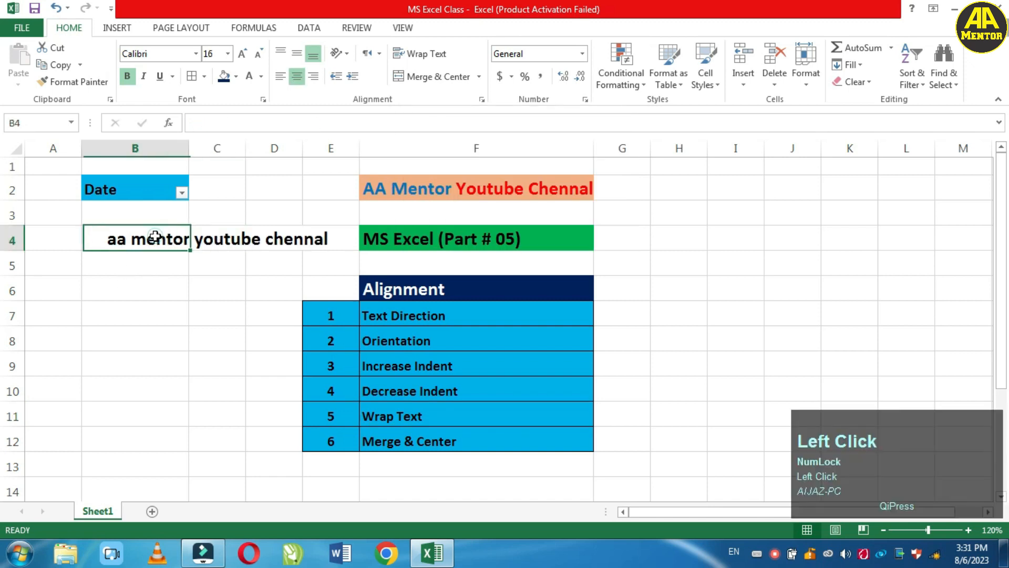
left_click(281, 240)
Fill cell C4 with the standard yellow color and left-align its text
left_click(220, 240)
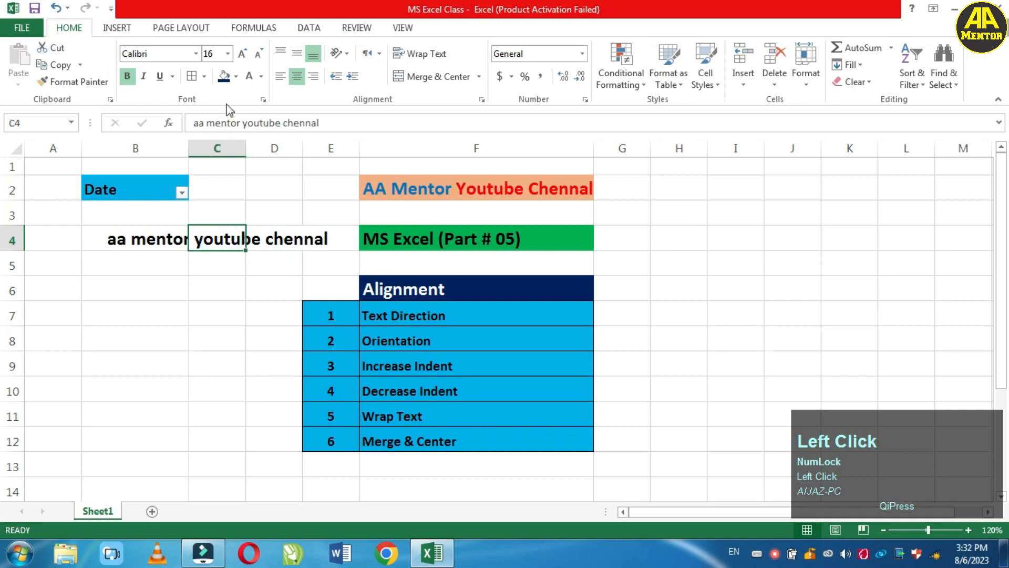
left_click(236, 77)
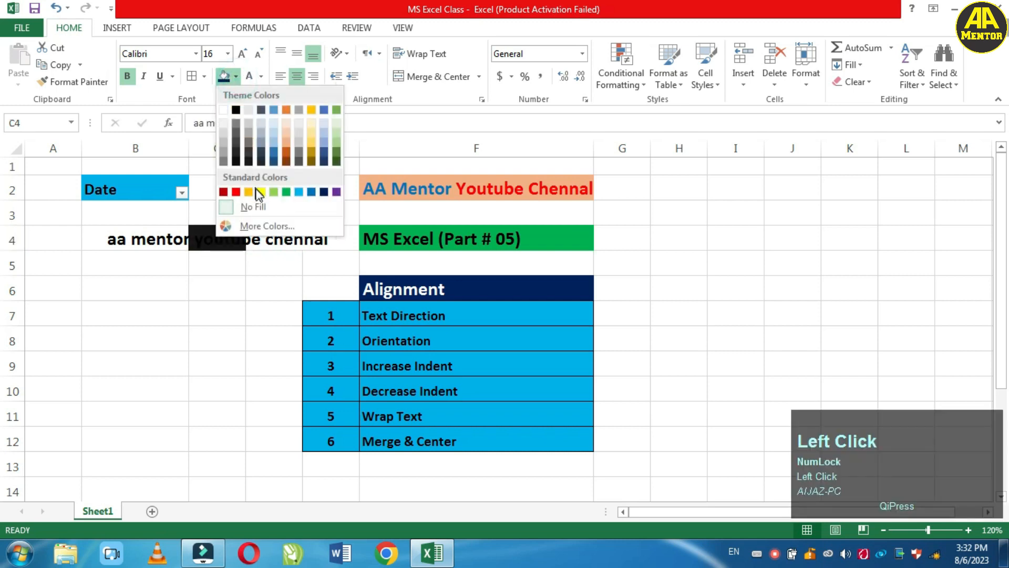
left_click(260, 192)
left_click(282, 77)
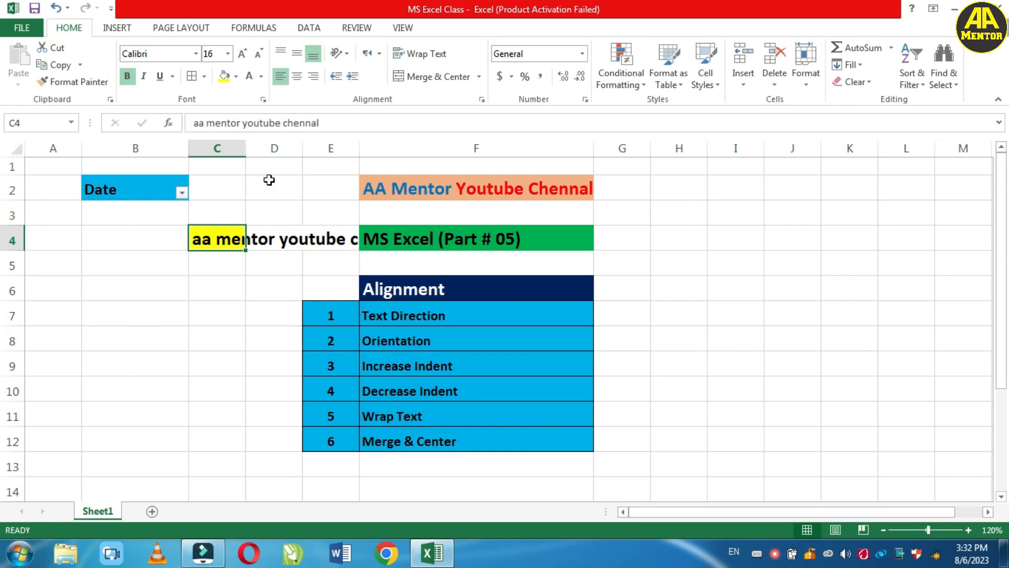
Widen column C to about the width of column B and apply Wrap Text to the "aa mentor youtube chennal" text in cell C4
left_click(228, 266)
left_click(223, 240)
left_click_drag(246, 150, 287, 156)
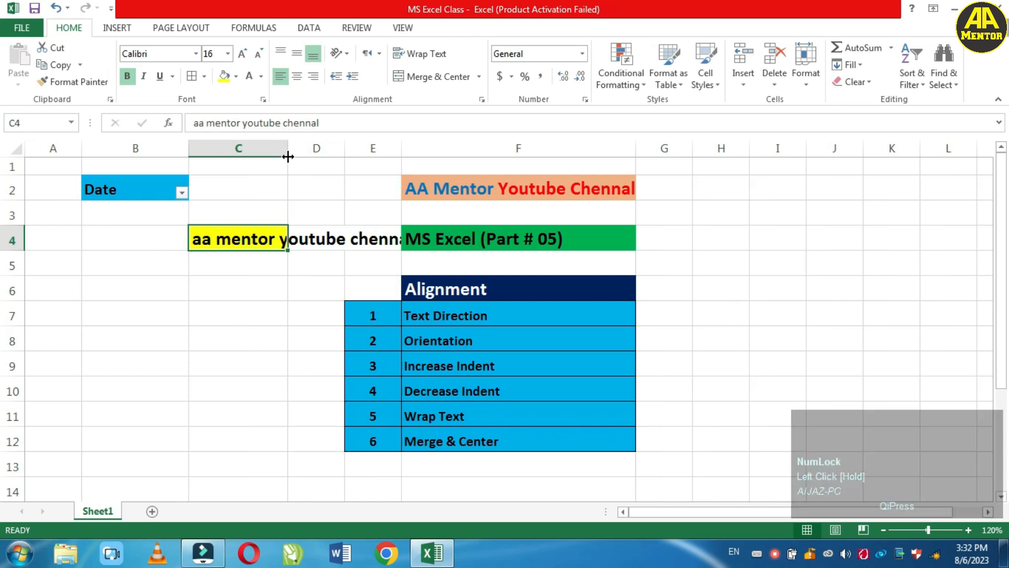
mouse_move(286, 154)
left_mouse_down()
mouse_move(412, 166)
mouse_move(281, 156)
mouse_move(298, 156)
left_mouse_up()
left_click(244, 242)
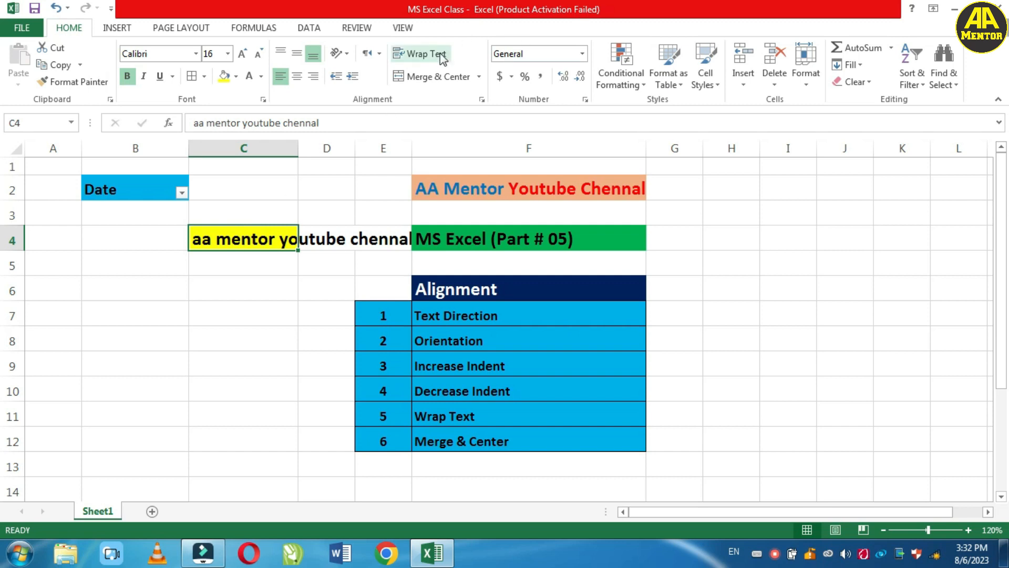
left_click(420, 53)
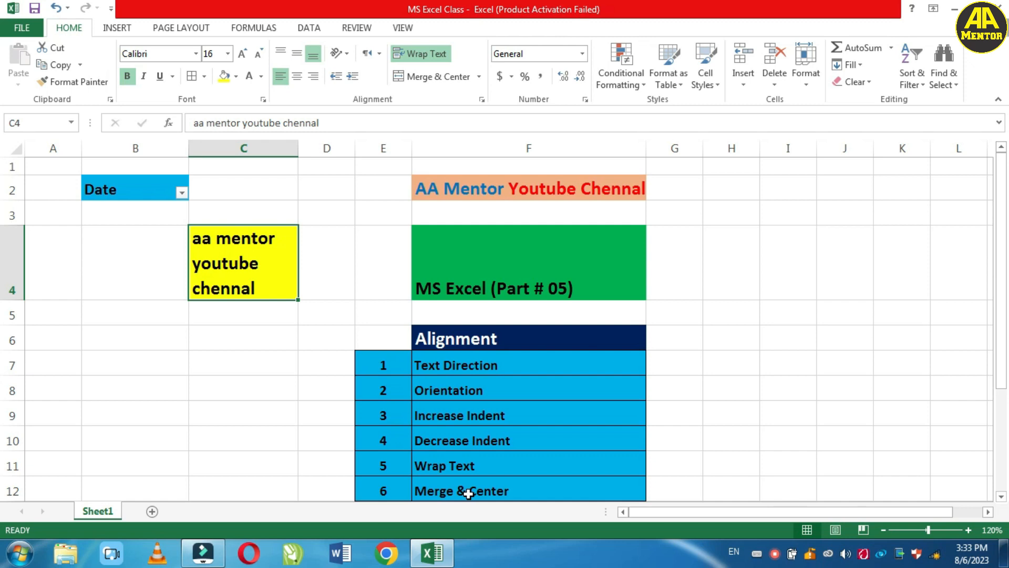
left_click(403, 333)
left_click(440, 341)
left_click(443, 359)
left_click(435, 338)
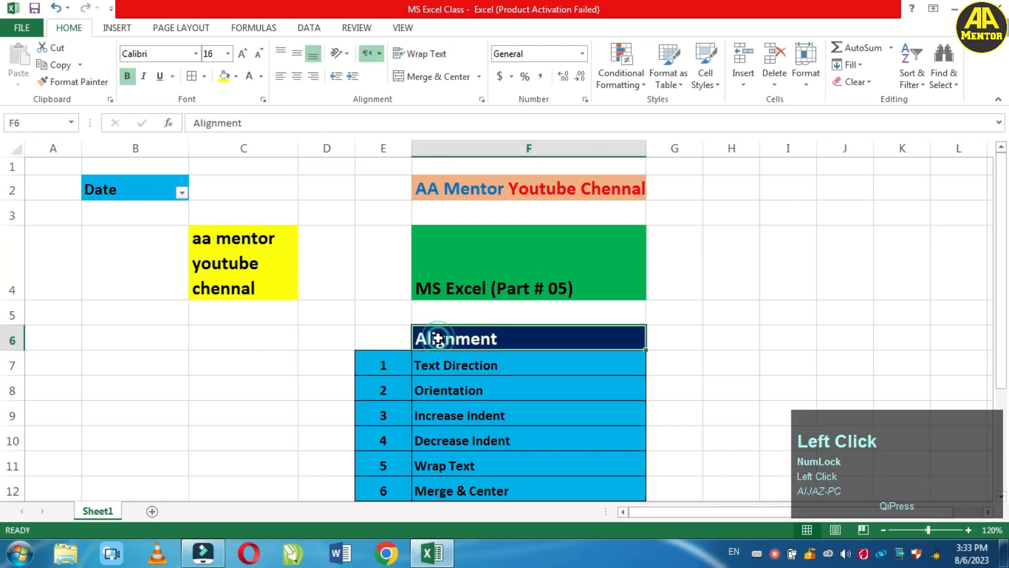
left_click(396, 340)
left_click(432, 339)
left_click(384, 336)
left_click(436, 339)
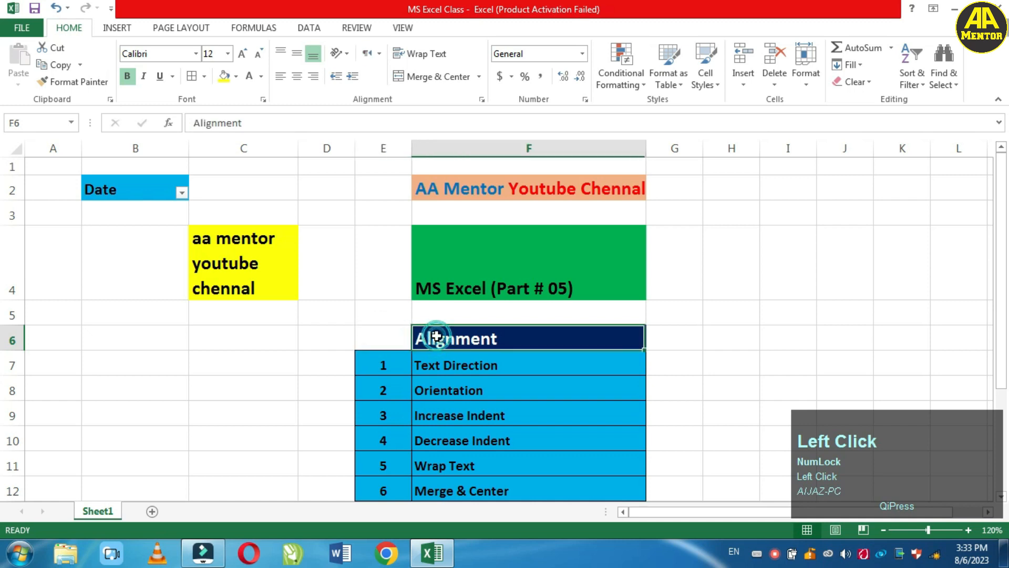
left_click(400, 339)
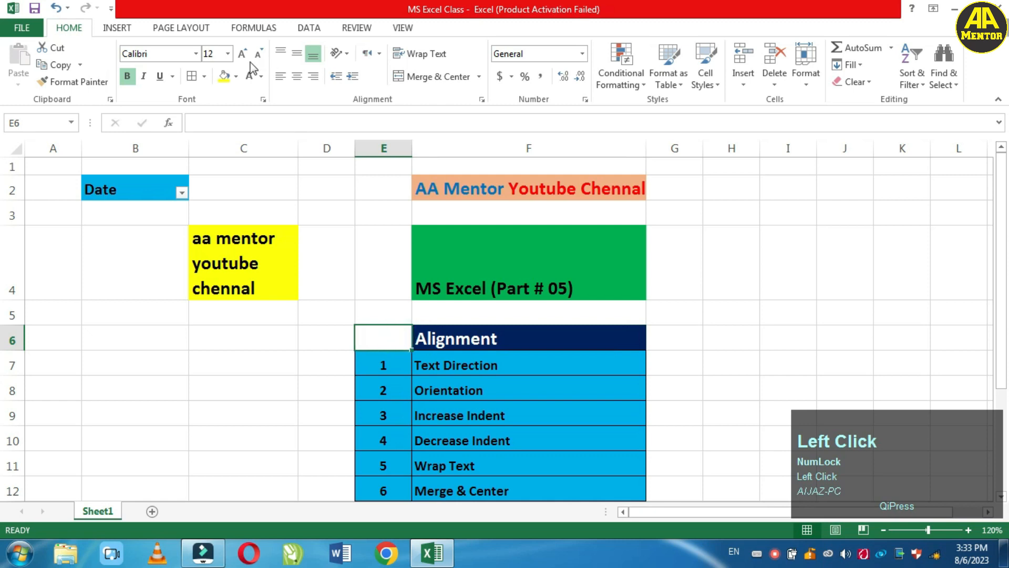
left_click(421, 339)
left_click(394, 331)
left_click_drag(1001, 274, 1001, 344)
left_click(396, 193)
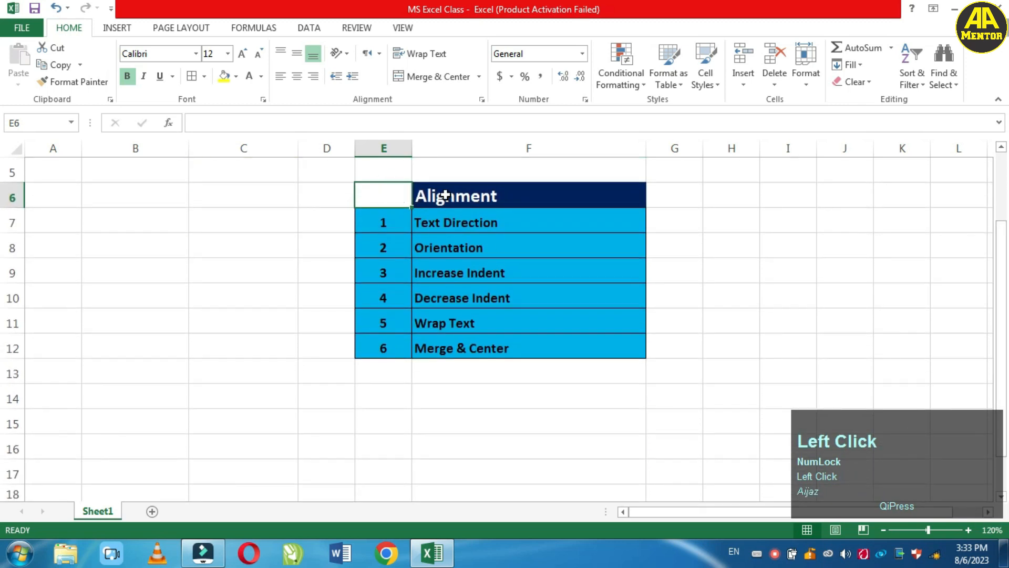
left_click(445, 196)
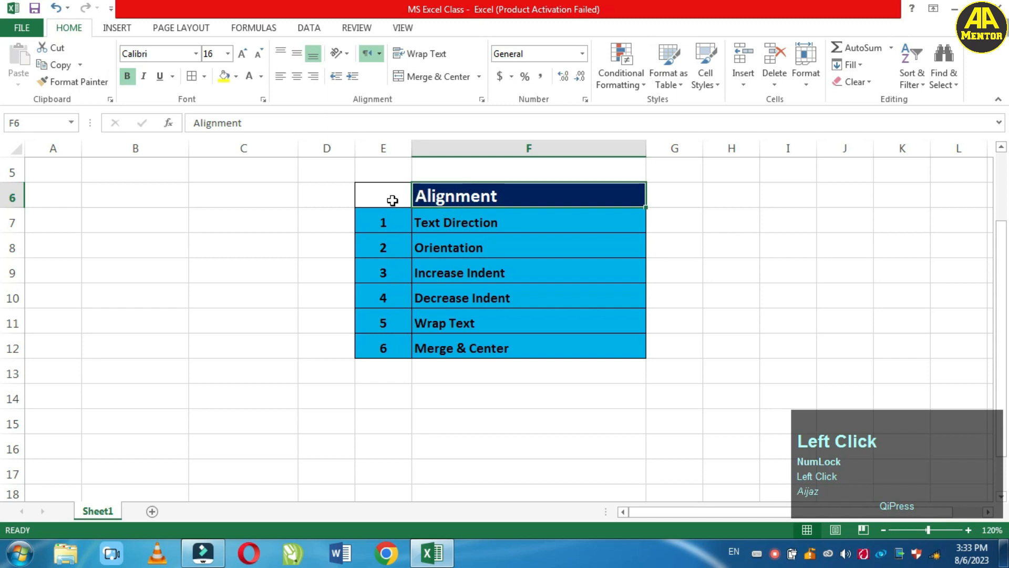
left_click_drag(389, 197, 466, 340)
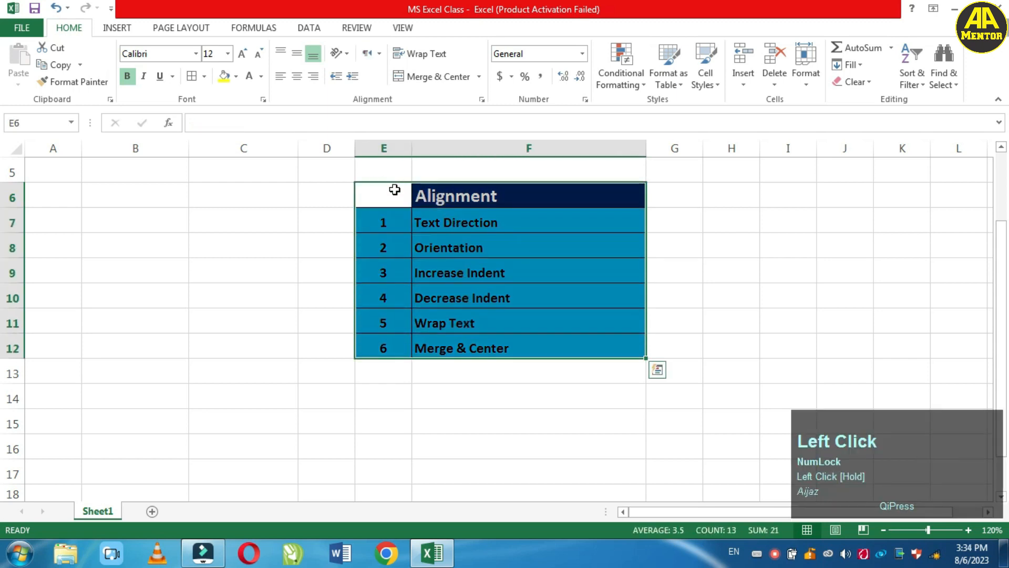
Merge and center cells E6:F6 so the "Alignment" heading spans both columns of the table
left_click(391, 192)
left_click_drag(391, 193, 465, 194)
left_click(393, 198)
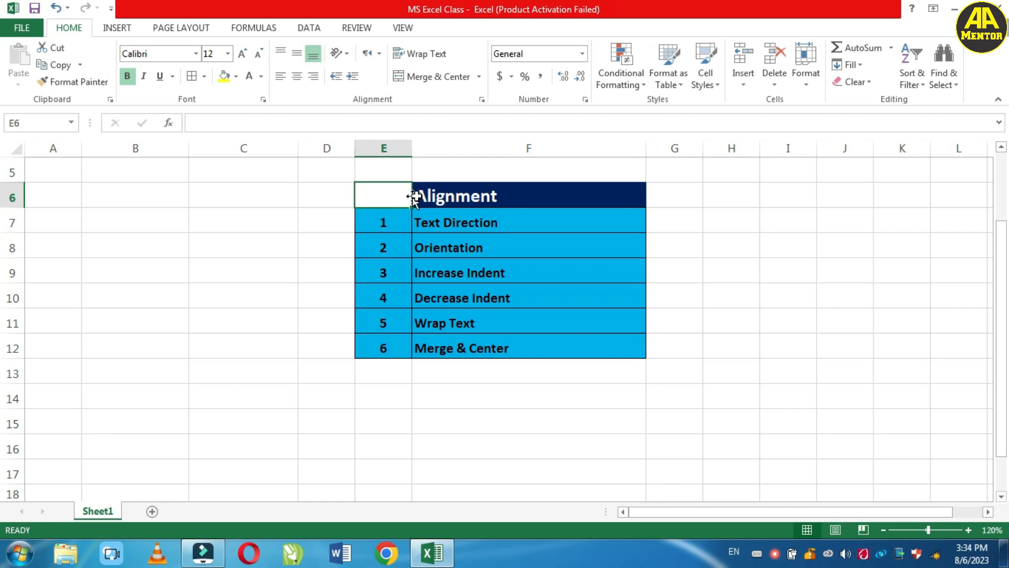
left_click(422, 199)
left_click(385, 196)
left_click_drag(387, 197, 425, 195)
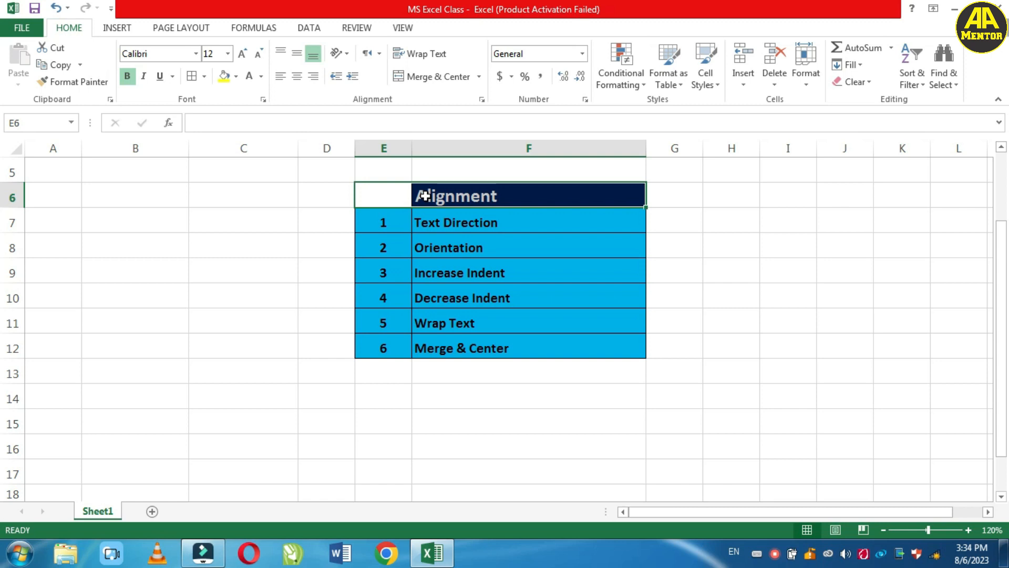
left_click(399, 77)
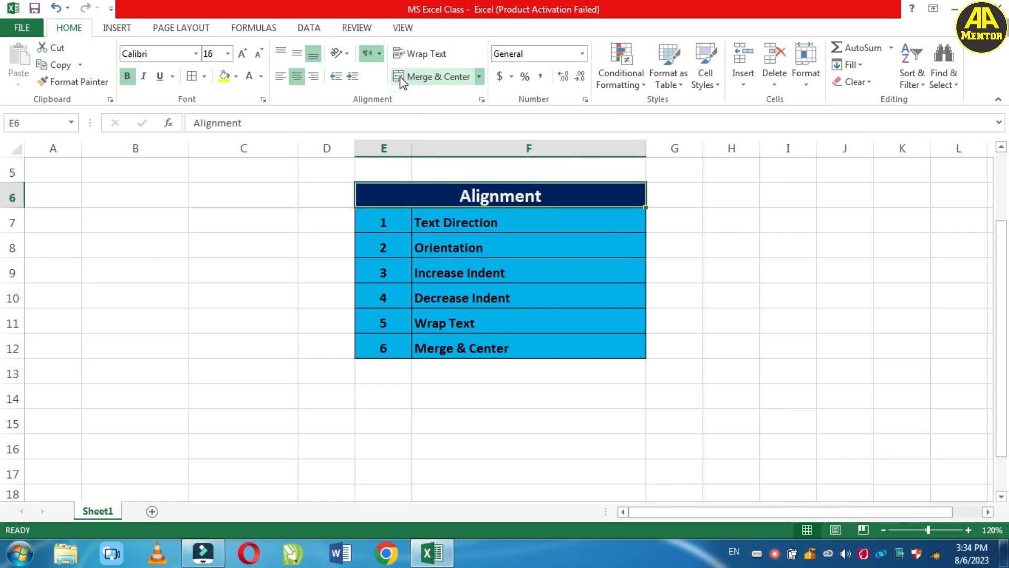
left_click(397, 200)
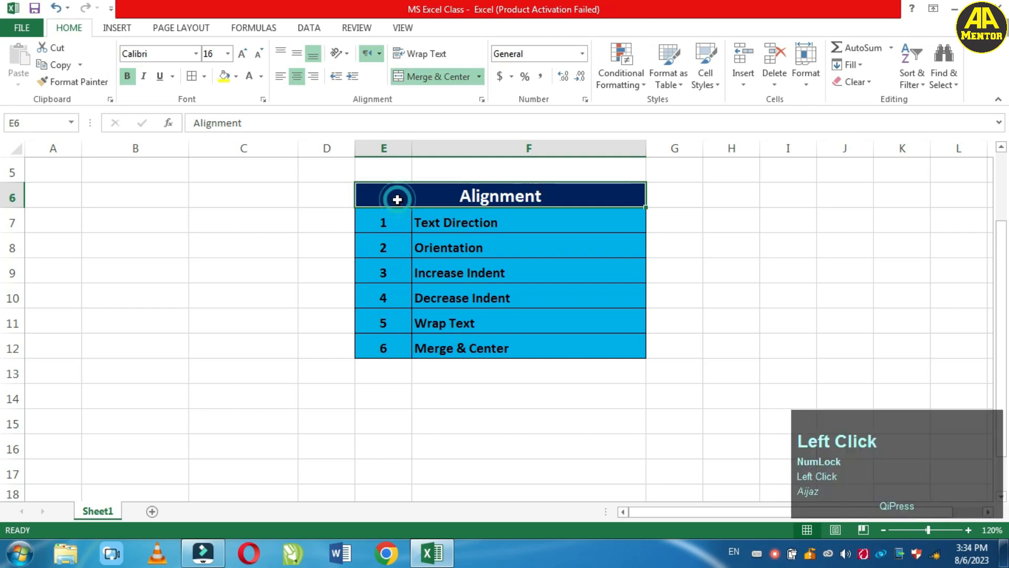
left_click(493, 220)
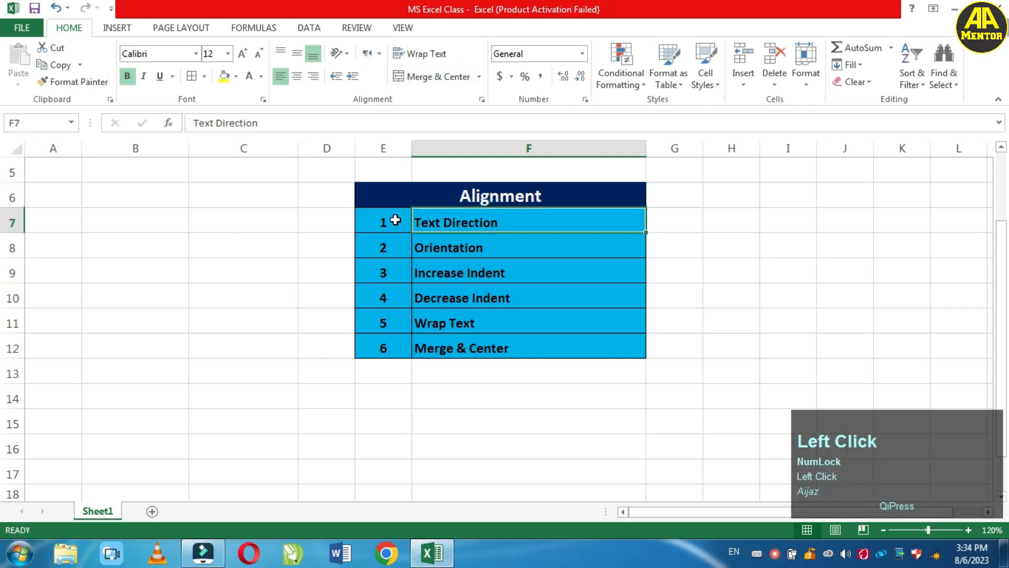
left_click(395, 219)
left_click(439, 223)
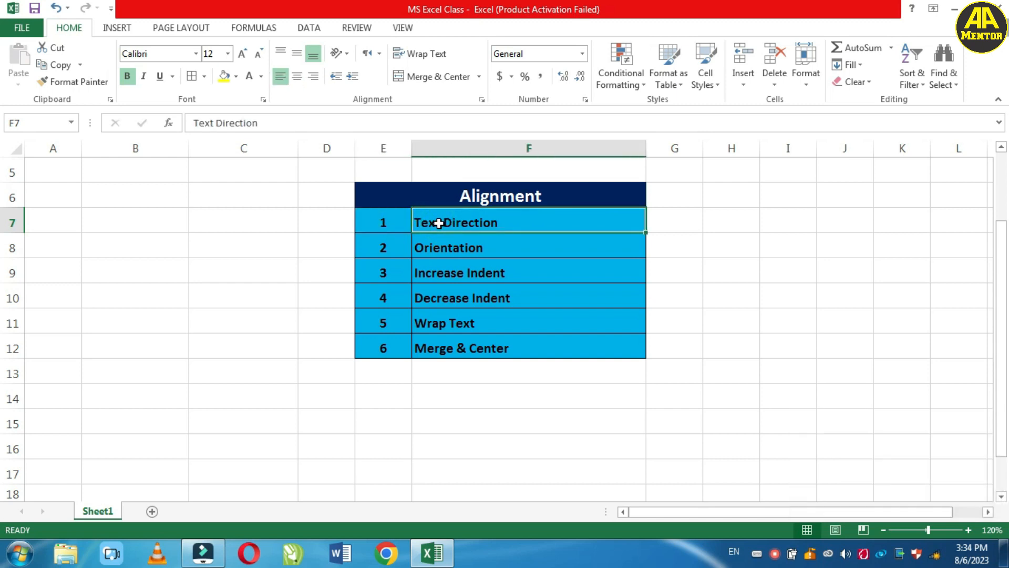
Unmerge the "Alignment" heading into cells E6 and F6, and merge and center E6:F6 again
left_click(428, 192)
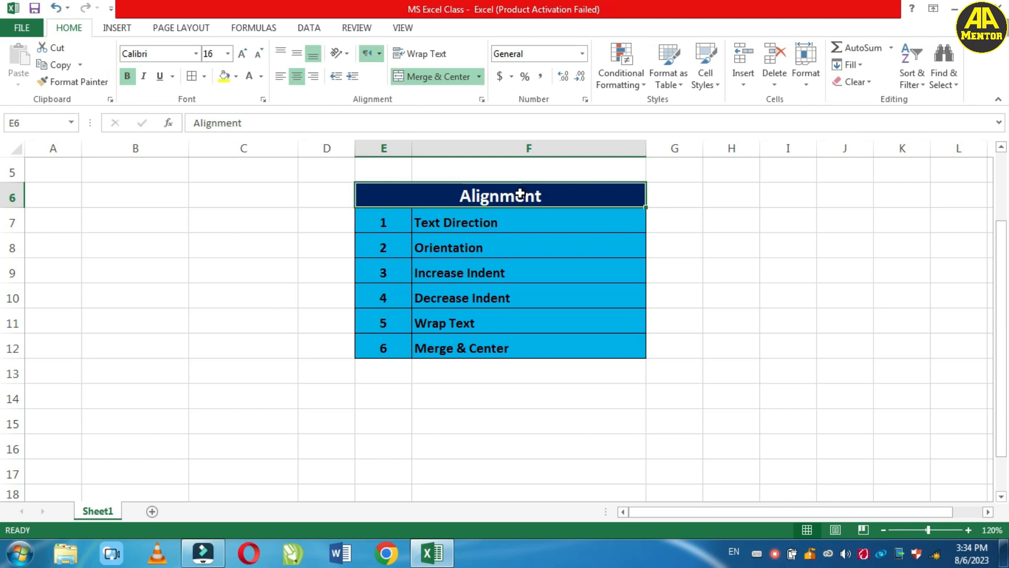
left_click(402, 79)
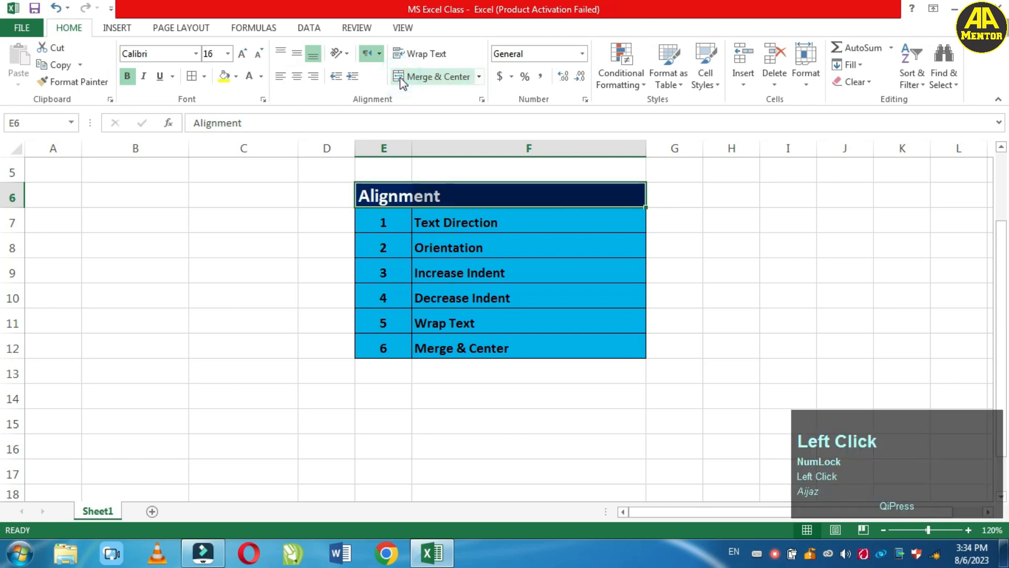
left_click(389, 196)
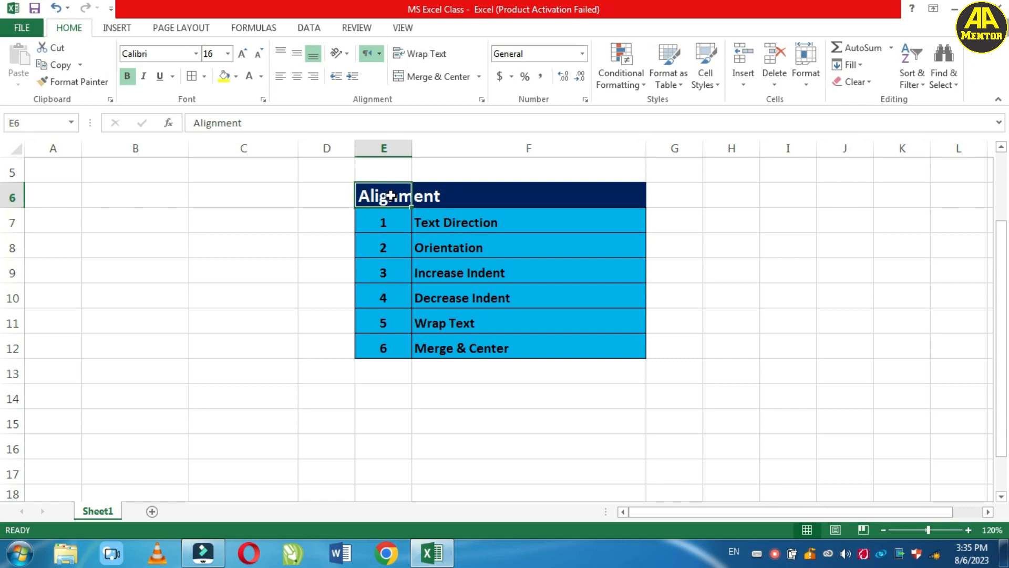
left_click_drag(389, 195, 484, 188)
left_click(425, 81)
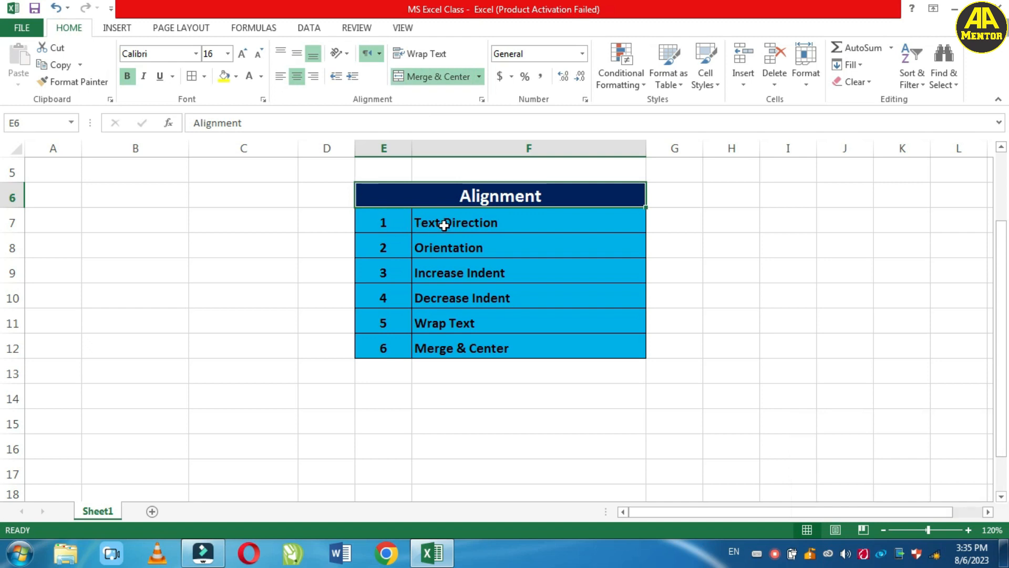
Look at the available merge options for the "Alignment" heading, and toggle its Merge & Center off and back on
left_click(480, 76)
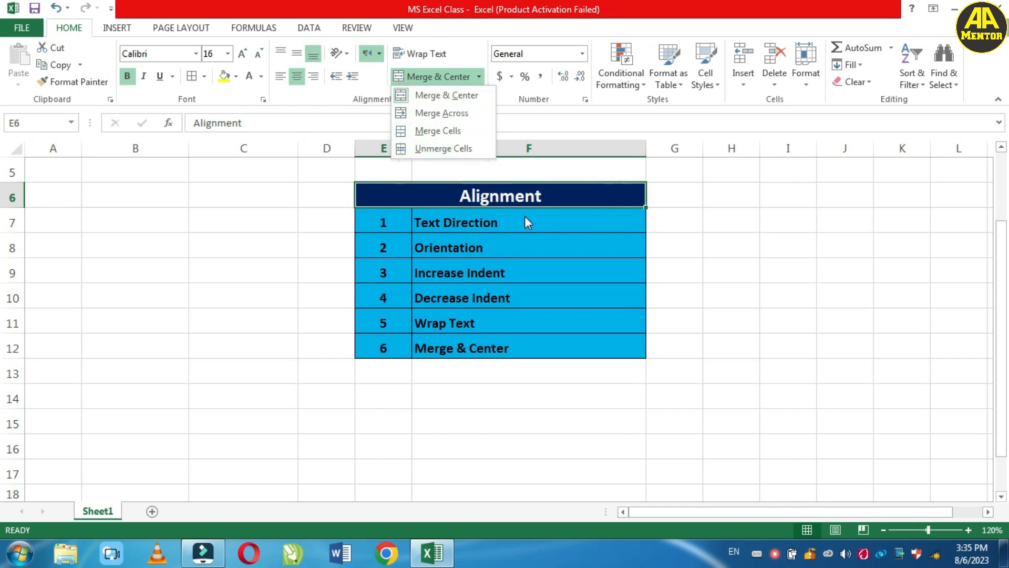
left_click(551, 203)
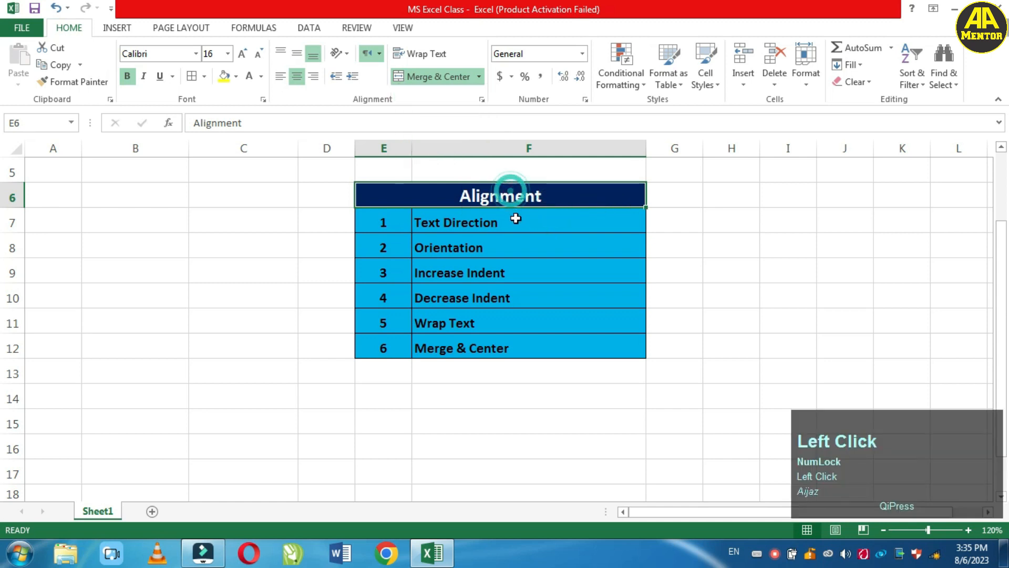
left_click(515, 217)
left_click(495, 196)
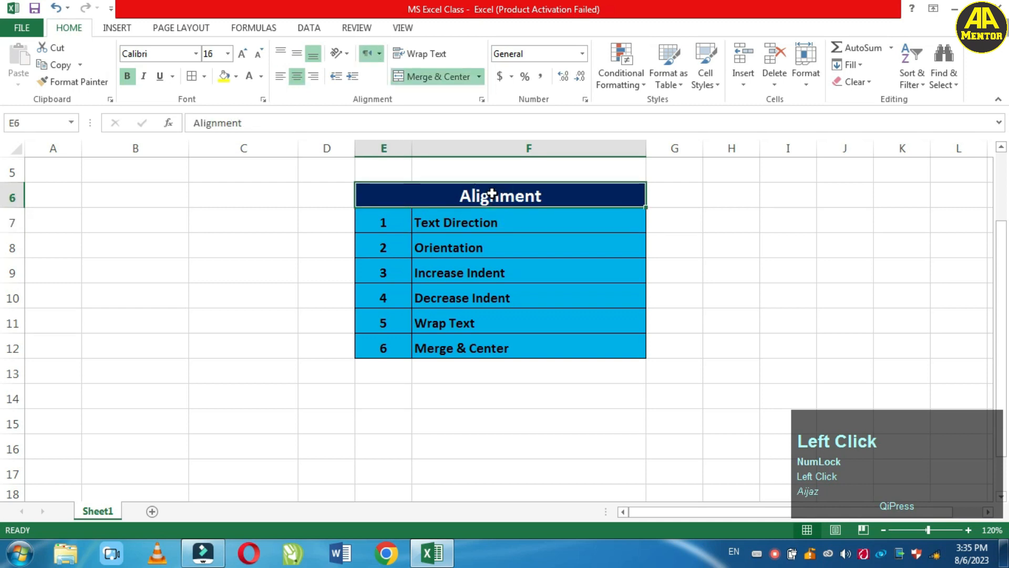
left_click(403, 78)
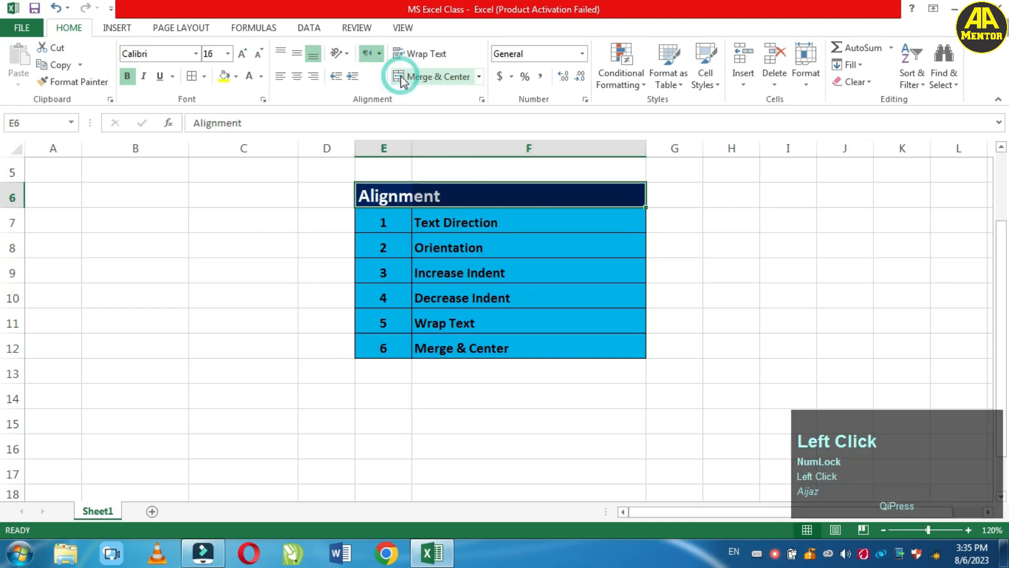
left_click(402, 78)
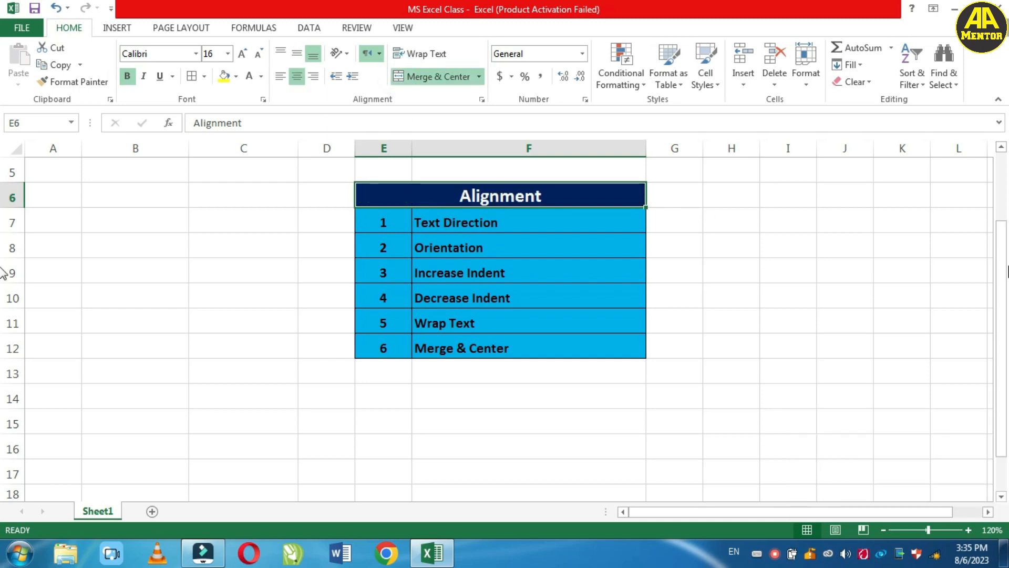
Delete the wrapped "aa mentor youtube chennal" text from the yellow cell C4
left_click_drag(1001, 271, 1003, 184)
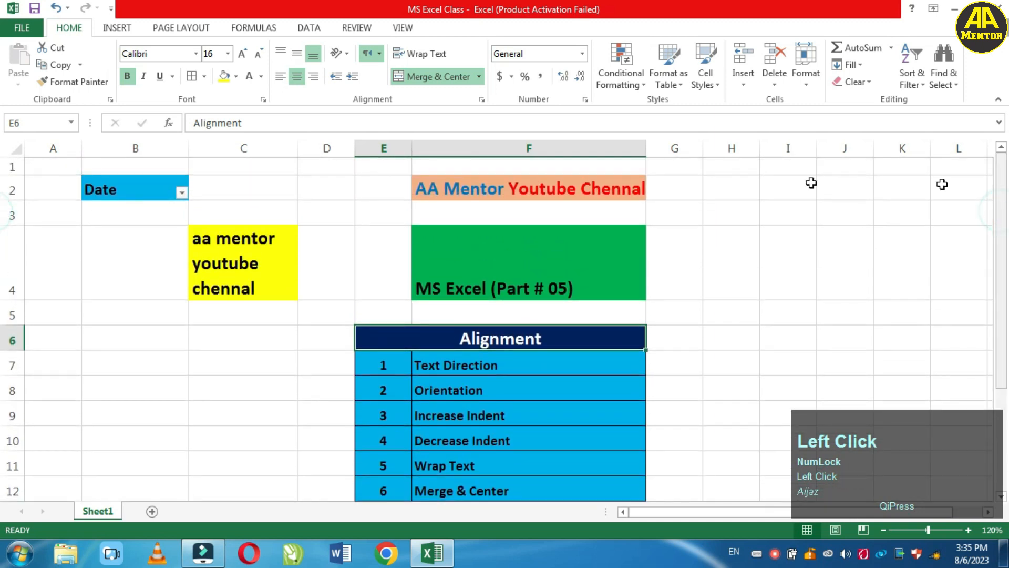
left_click(142, 211)
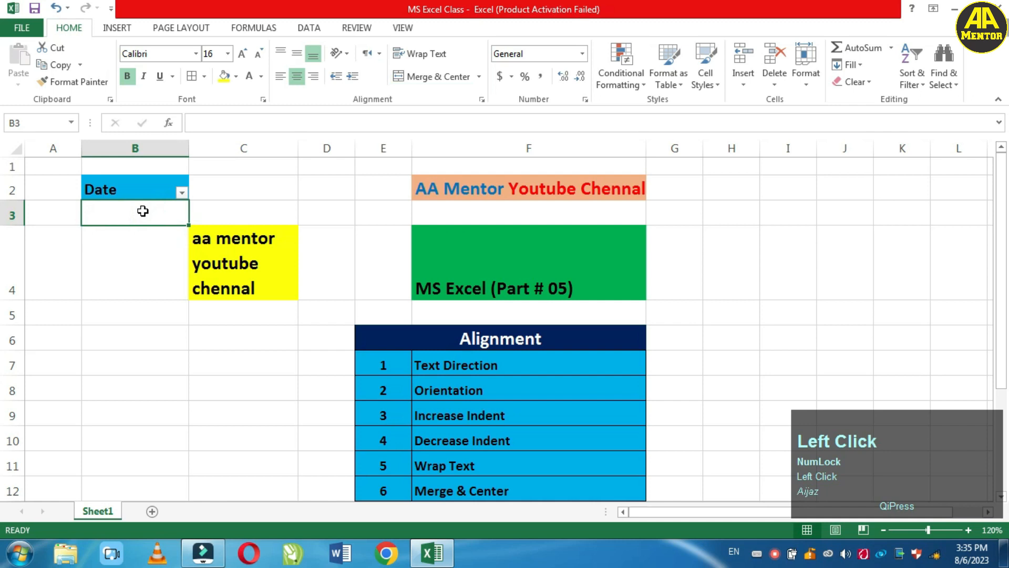
left_click(236, 264)
key("Delete")
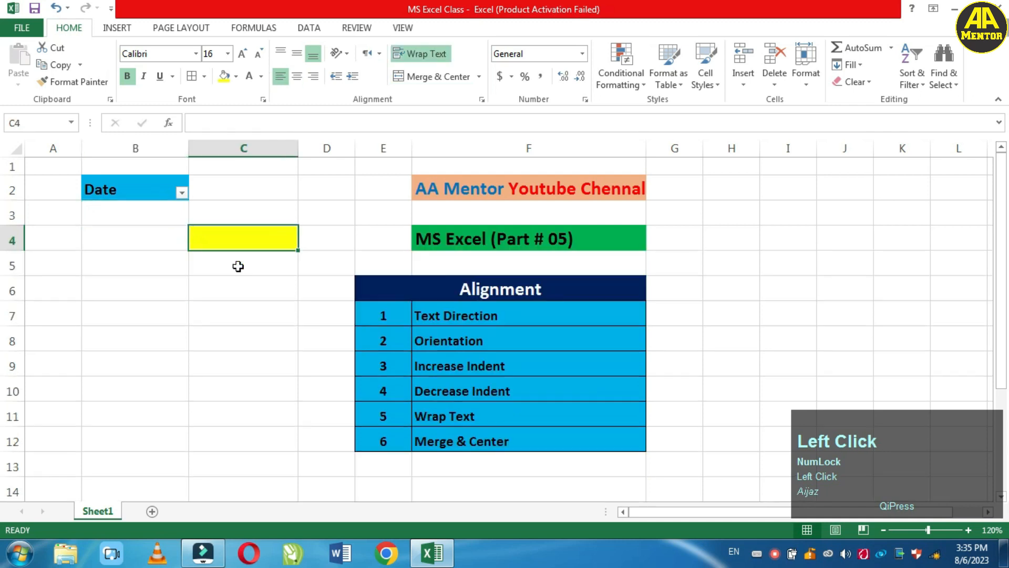
left_click(156, 212)
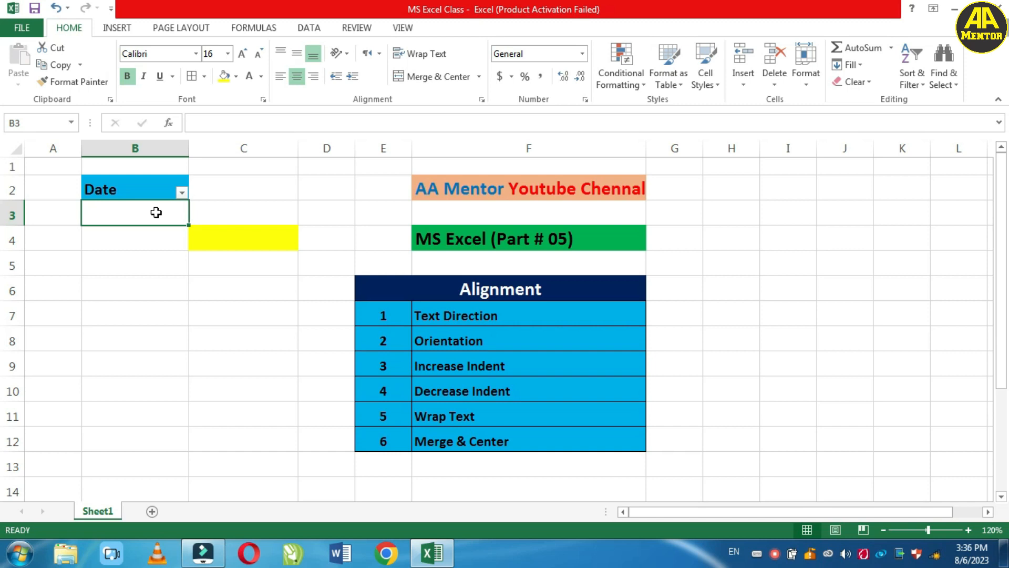
Enter the date 1-08-2023 in cell B3, directly below the Date heading
key("Up")
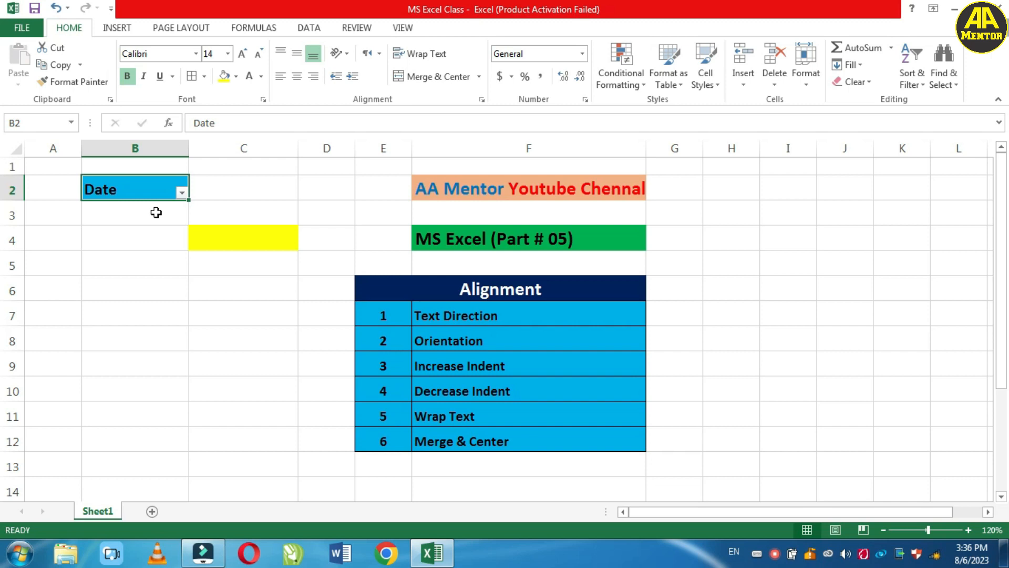
key("Down")
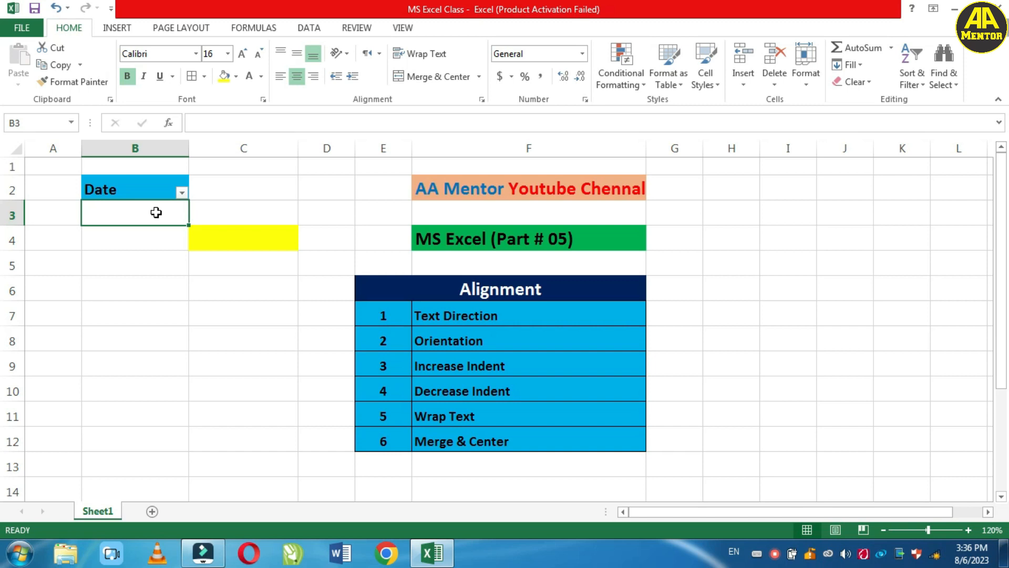
type("1")
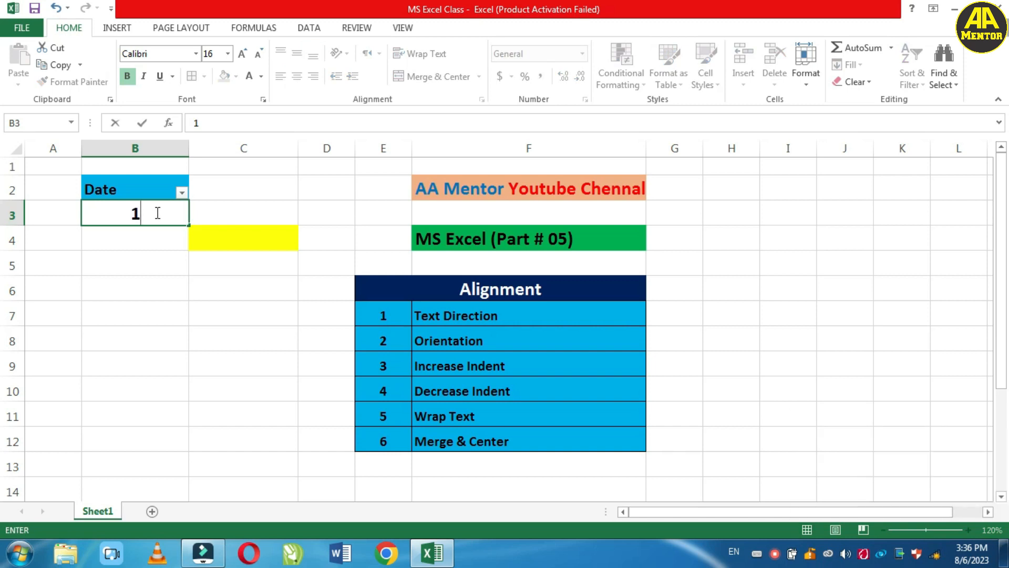
type("-")
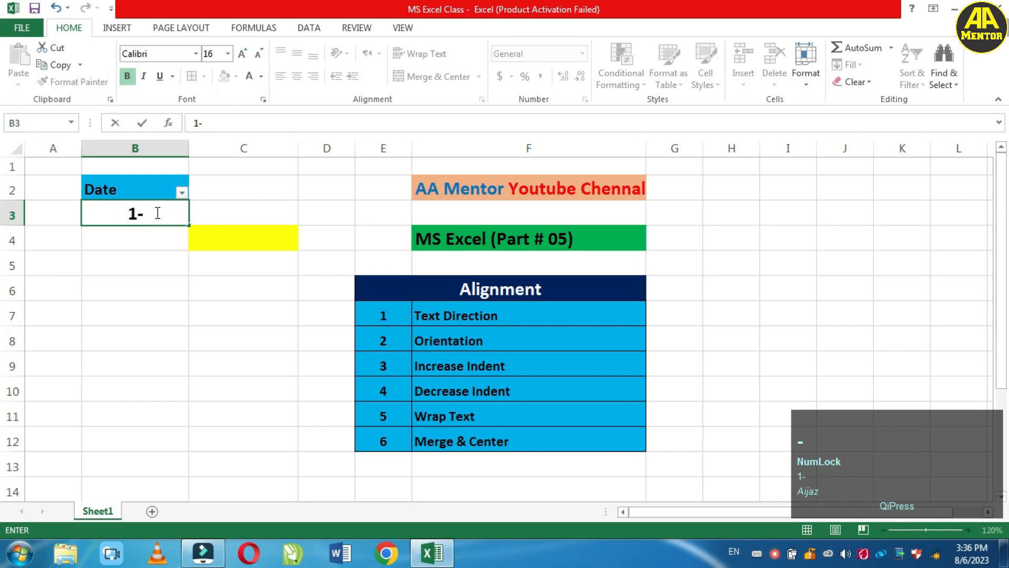
type("08-")
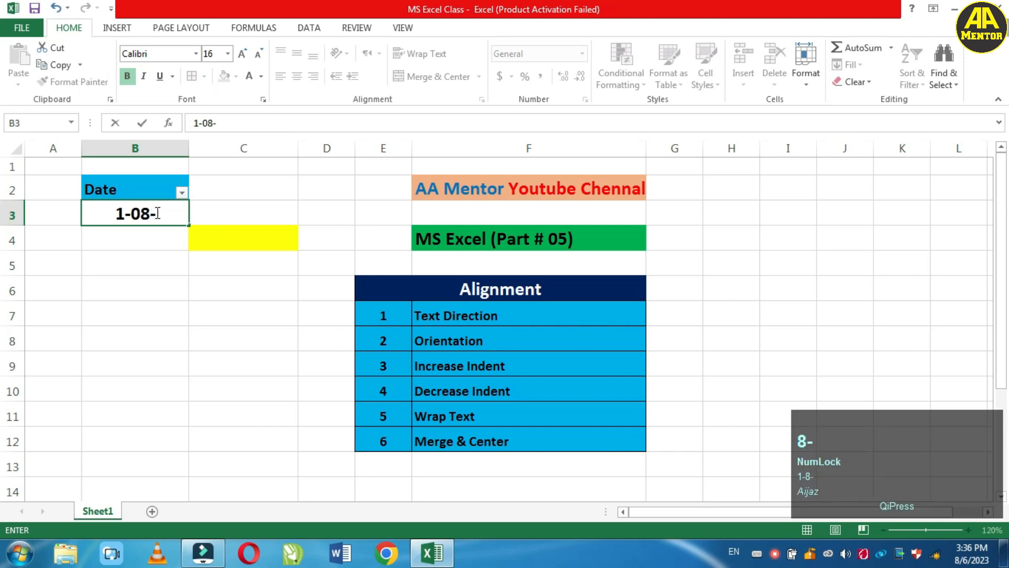
type("202")
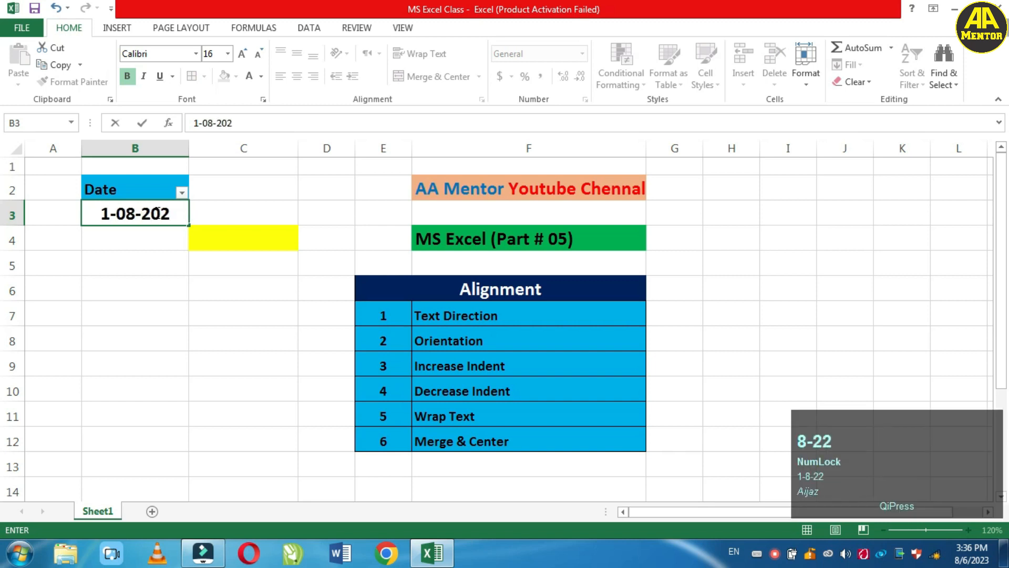
type("3")
key("Return")
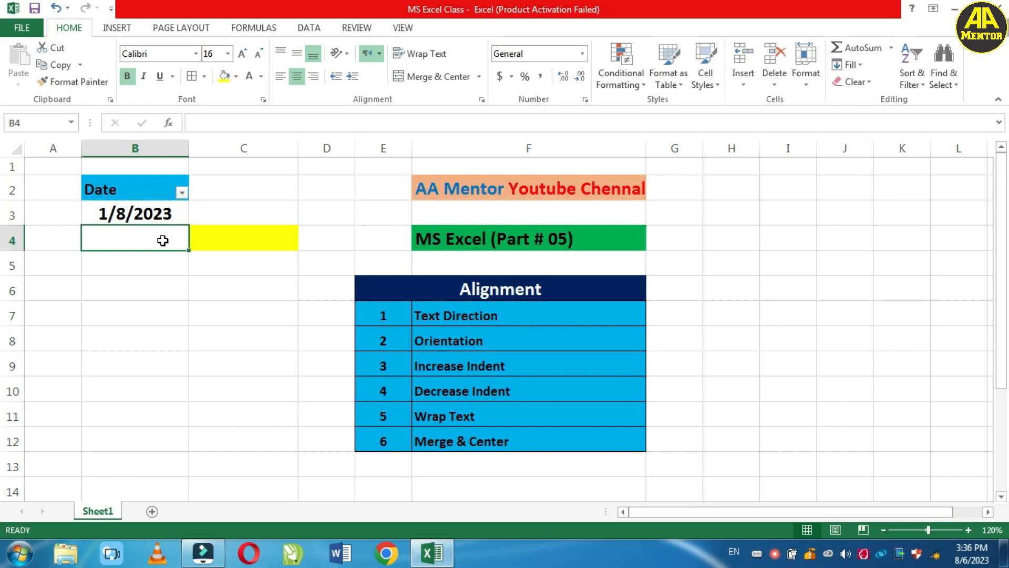
Enter the dates 2-8-2023 in cell B4 and 3/8/2023 in cell B5
type("2-8-2023")
key("Return")
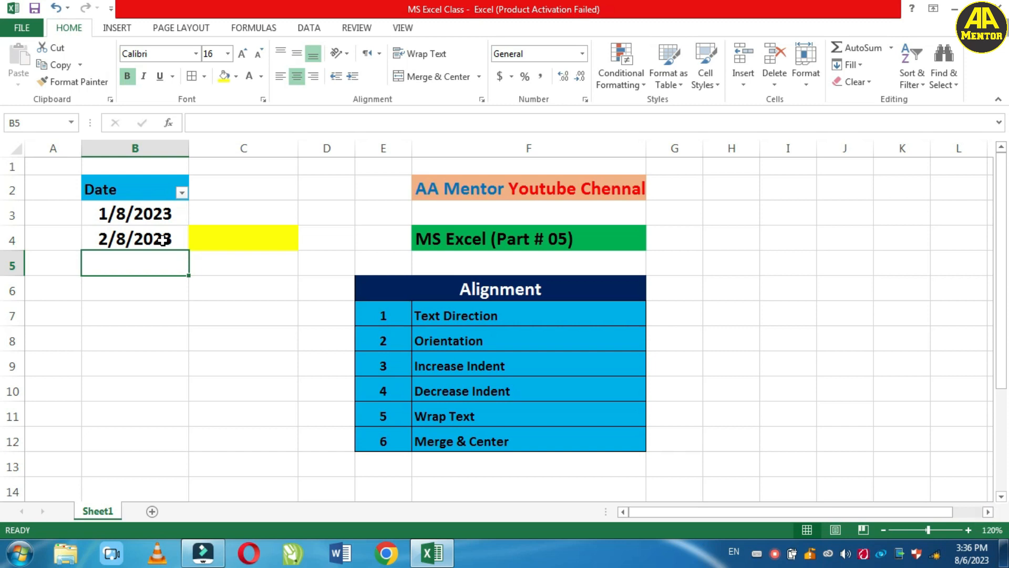
type("3/")
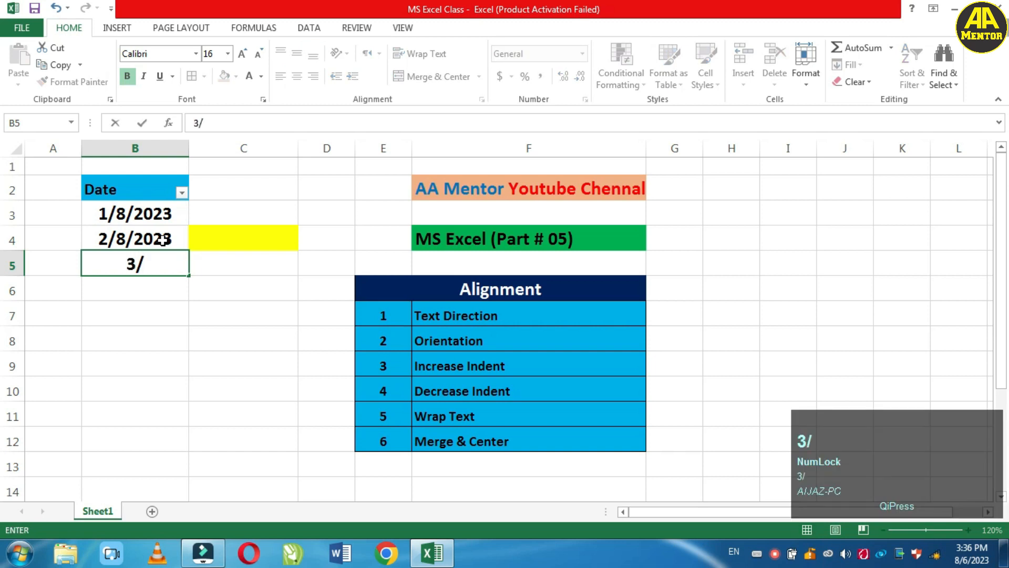
type("8/202")
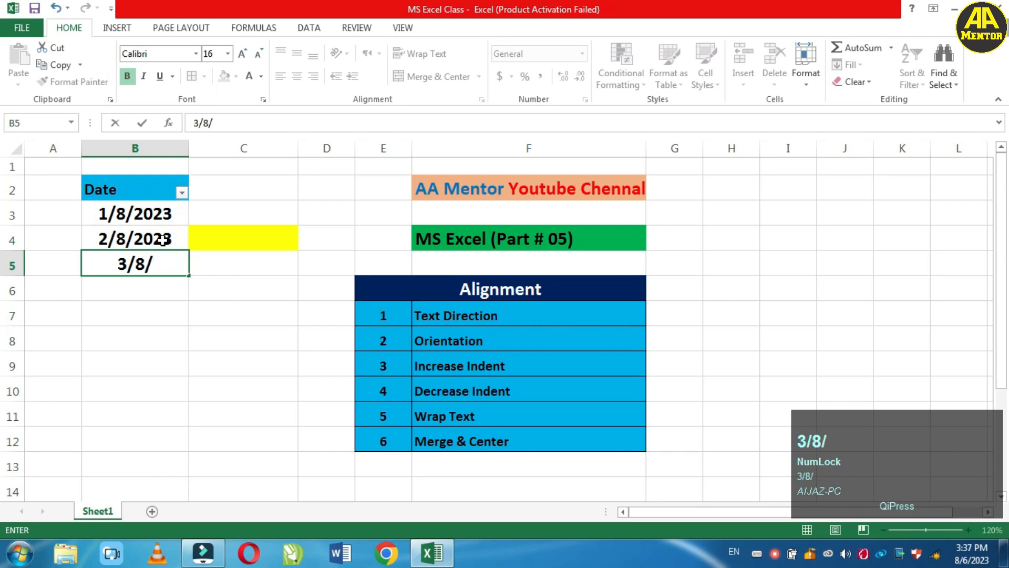
type("3")
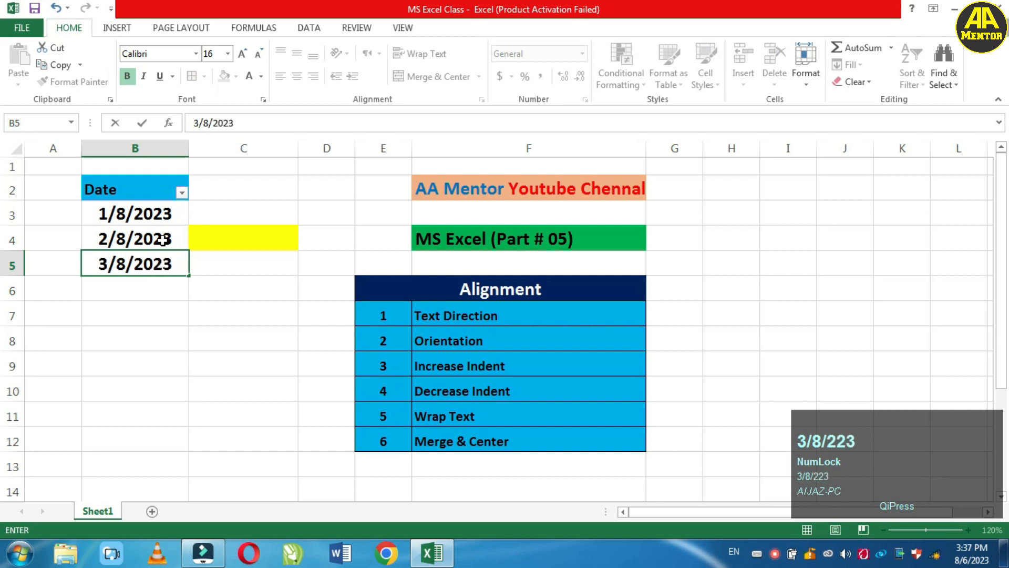
key("Return")
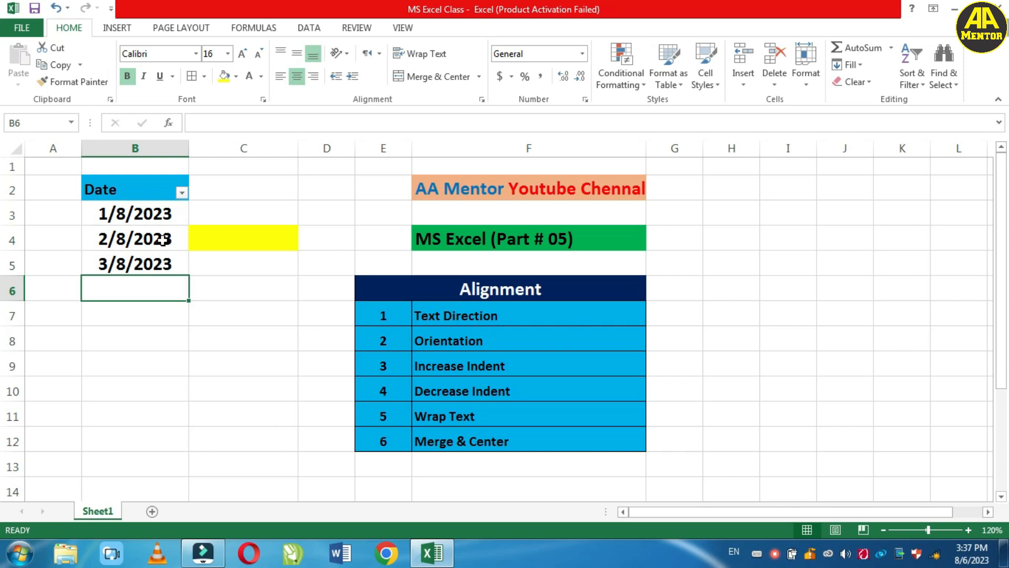
Examine the entered dates and how the Date heading's filter list groups them, then close the list without filtering
key("Up")
key("Up")
key("Up")
key("Up")
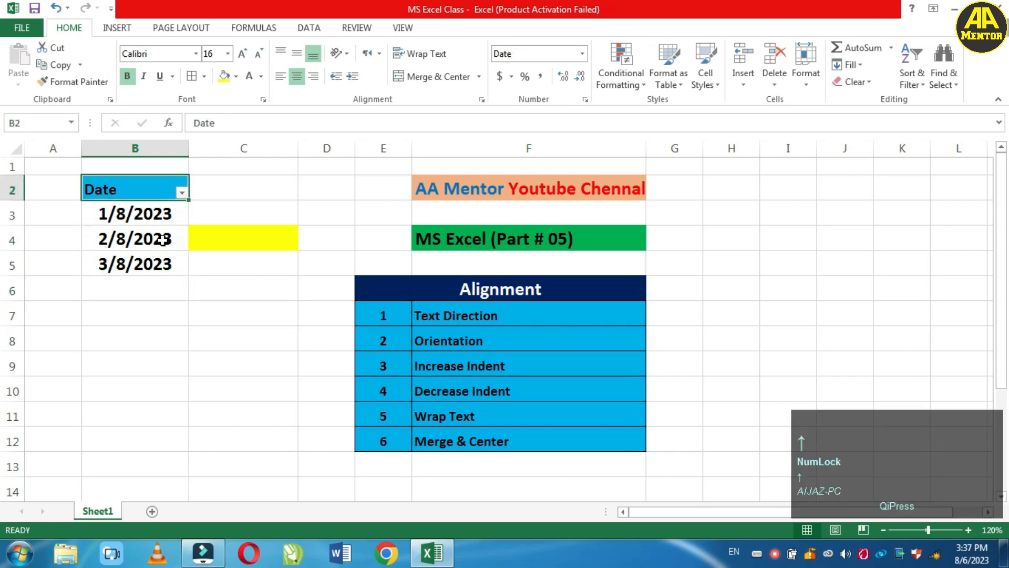
key("Down")
key("Down")
key("Down")
key("Up")
key("Up")
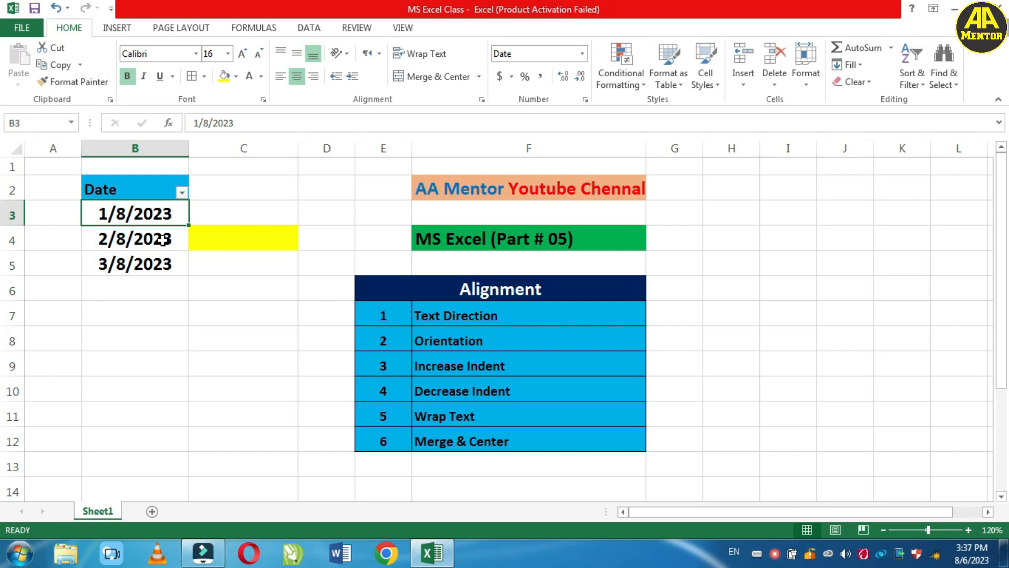
left_click(139, 190)
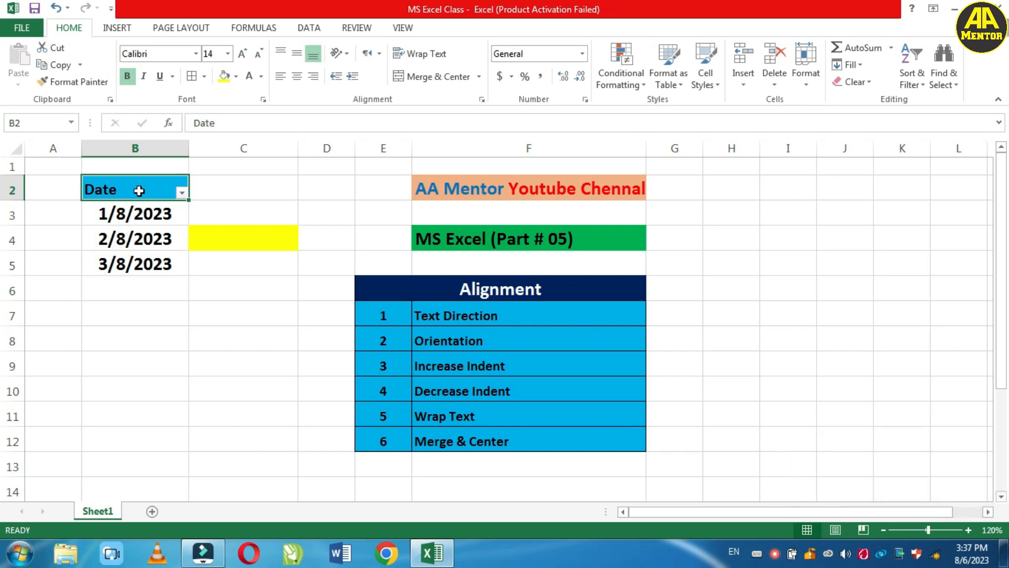
left_click(182, 194)
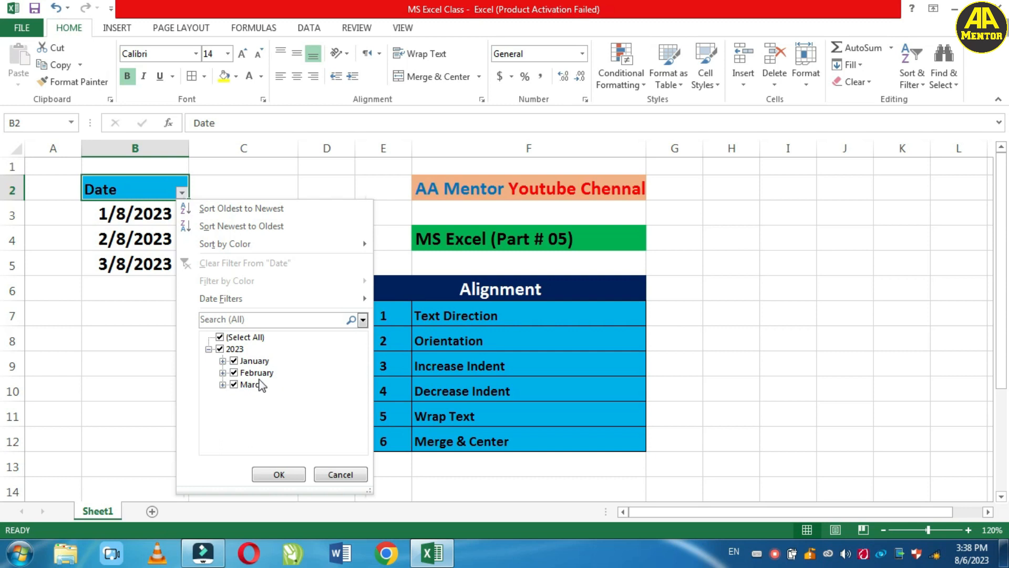
left_click(338, 473)
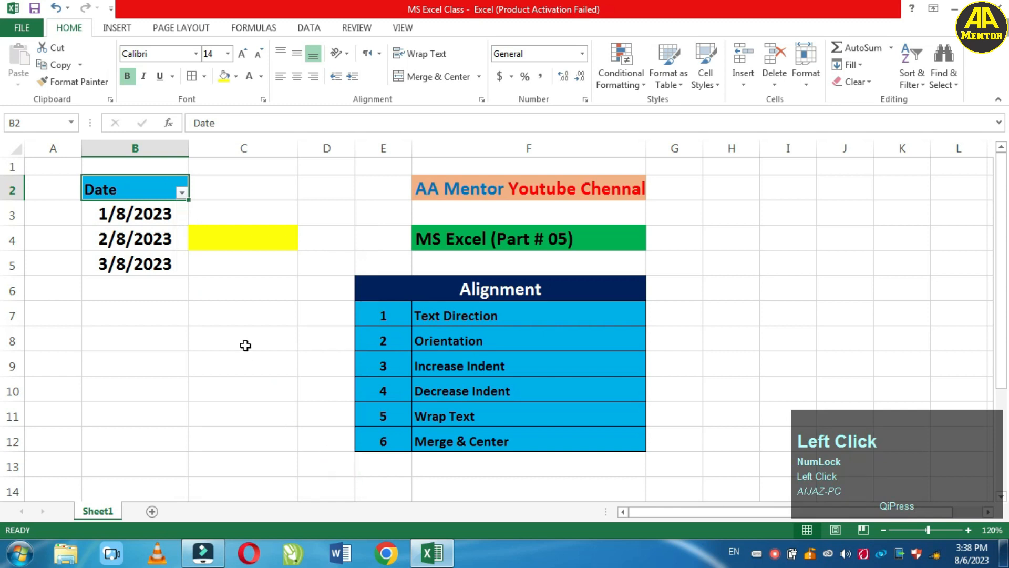
Delete the three day-first dates from cells B3:B5
left_click_drag(156, 214, 160, 257)
key("Delete")
key("Right")
key("Left")
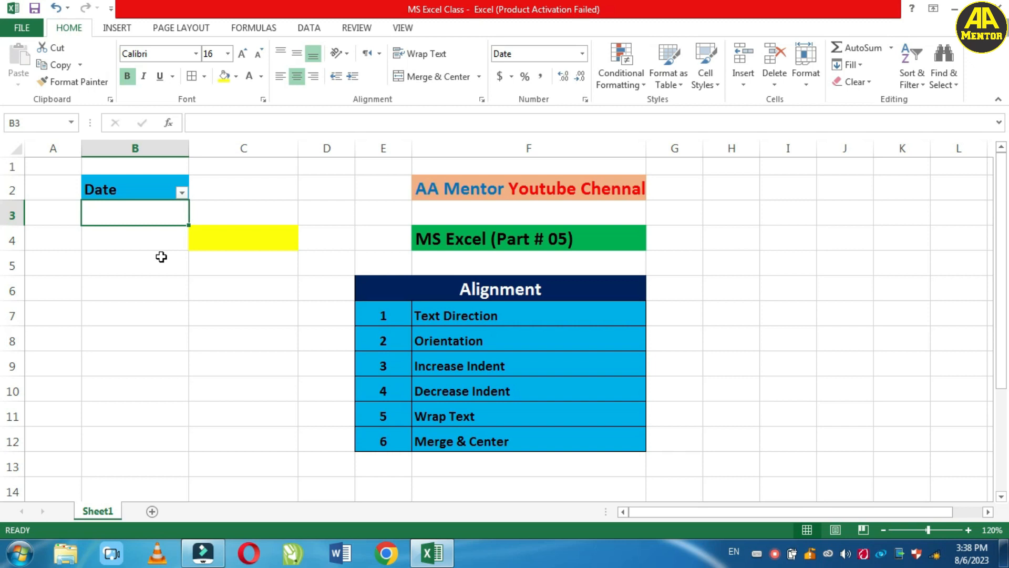
Enter the dates month first: 8-1-2023 in cell B3 and 8-2-2023 in cell B4
type("8-")
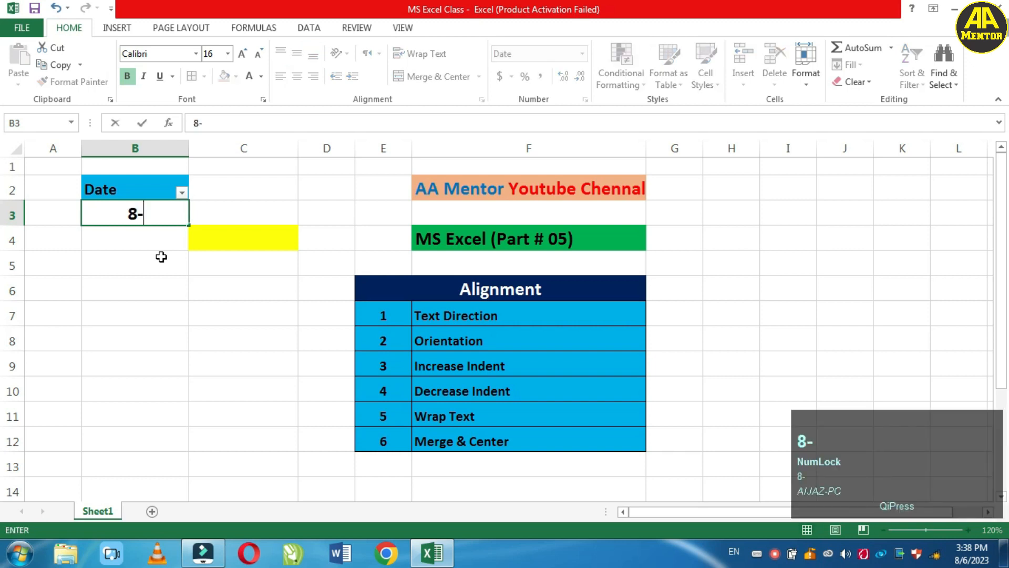
type("1-2023")
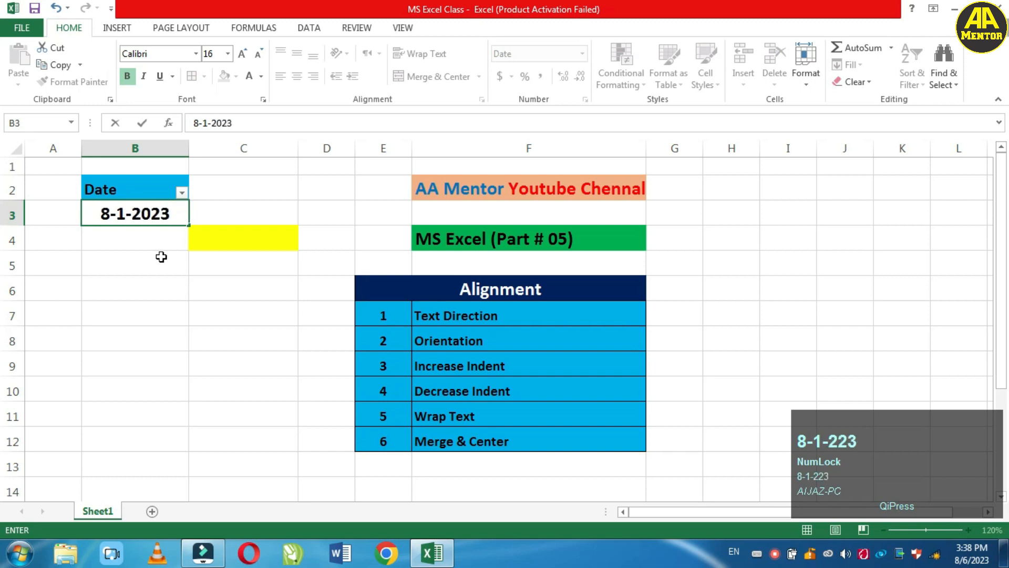
key("Return")
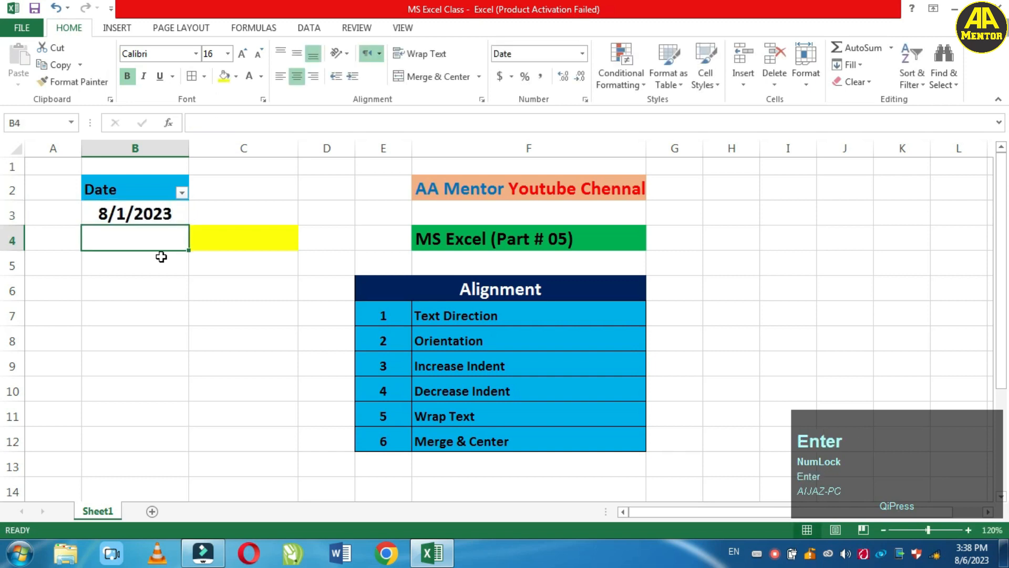
type("8-")
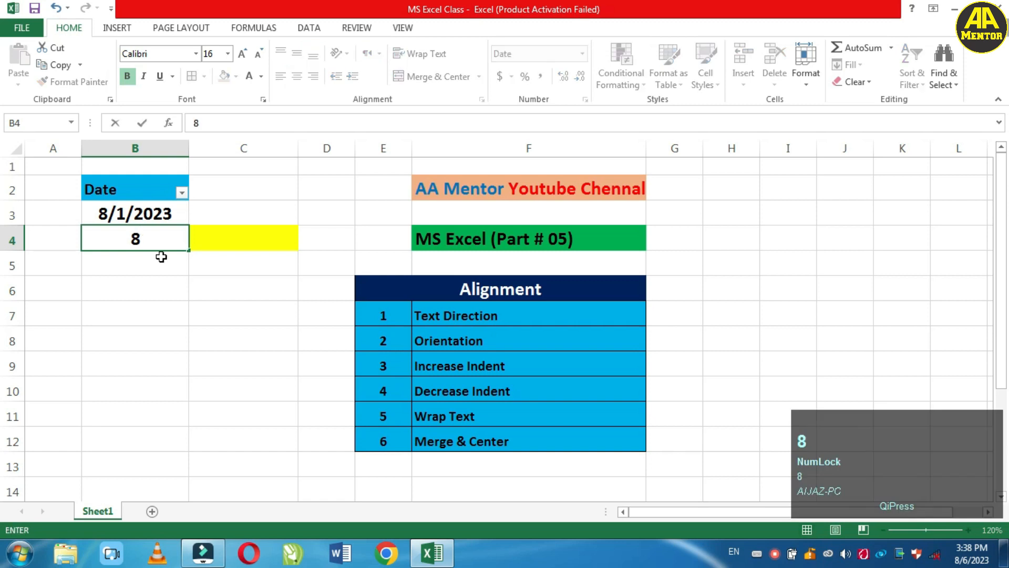
left_click(144, 238)
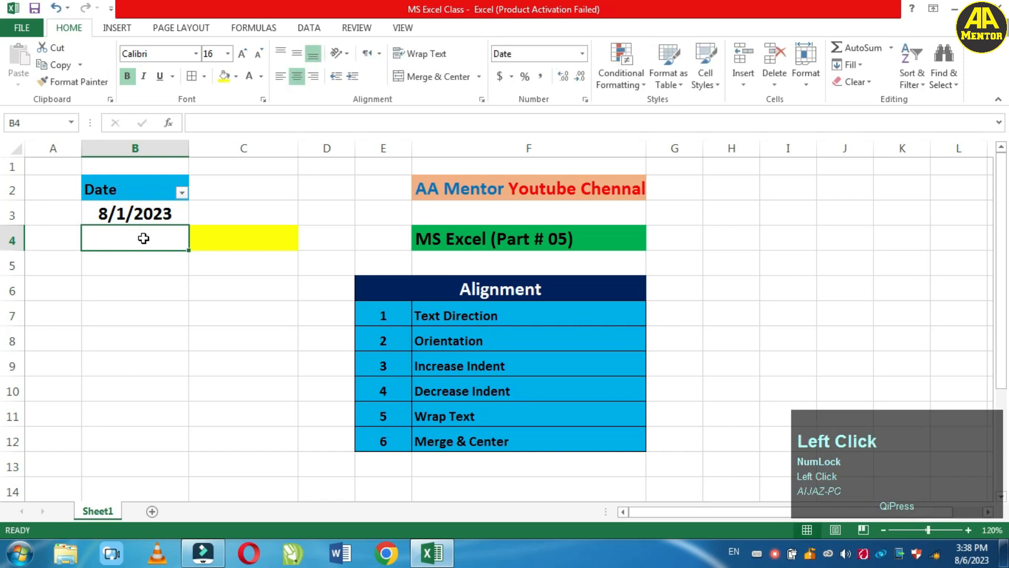
type("8-")
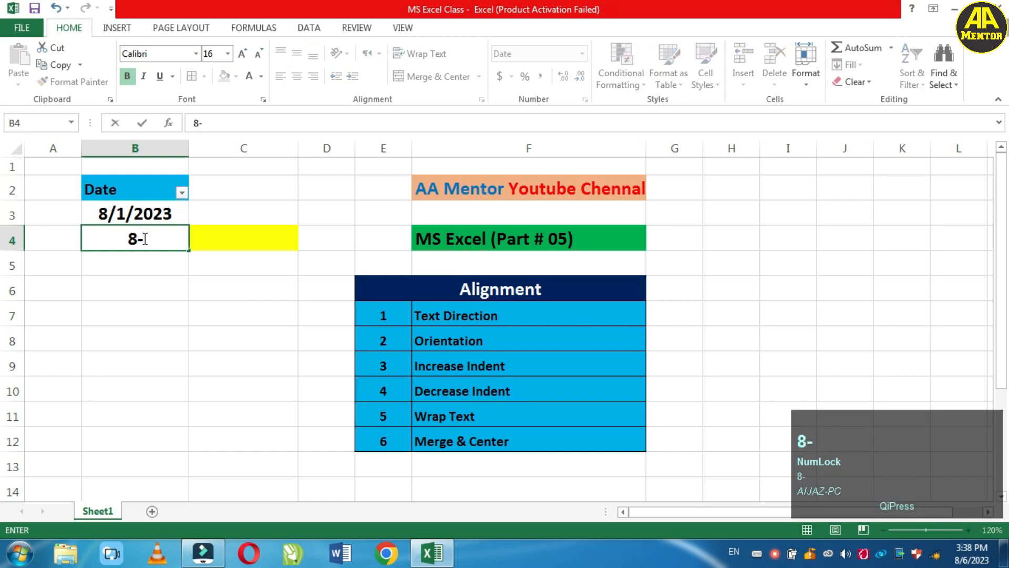
type("2-2023")
key("Return")
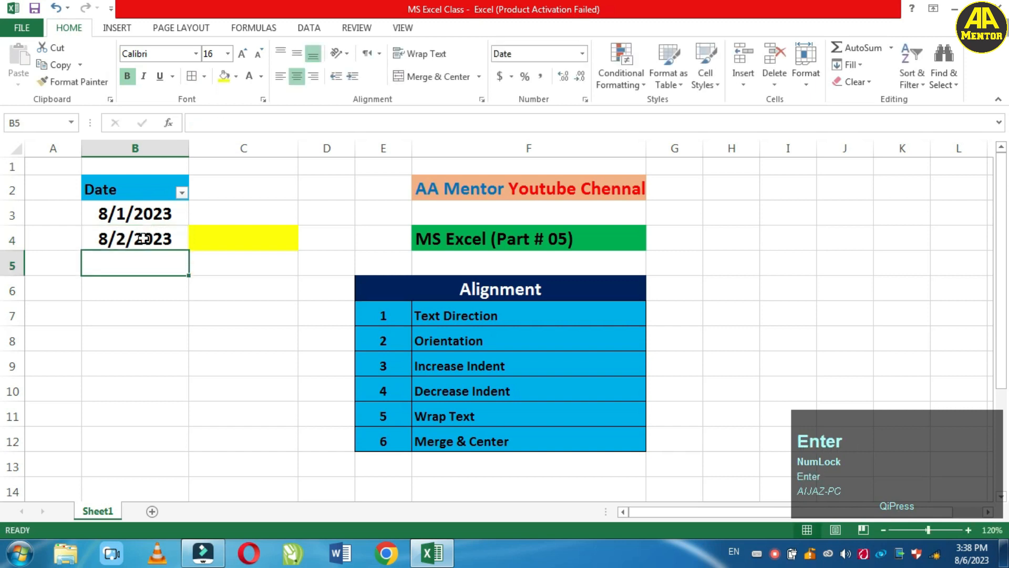
Enter the date 8-3-2023 in cell B5
type("8")
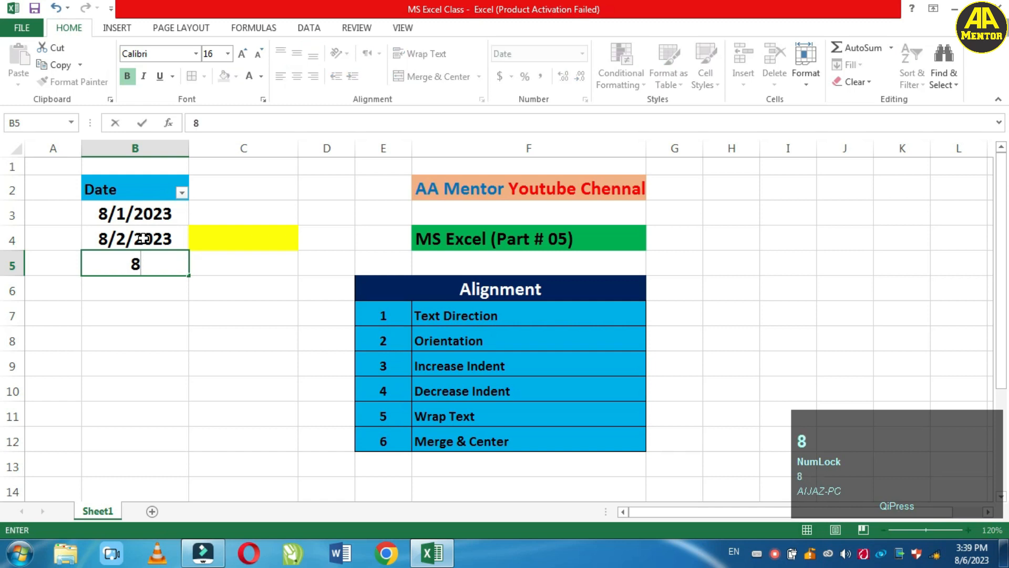
type("-3")
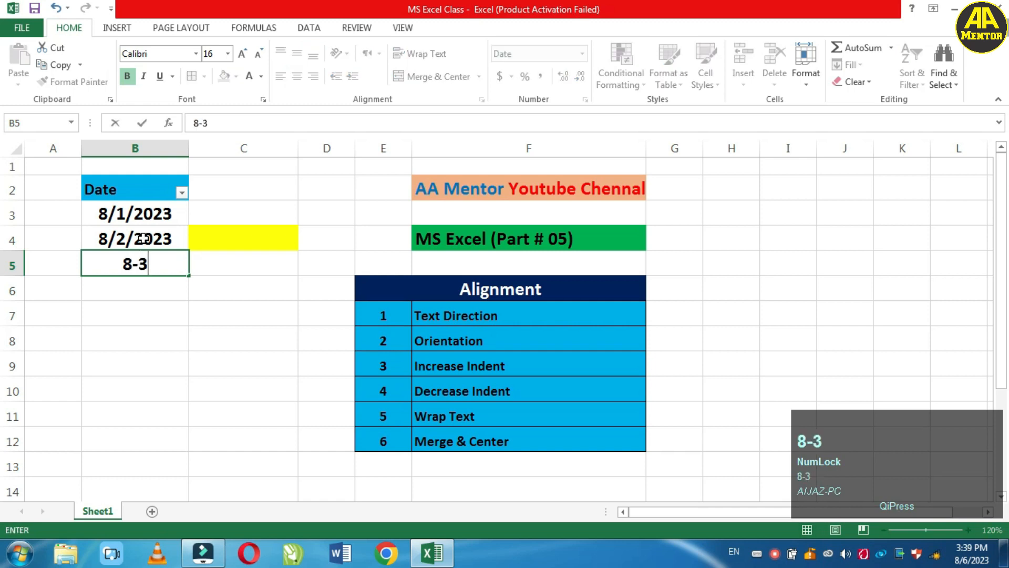
type("-2023")
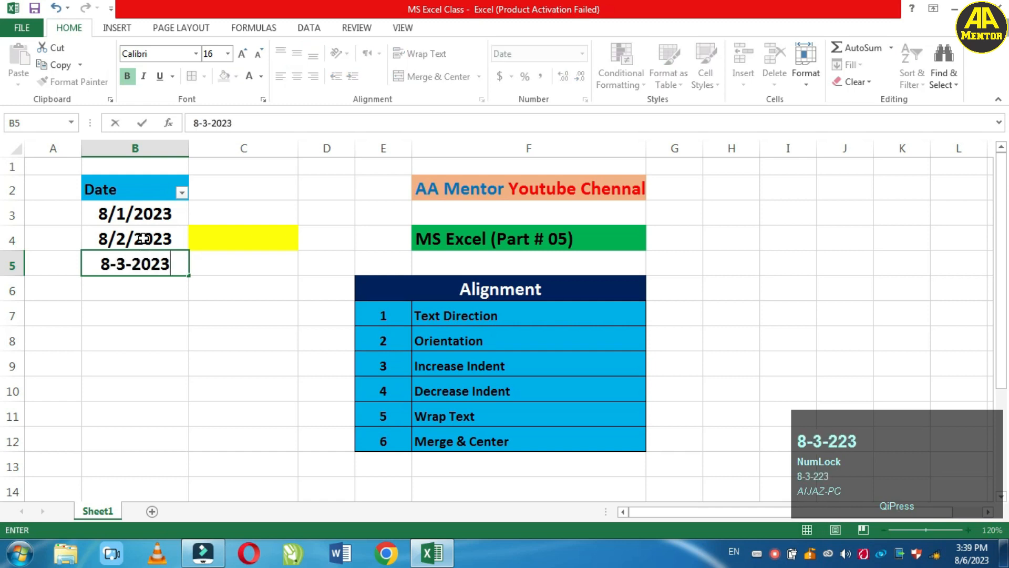
key("Return")
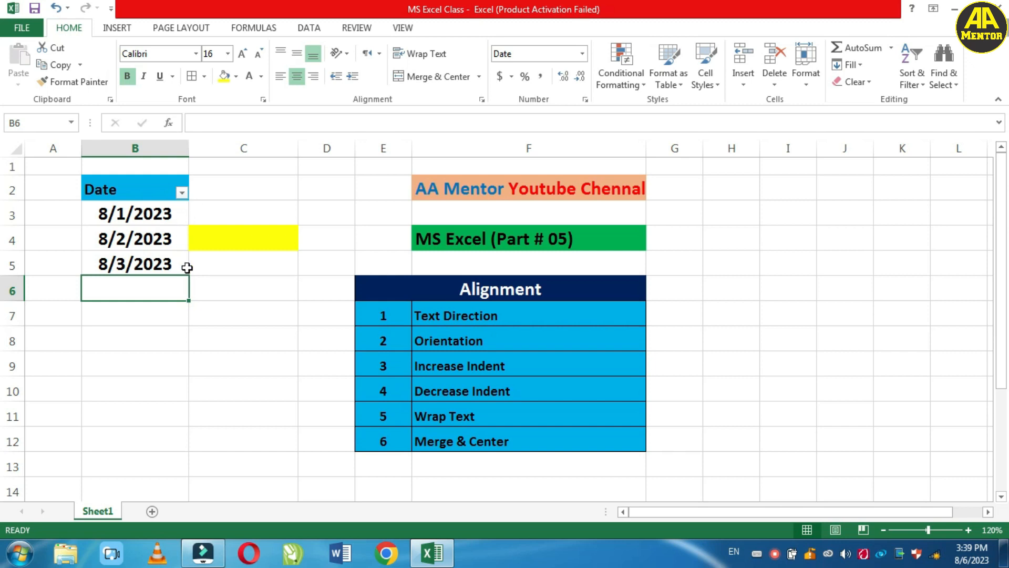
Check how the Date heading's filter list groups the month-first dates, and close it without filtering
left_click(182, 193)
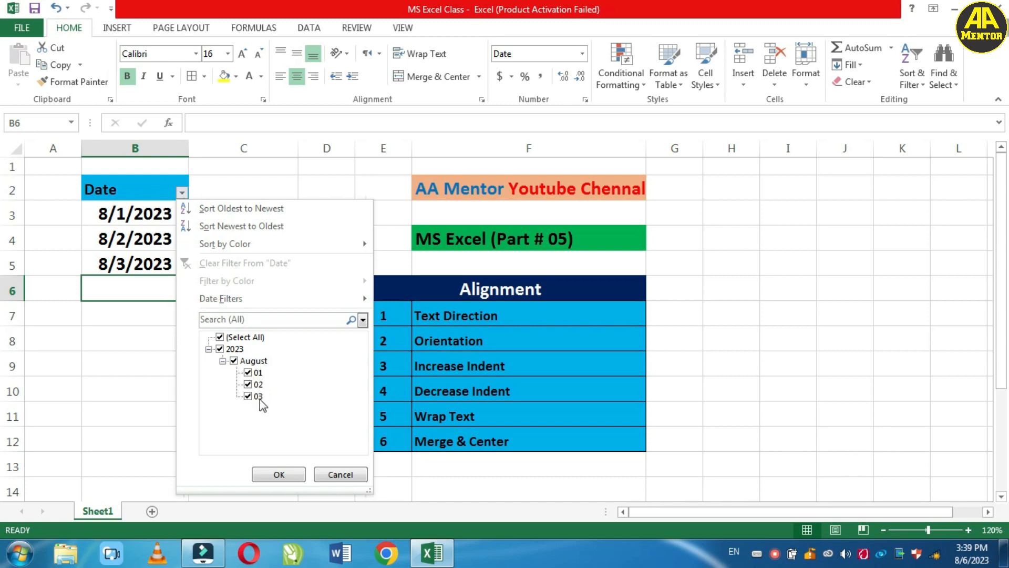
left_click(340, 474)
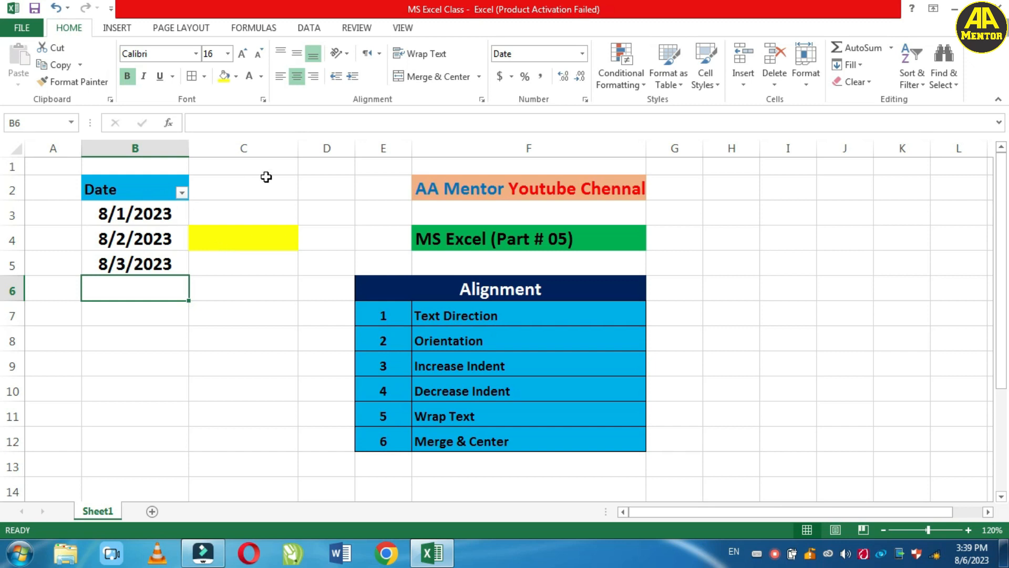
left_click(241, 181)
Copy the Date heading from cell B2 into the adjacent cell C2
left_click(163, 193)
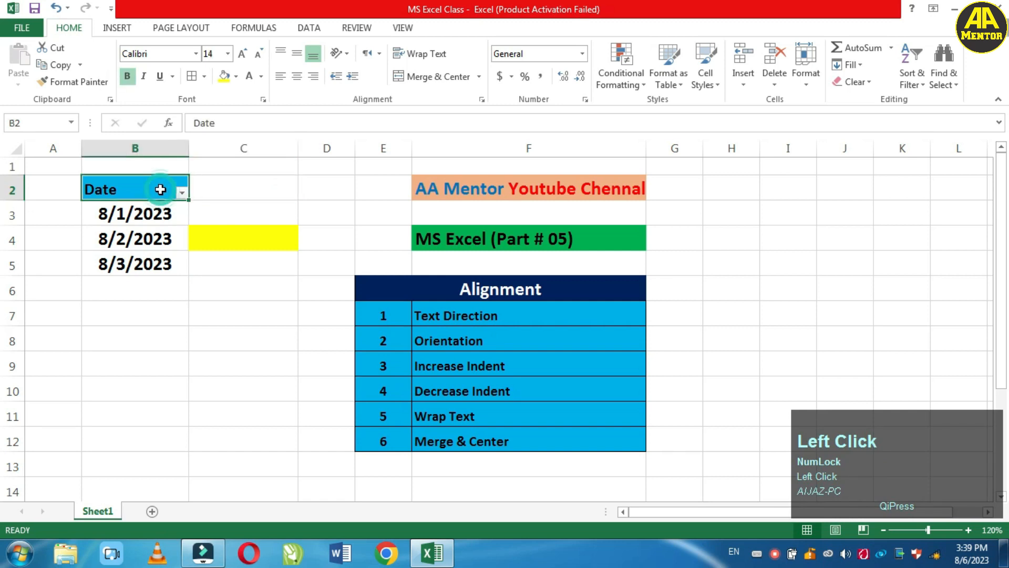
key("ctrl+c")
key("Right")
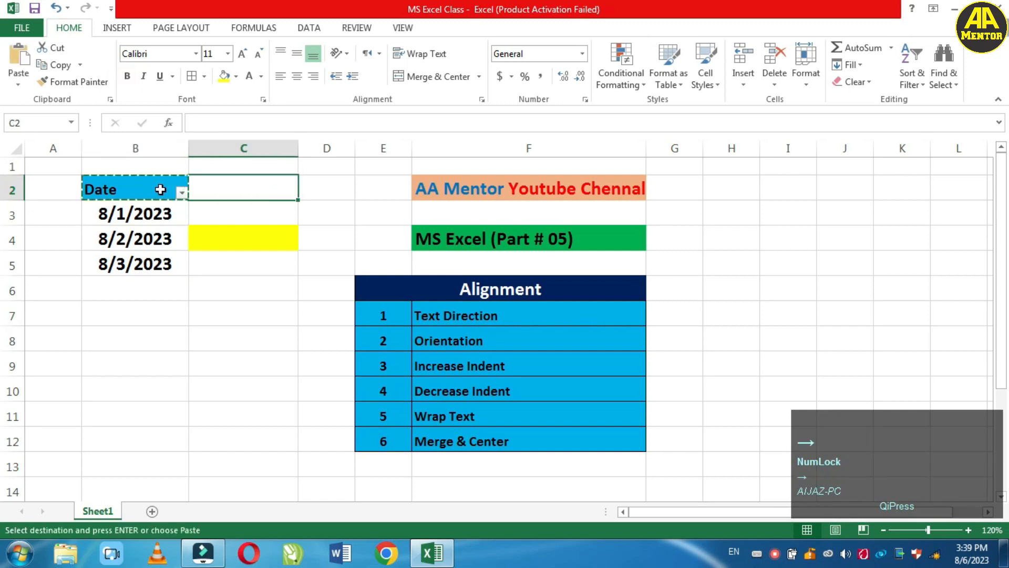
key("ctrl+v")
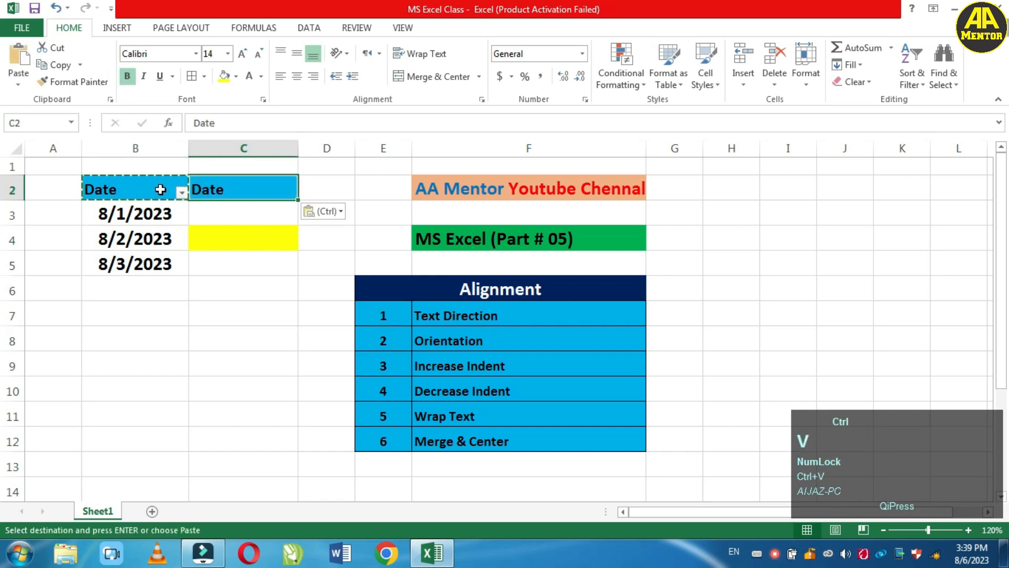
Replace the copied heading text in cell C2 with Time
double_click(252, 193)
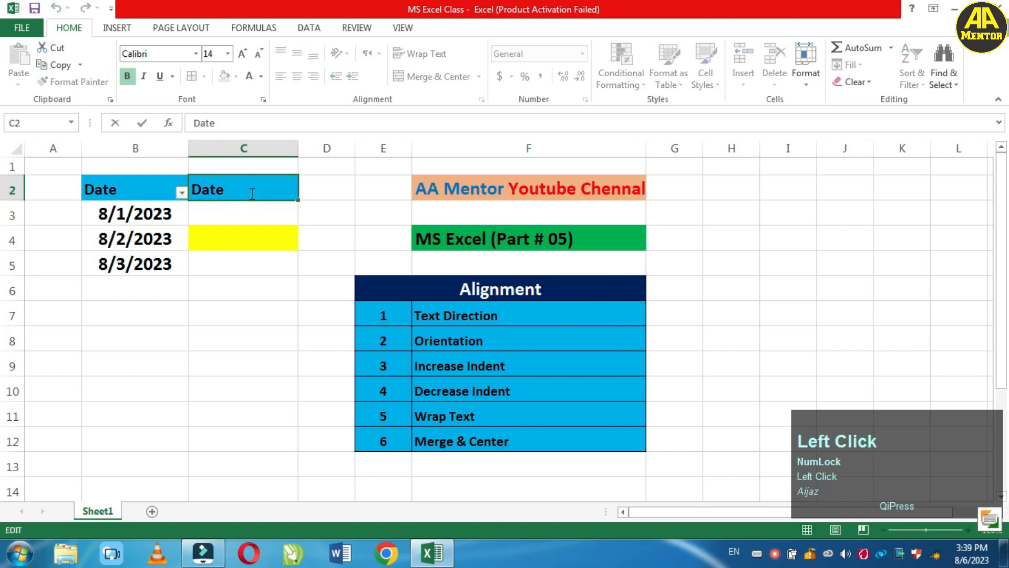
key("BackSpace")
key("BackSpace")
key("BackSpace")
key("BackSpace")
type("Time")
key("Return")
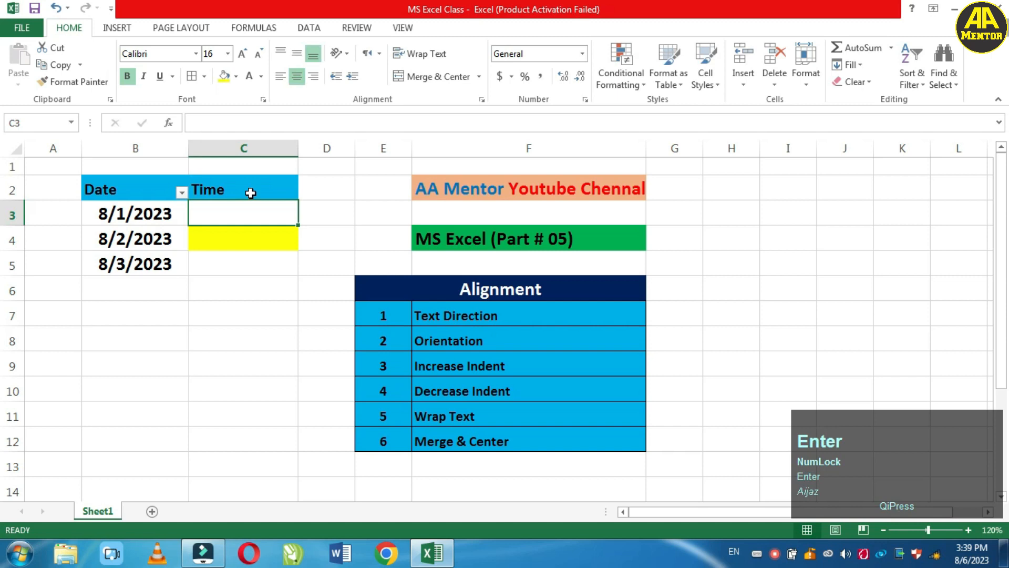
Remove the yellow highlight from cell C4 by filling it down from the unfilled cell above
key("Up")
key("Down")
key("Down")
key("ctrl+d")
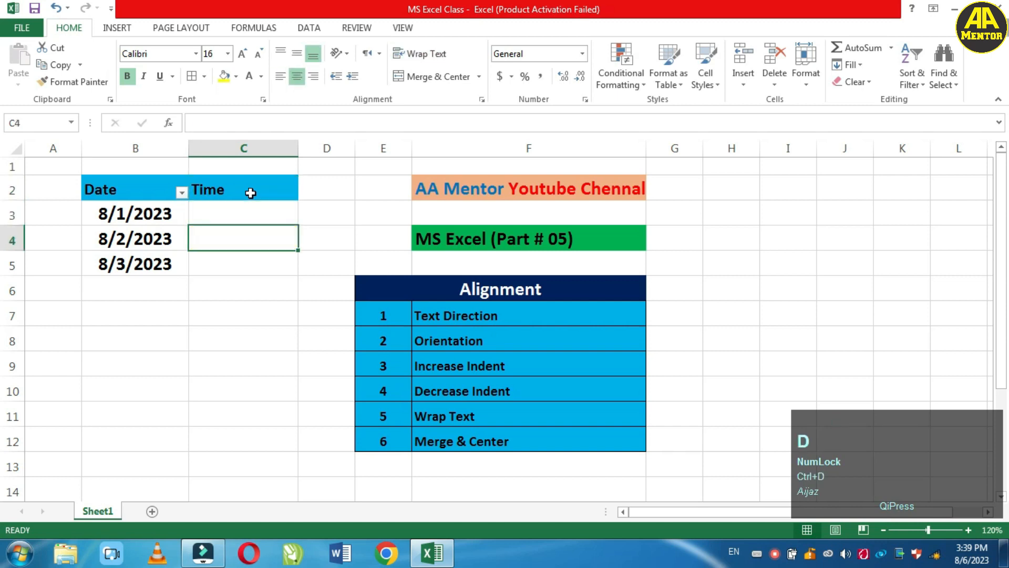
Enter the times 7:00, 8:00 and 9:00 in cells C3 to C5
key("Up")
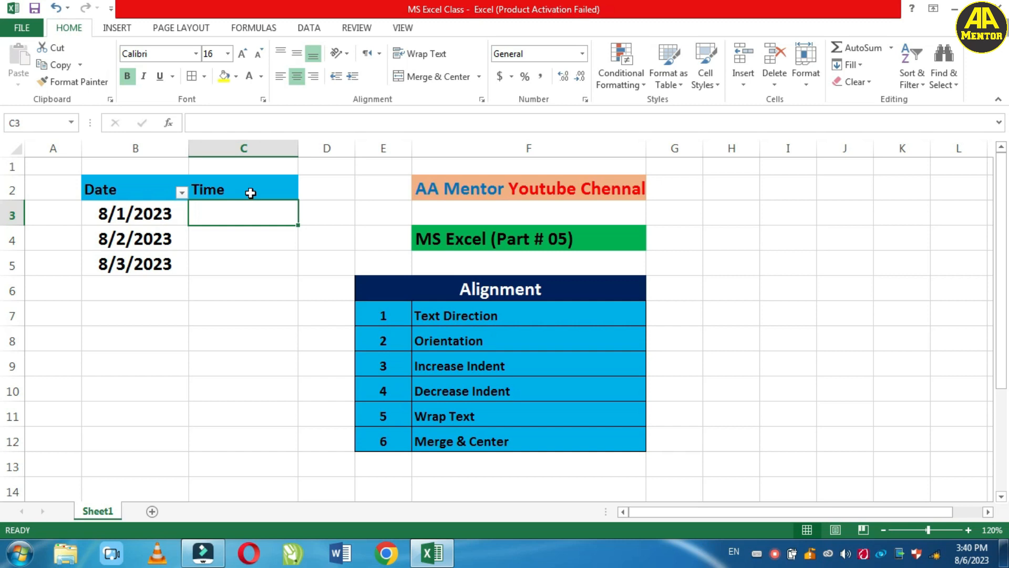
type("7")
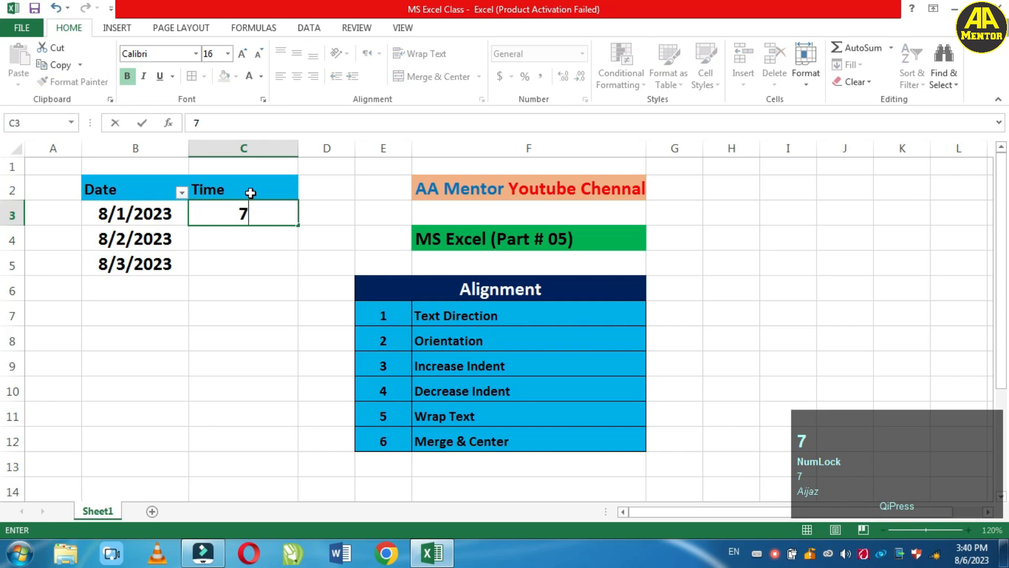
type(":")
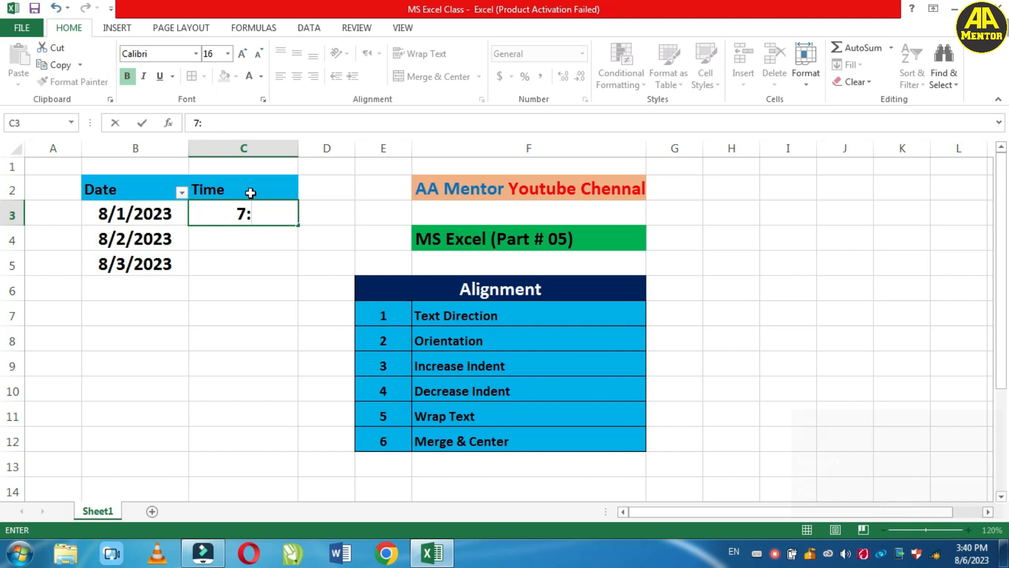
type("00")
key("Return")
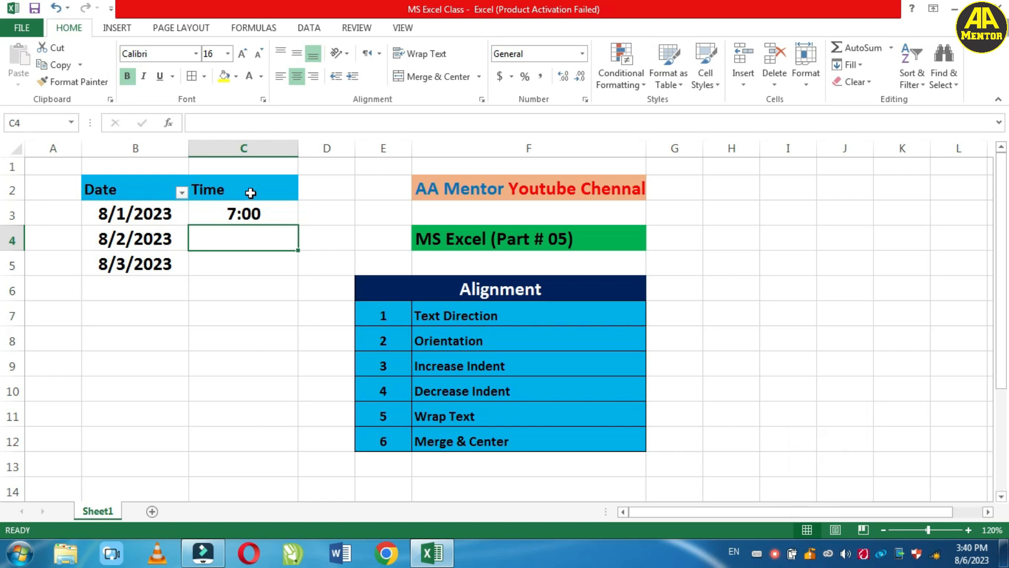
type("8:00")
key("Return")
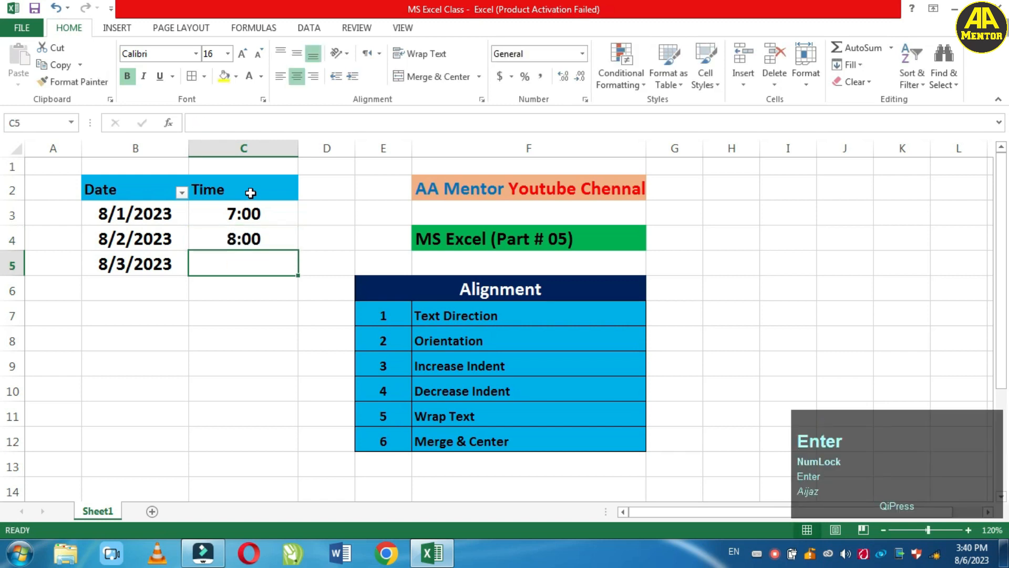
type("9:00")
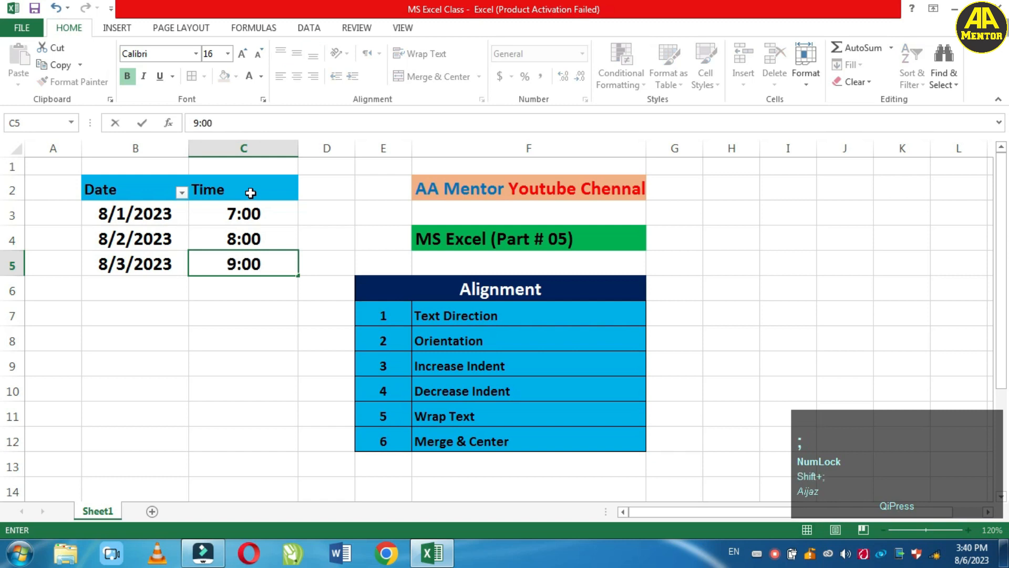
key("Return")
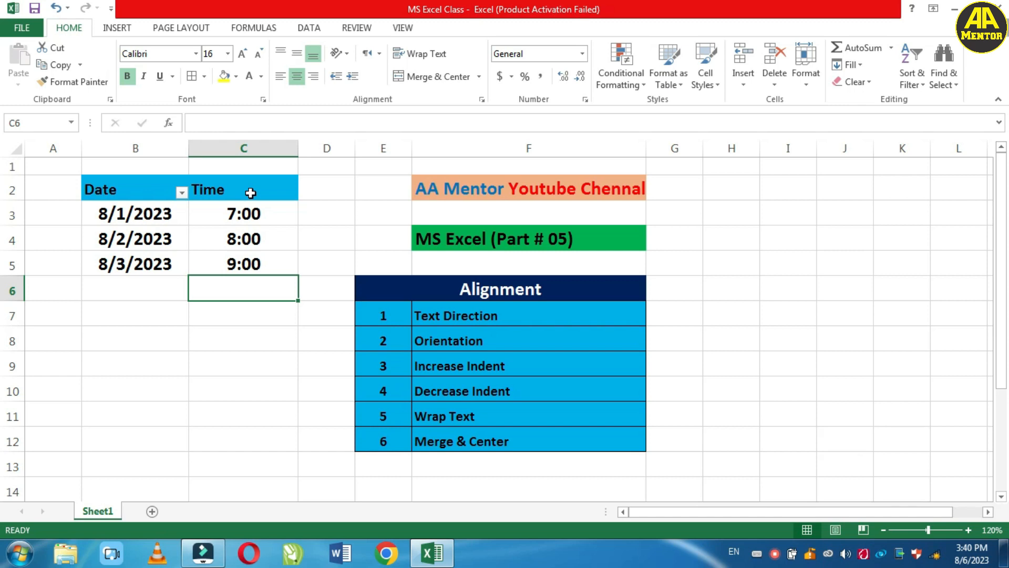
Switch the existing filter off and reapply it so that the Time heading also gets a filter
left_click(251, 193)
left_click(911, 79)
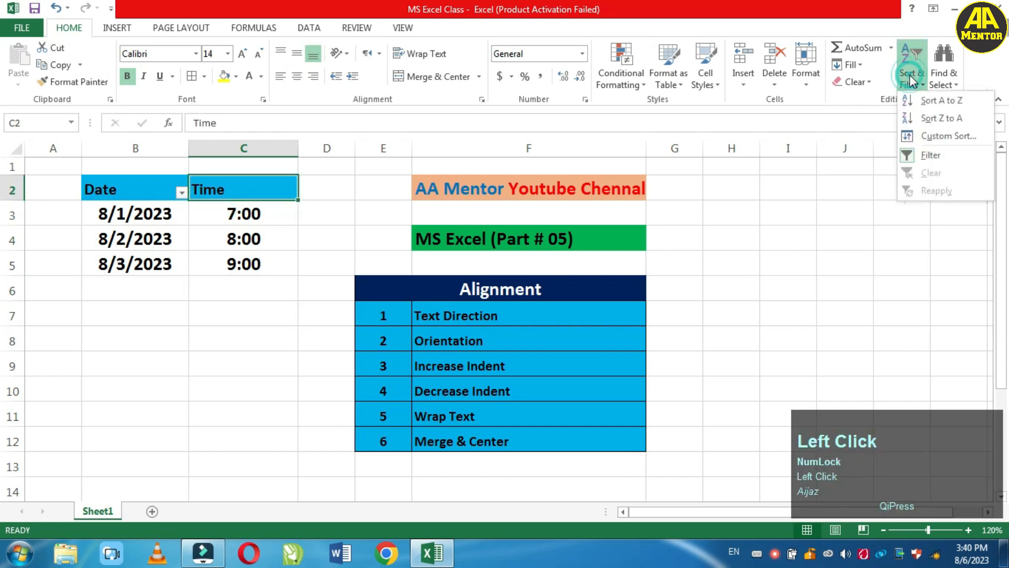
left_click(927, 154)
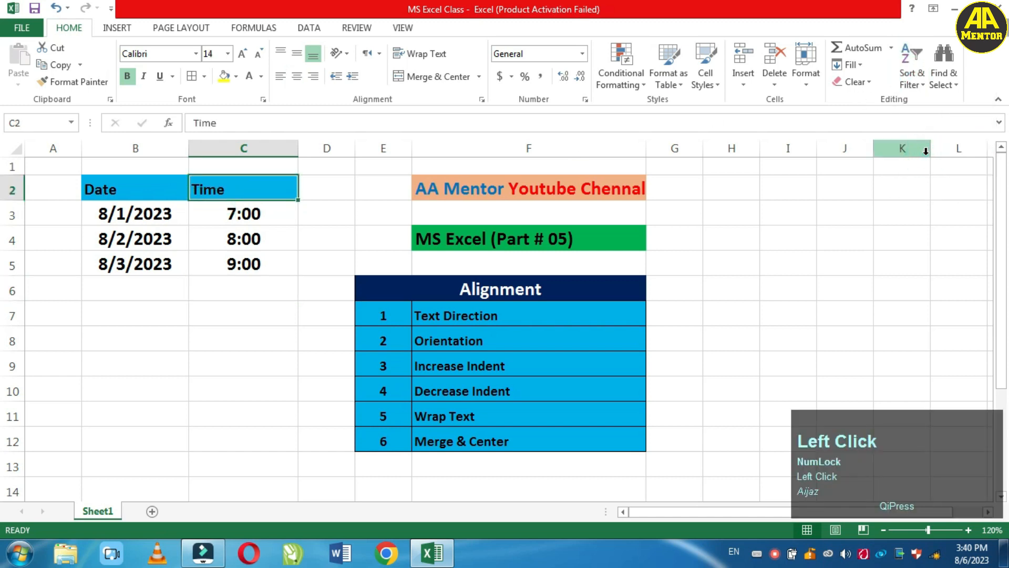
left_click(912, 79)
left_click(930, 154)
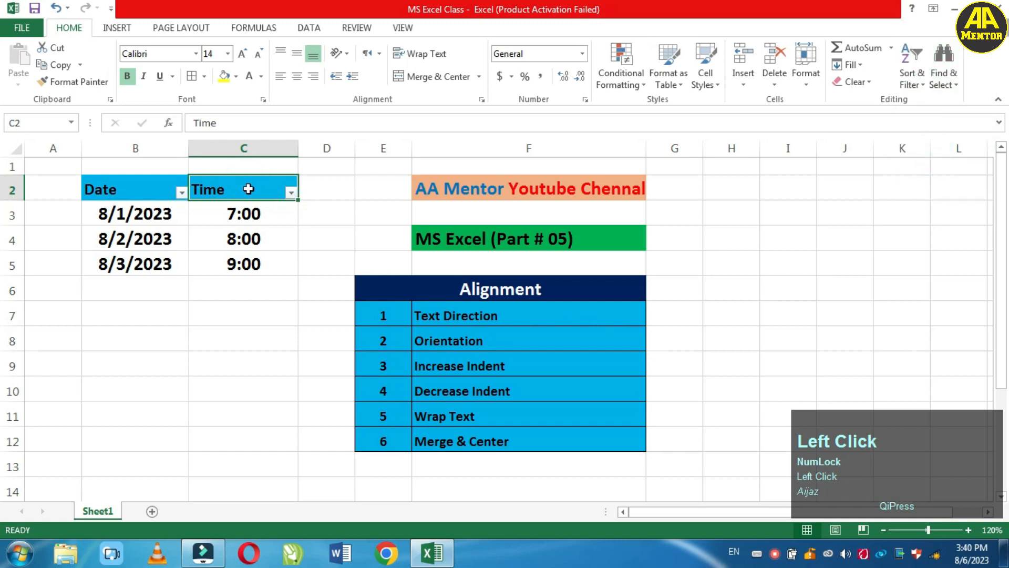
Check the Time heading's filter list without filtering, and inspect the full stored values of the times in C3:C5
left_click(291, 193)
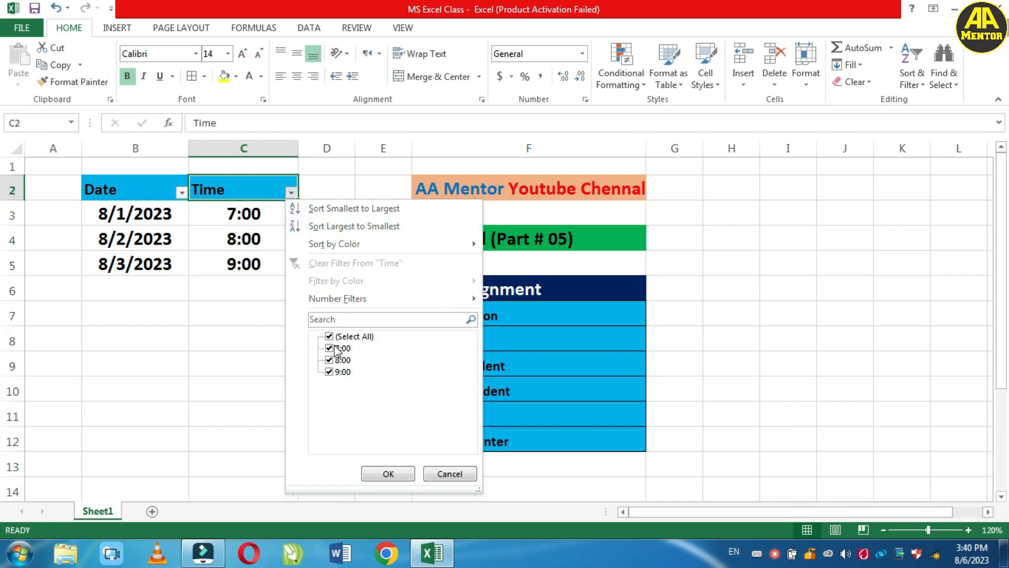
left_click(440, 474)
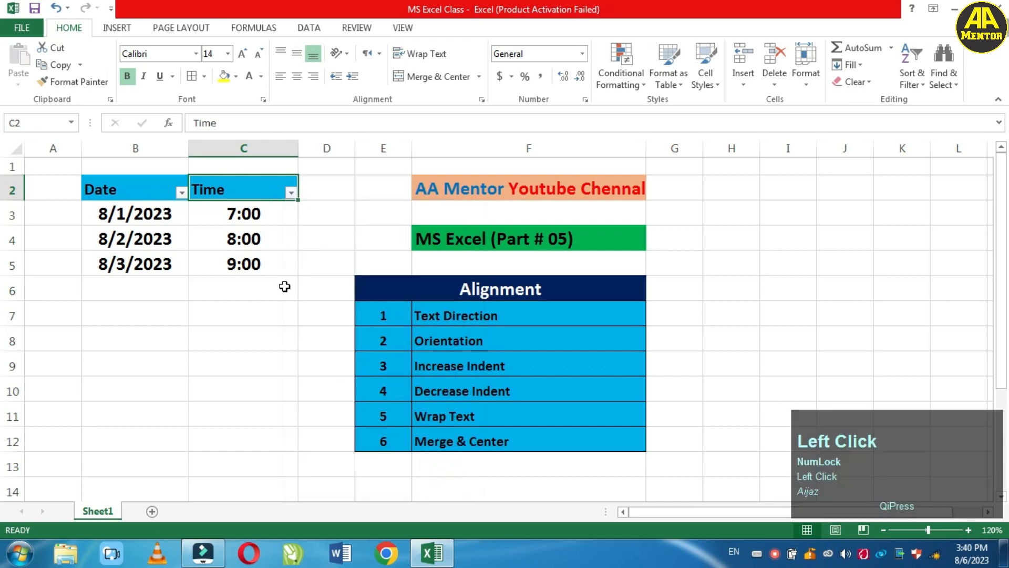
left_click(266, 271)
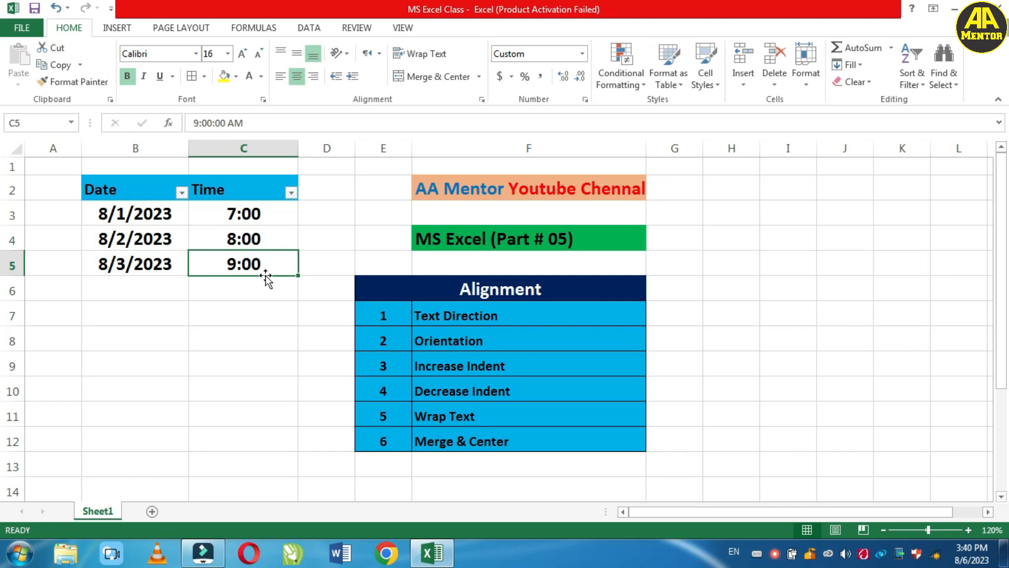
left_click(259, 218)
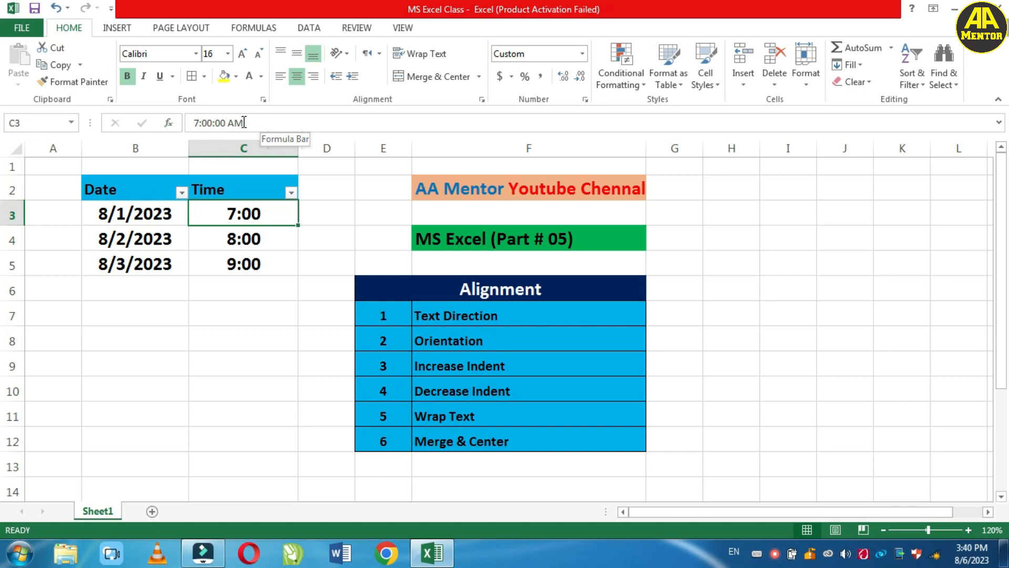
left_click(266, 239)
left_click(265, 263)
left_click(264, 232)
left_click(263, 213)
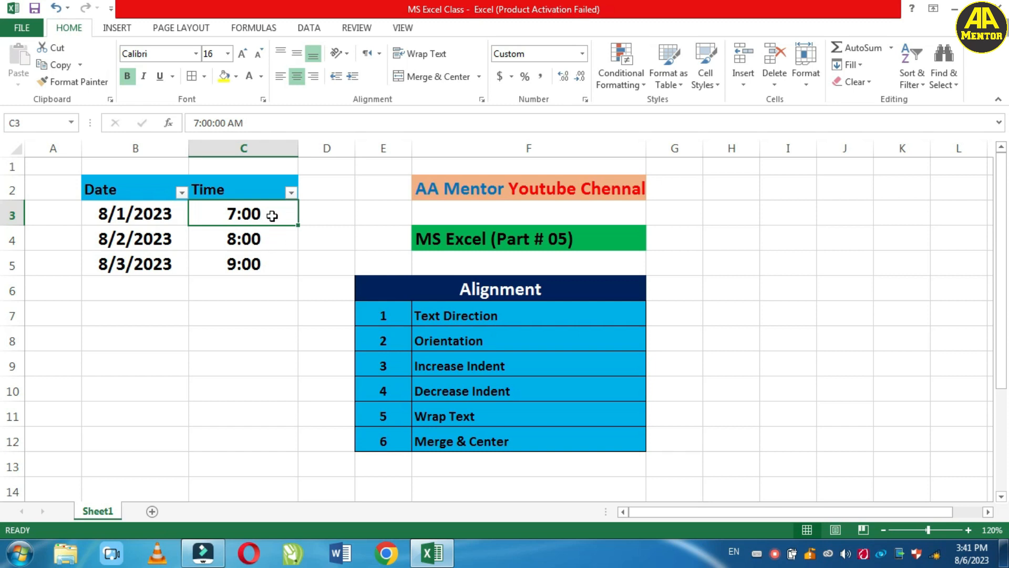
Delete the three times from cells C3:C5
double_click(270, 215)
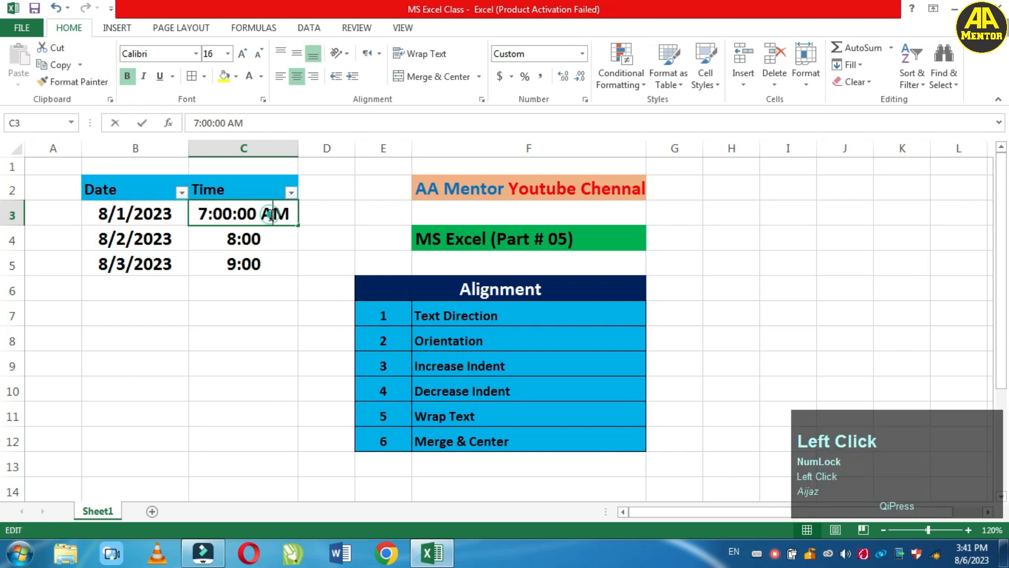
left_click(267, 273)
left_click_drag(262, 223, 259, 259)
key("Delete")
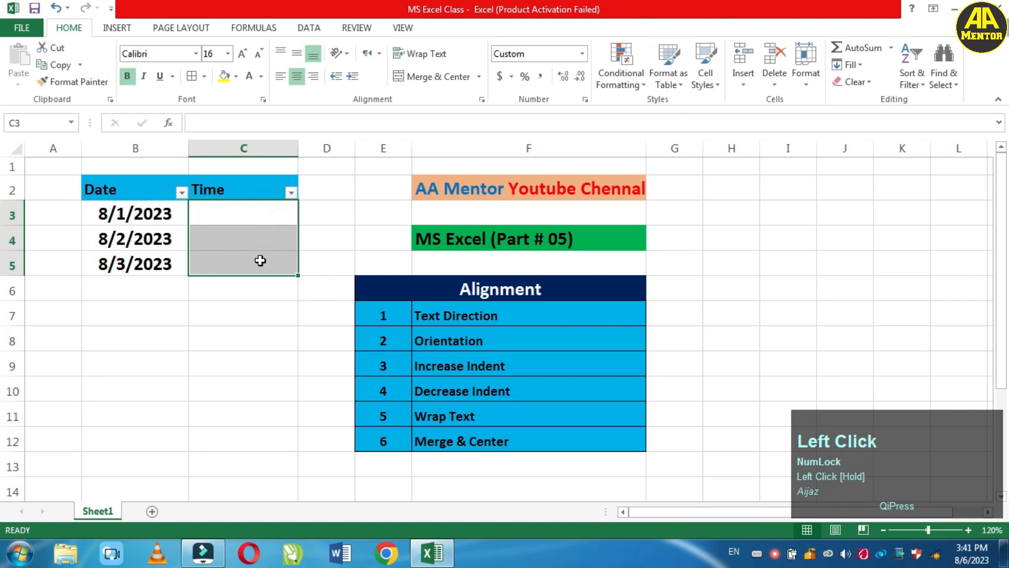
Enter the time 7:00 pm in cell C3
left_click(253, 216)
type("7")
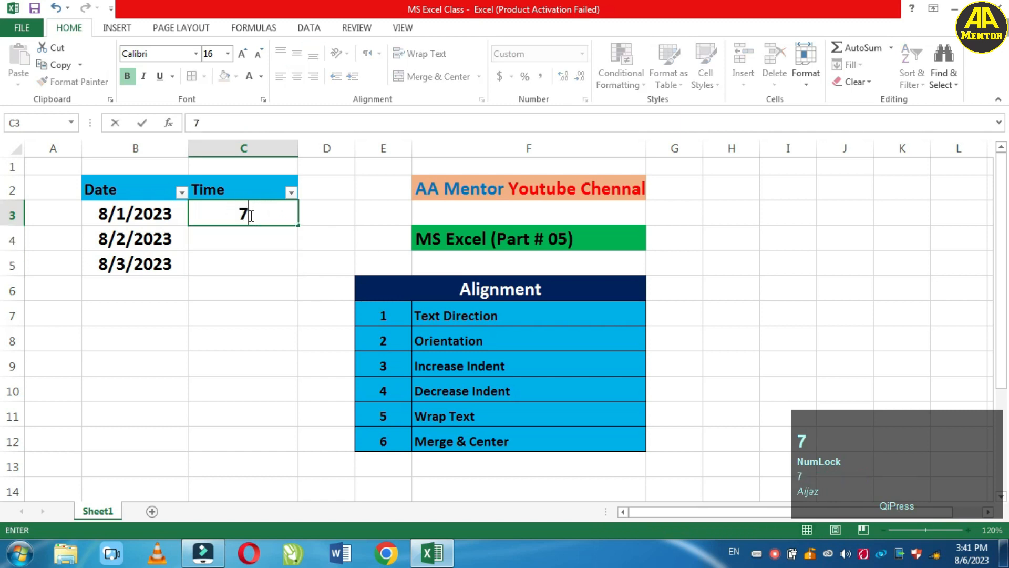
type(":00 ")
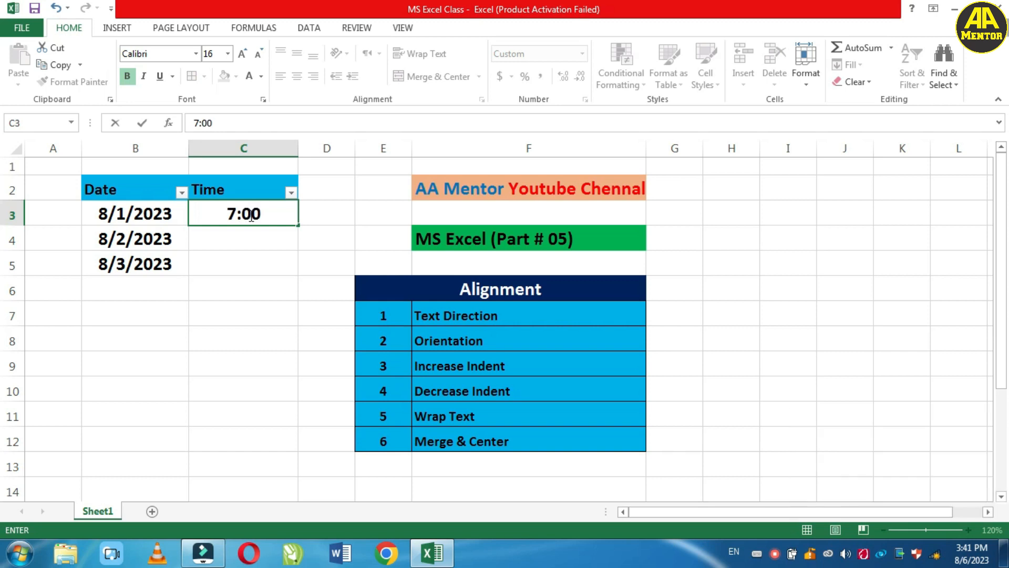
type("pm")
key("Return")
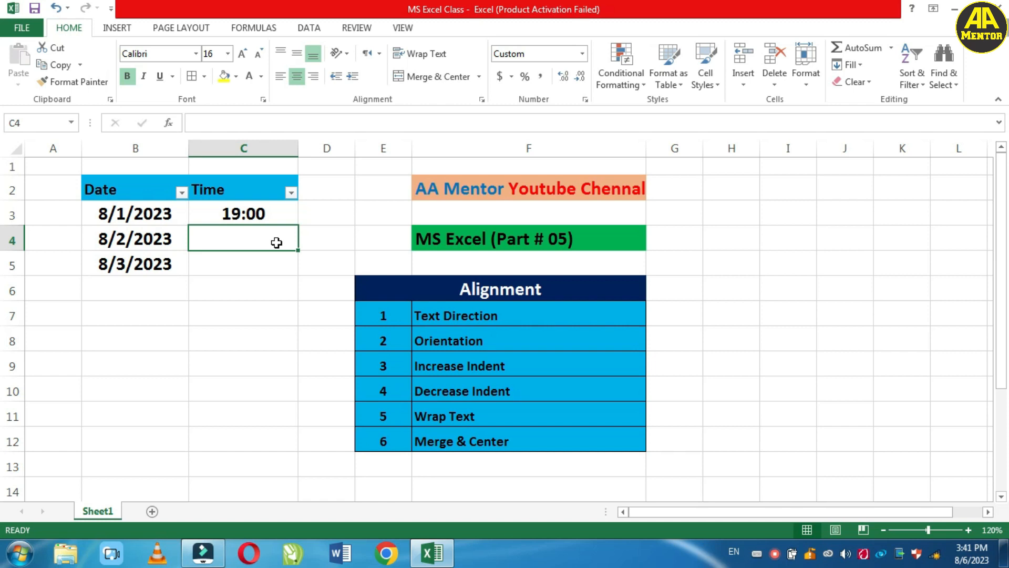
Enter the evening times 8:00 pm in cell C4 and 9:00 pm in cell C5
type("8")
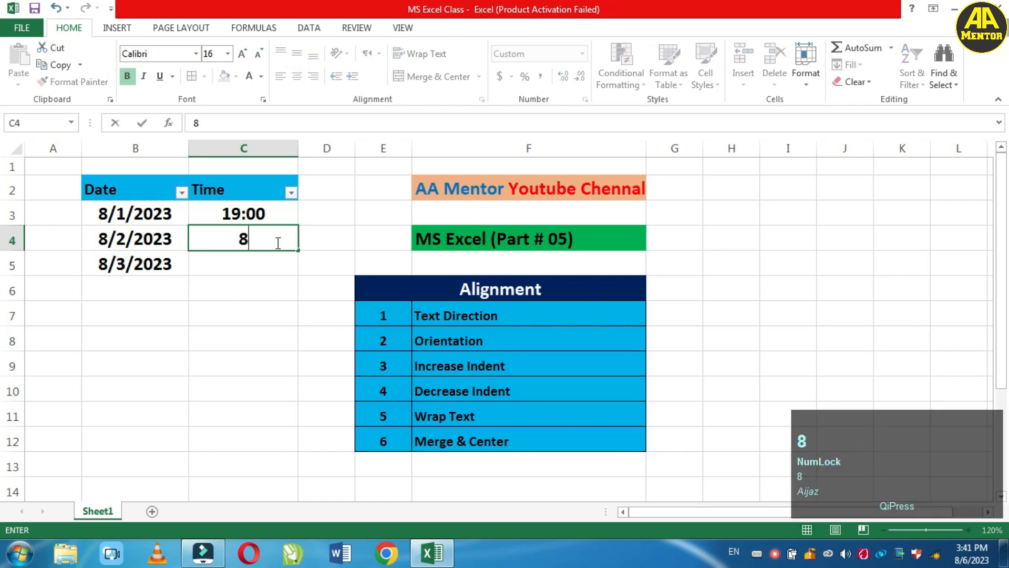
type(":00 pm")
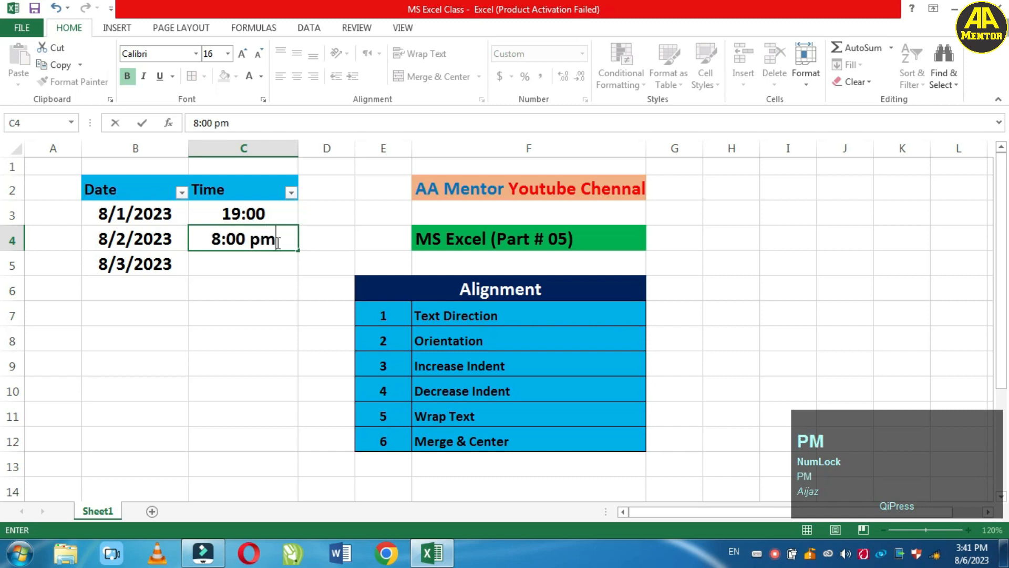
key("Return")
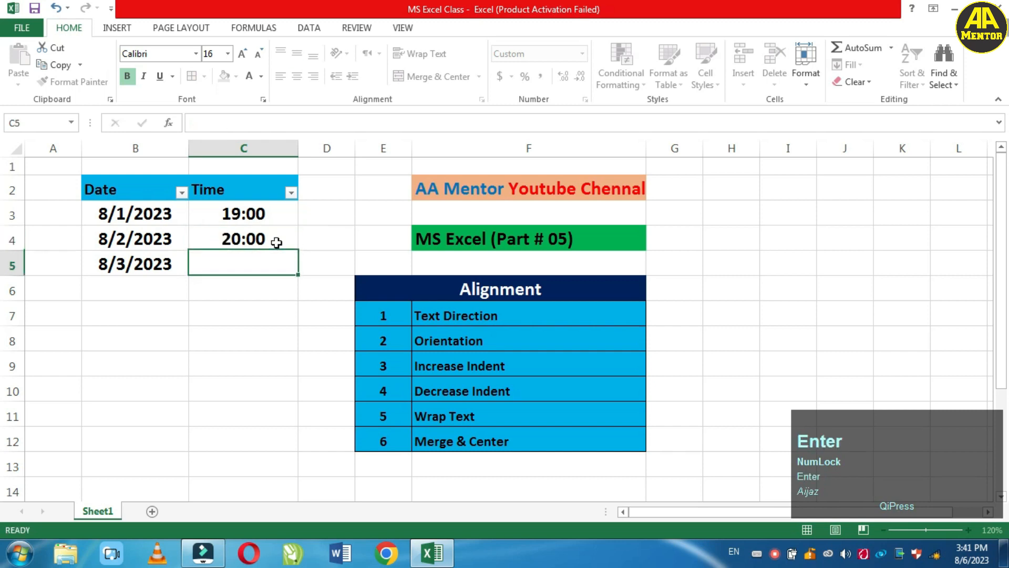
type("9")
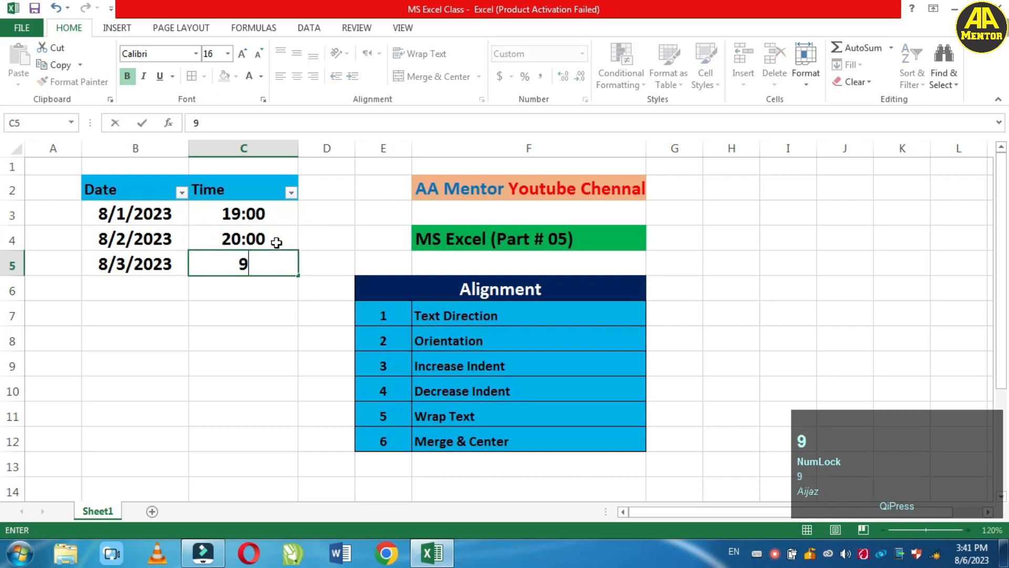
type(":00 pm")
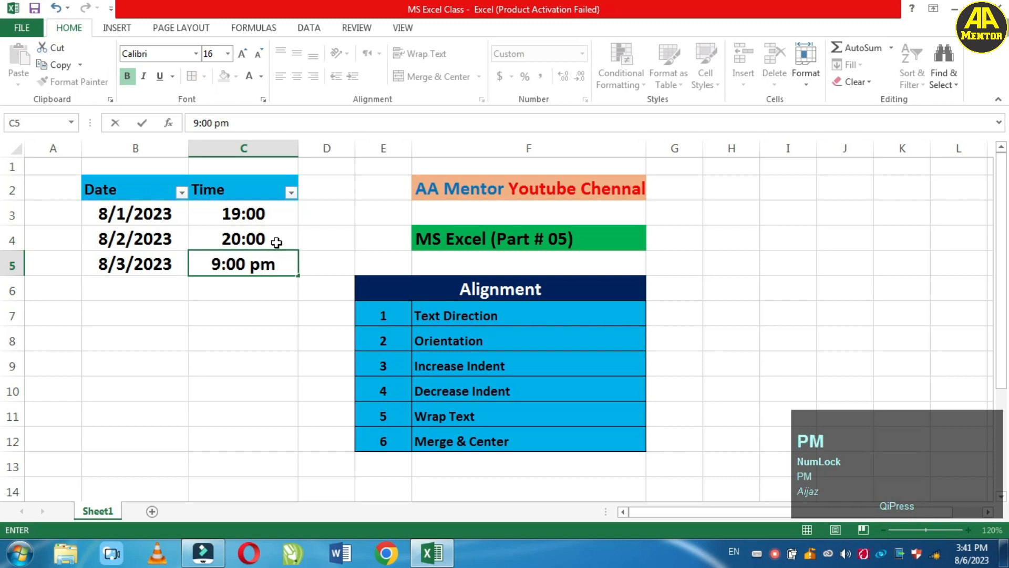
key("Return")
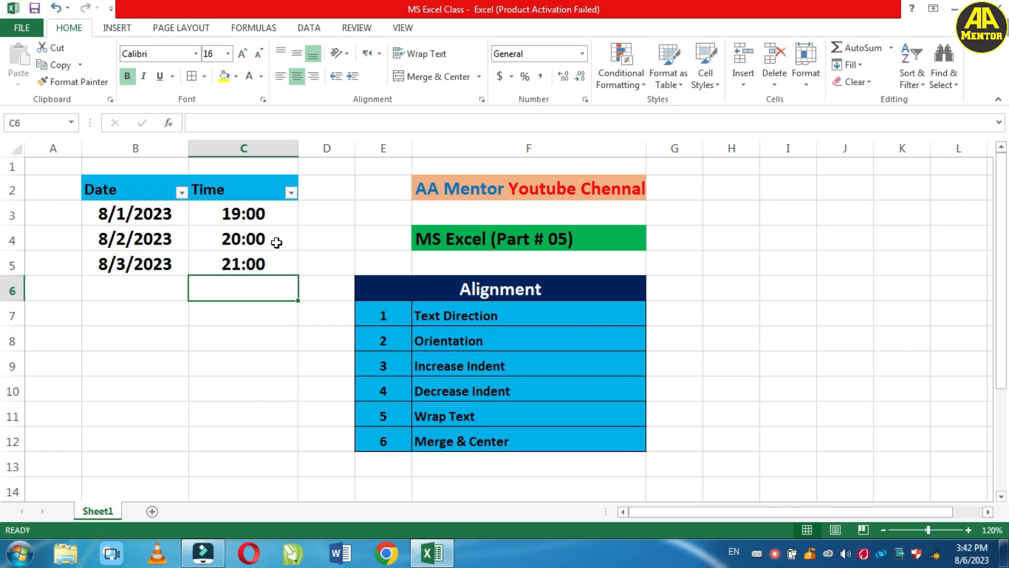
Inspect the full stored value of each evening time in cells C3 to C5
left_click(266, 213)
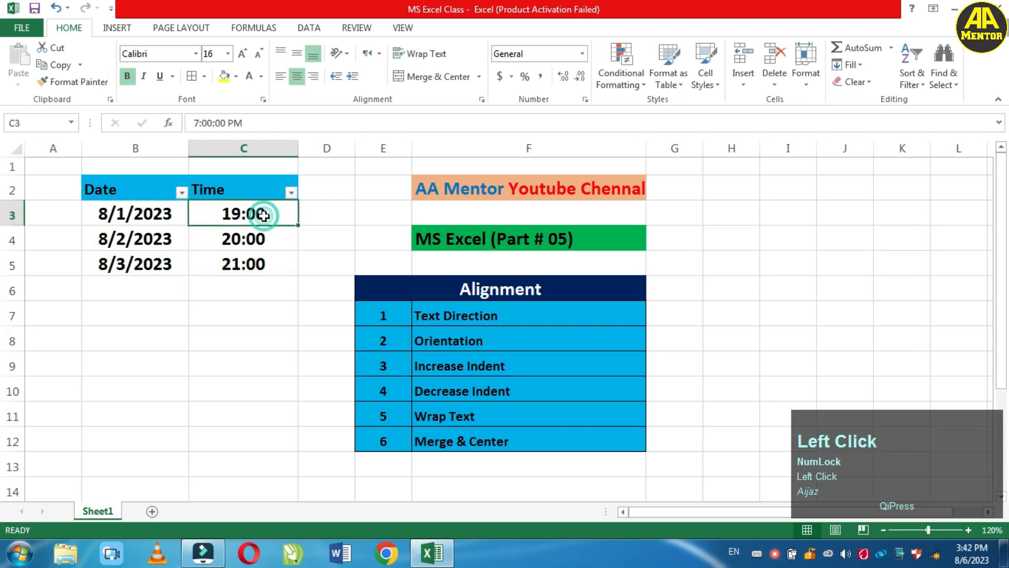
left_click(275, 243)
left_click(273, 265)
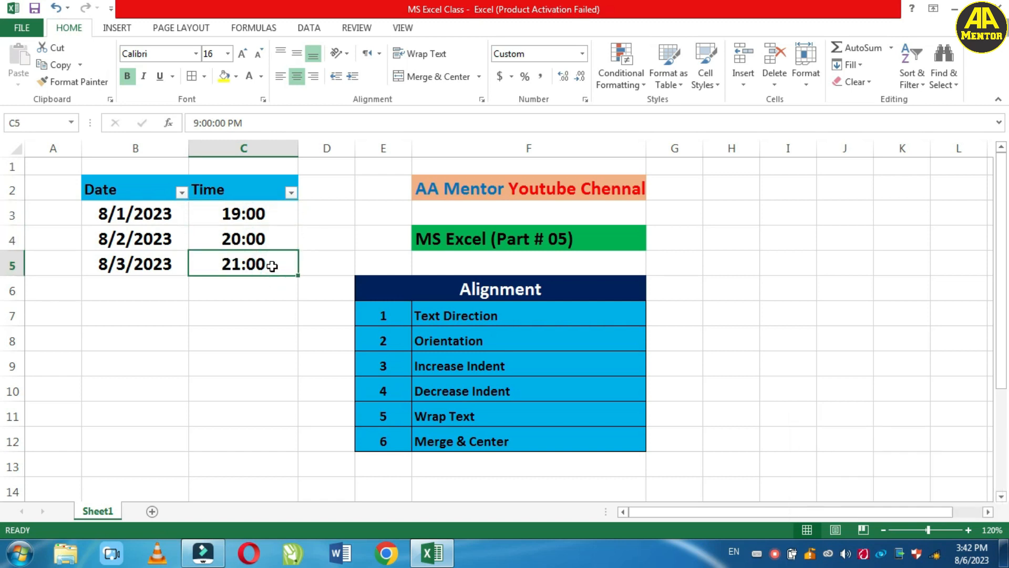
Format the times in cells C3:C5 with the 1:30 PM type of the Time number category
left_click_drag(263, 217, 262, 261)
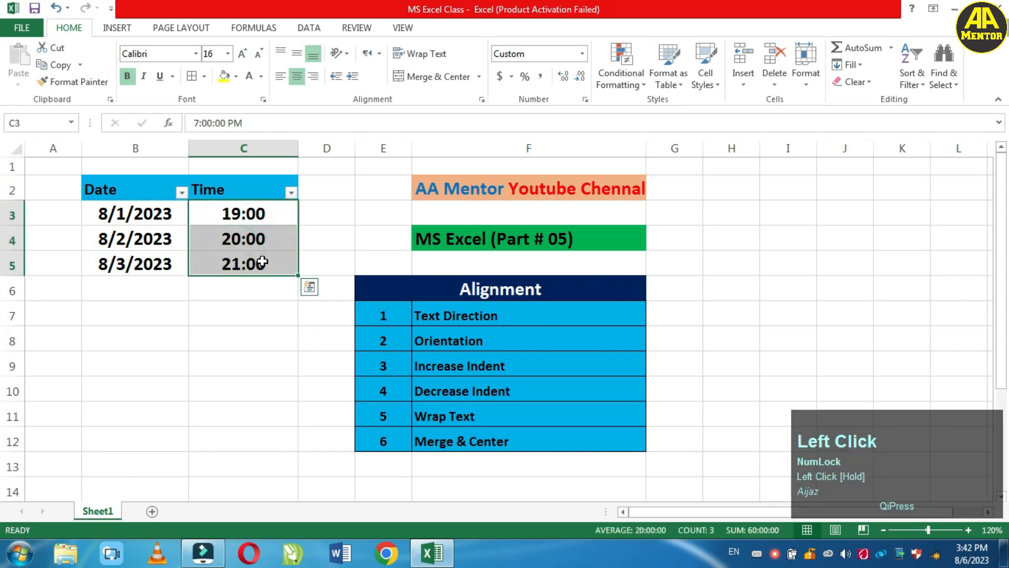
right_click(266, 230)
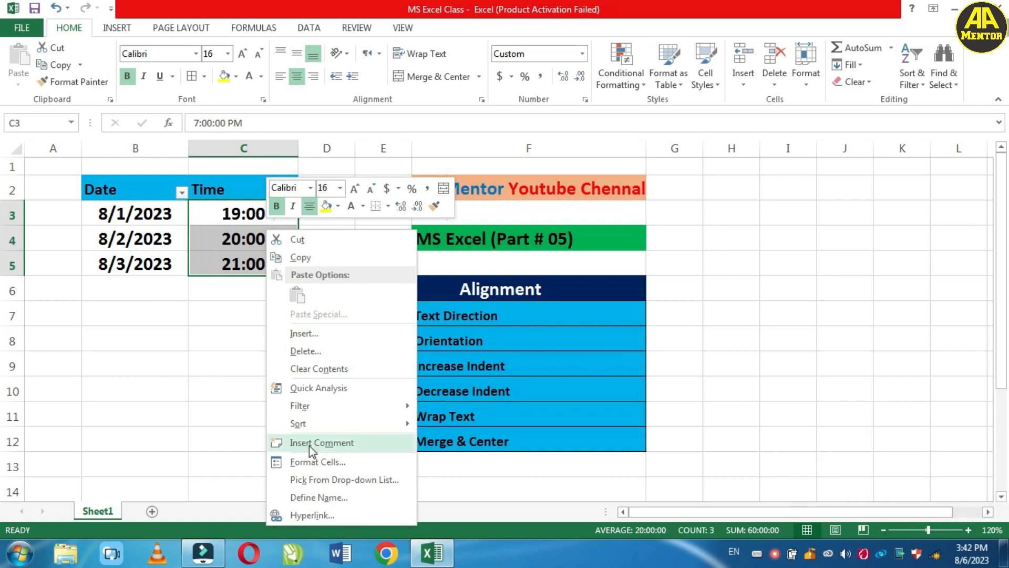
left_click(317, 461)
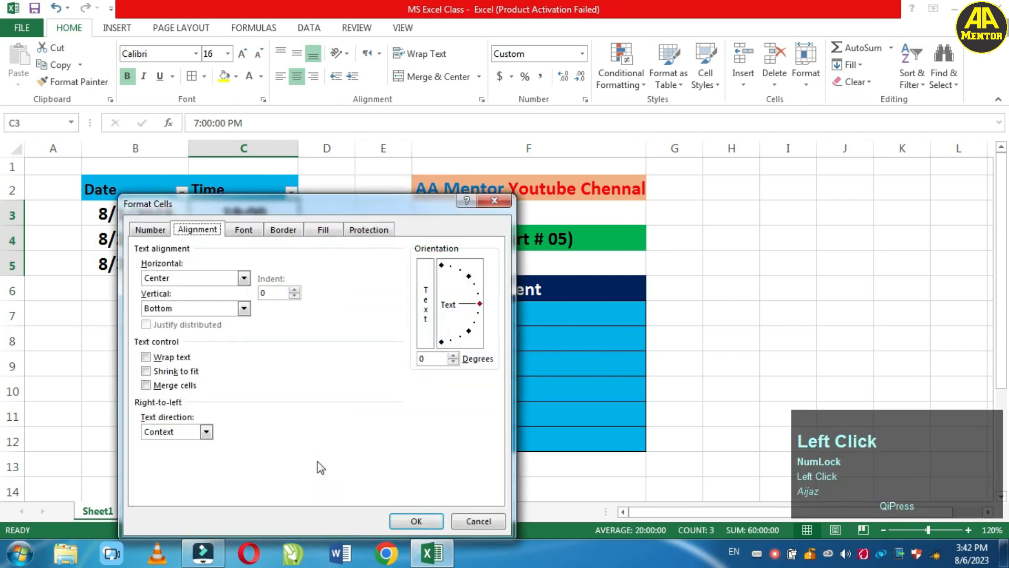
left_click_drag(409, 203, 453, 90)
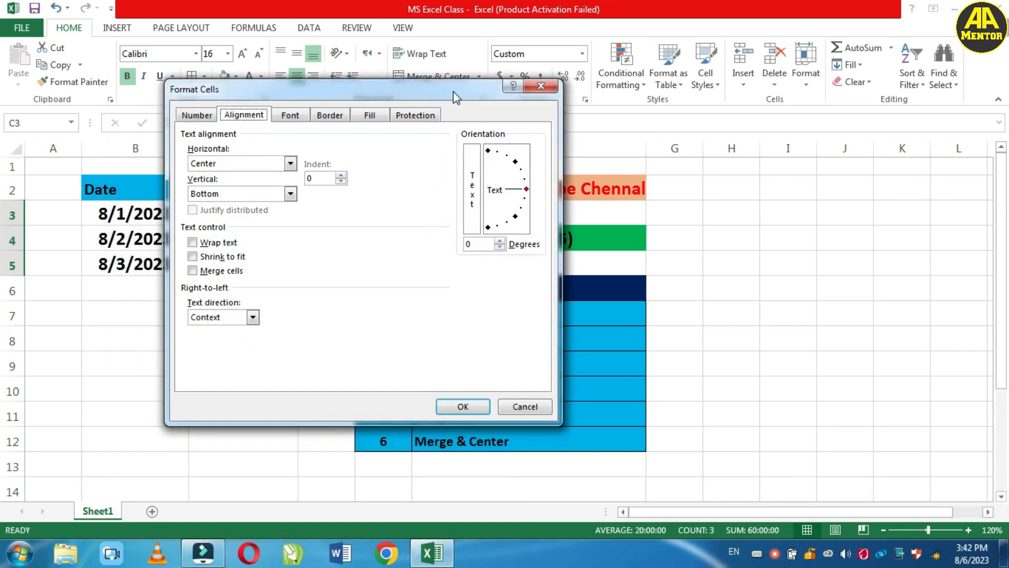
left_click(200, 115)
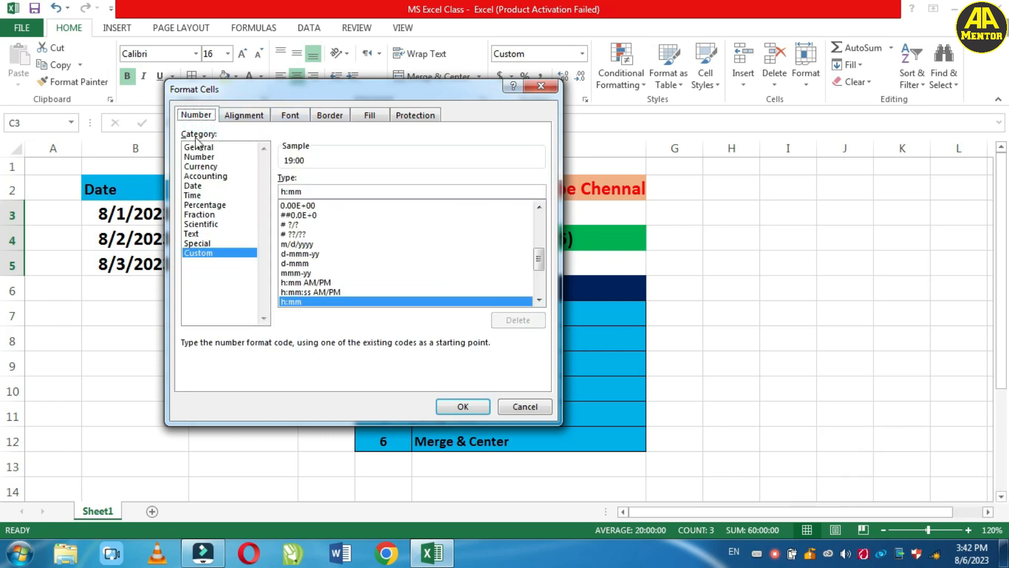
left_click(193, 195)
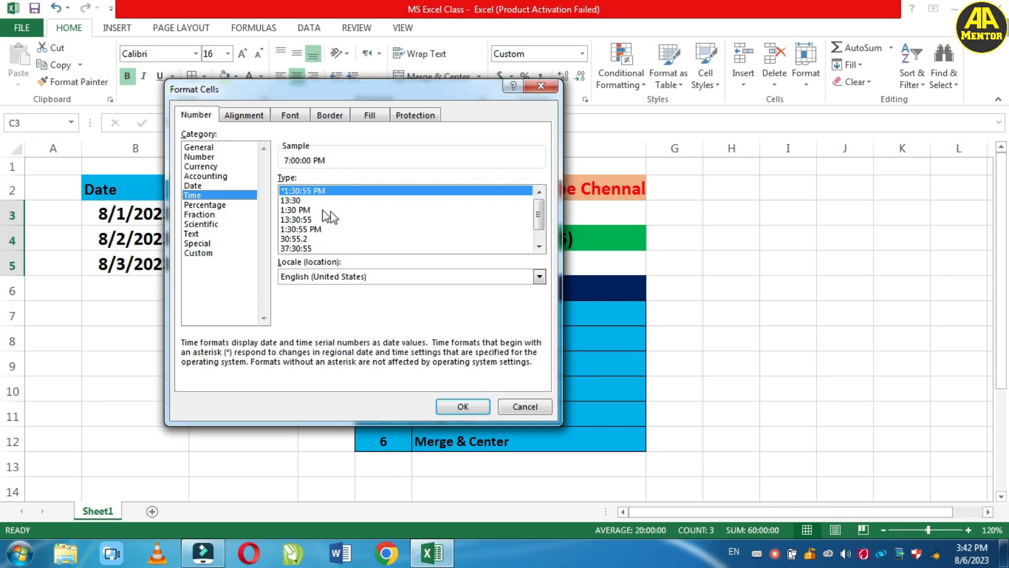
left_click(300, 201)
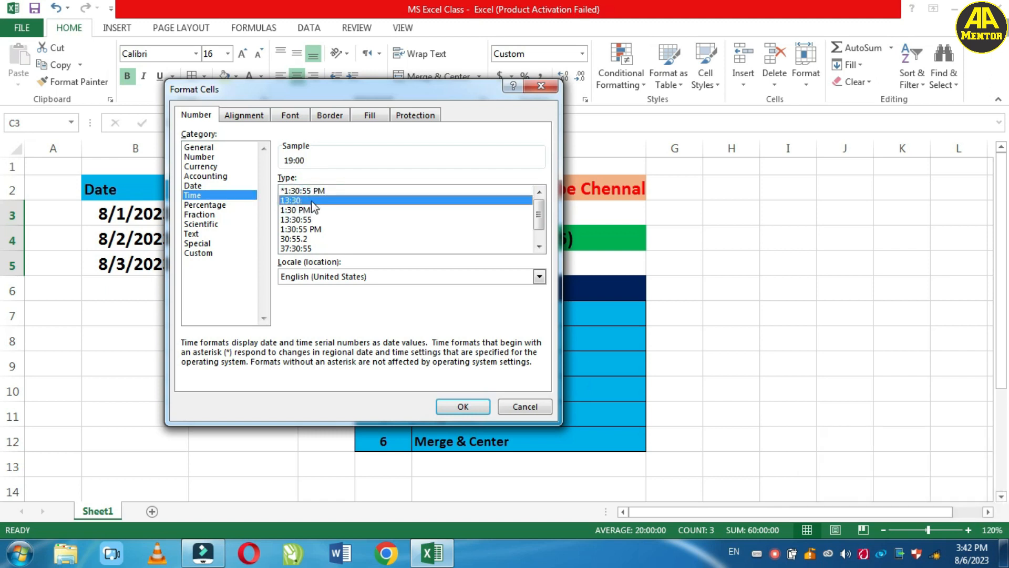
left_click(306, 210)
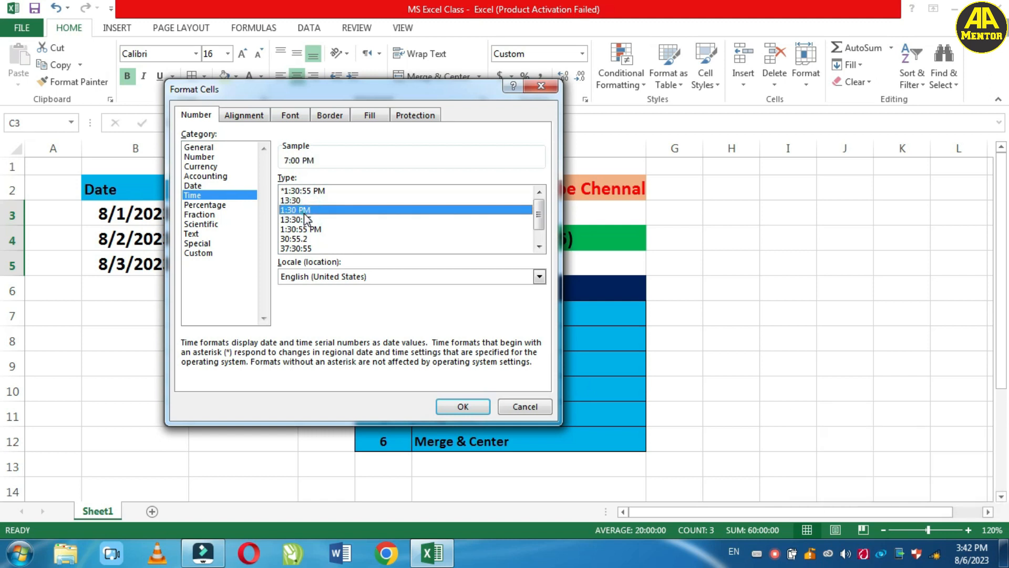
left_click(462, 407)
left_click(281, 291)
left_click(261, 213)
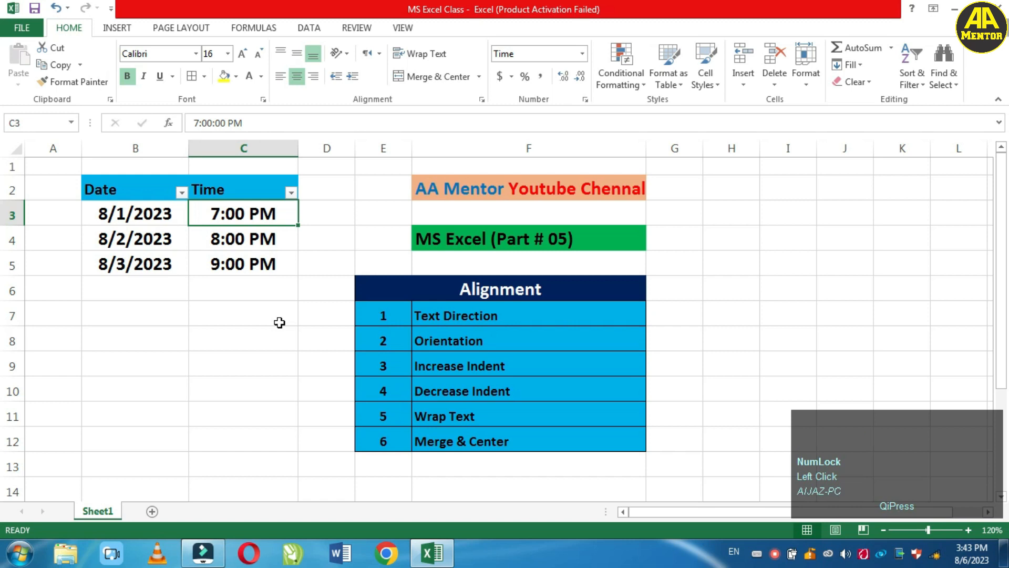
key("Down")
key("Down")
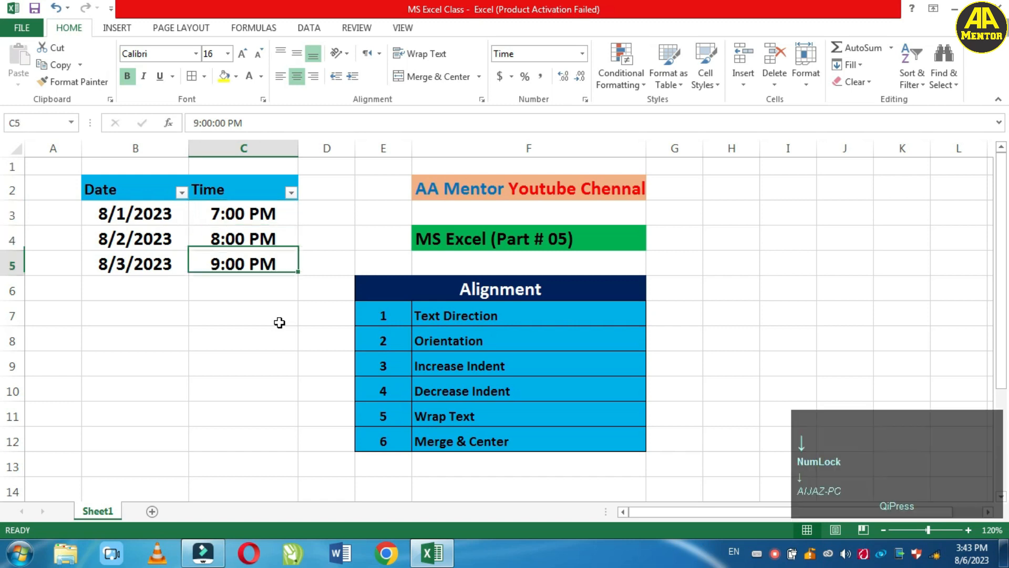
Delete the three times from cells C3:C5
key("Up")
key("Up")
key("shift+Down")
key("shift+Down")
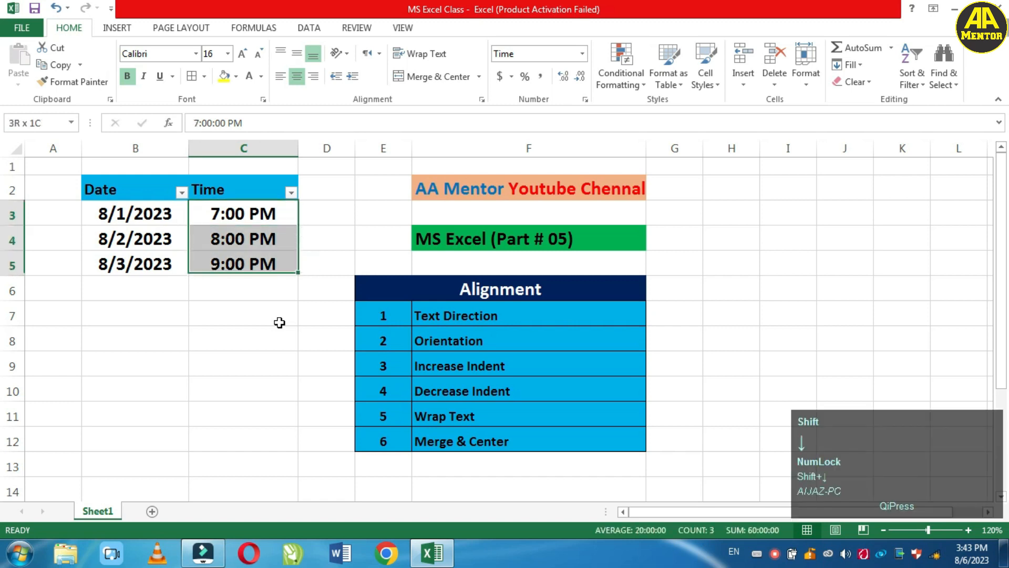
key("Delete")
key("Right")
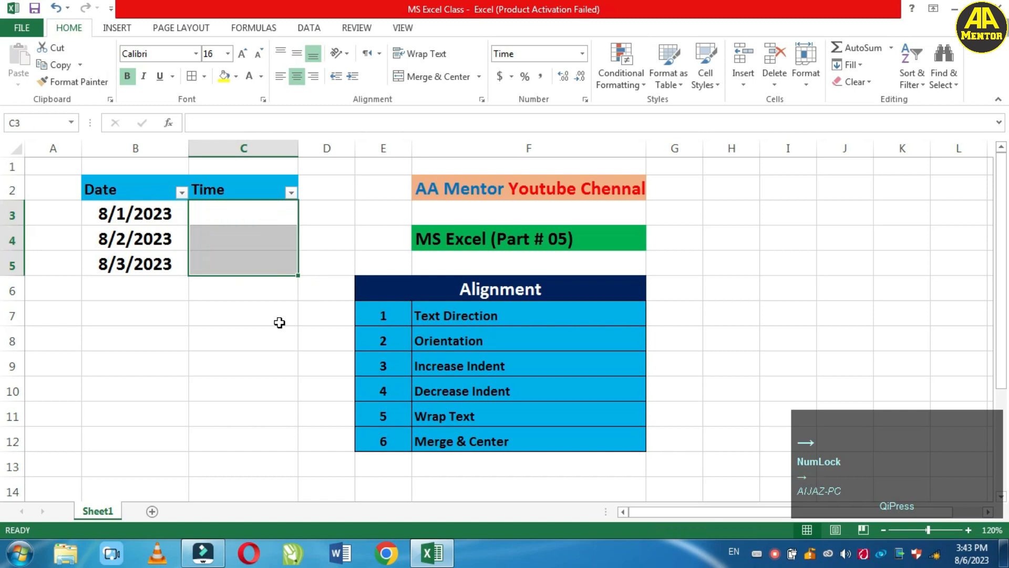
key("Left")
Enter the times 7:00 in cell C3 and 8:00 in cell C4 without an AM/PM suffix
type("7:00")
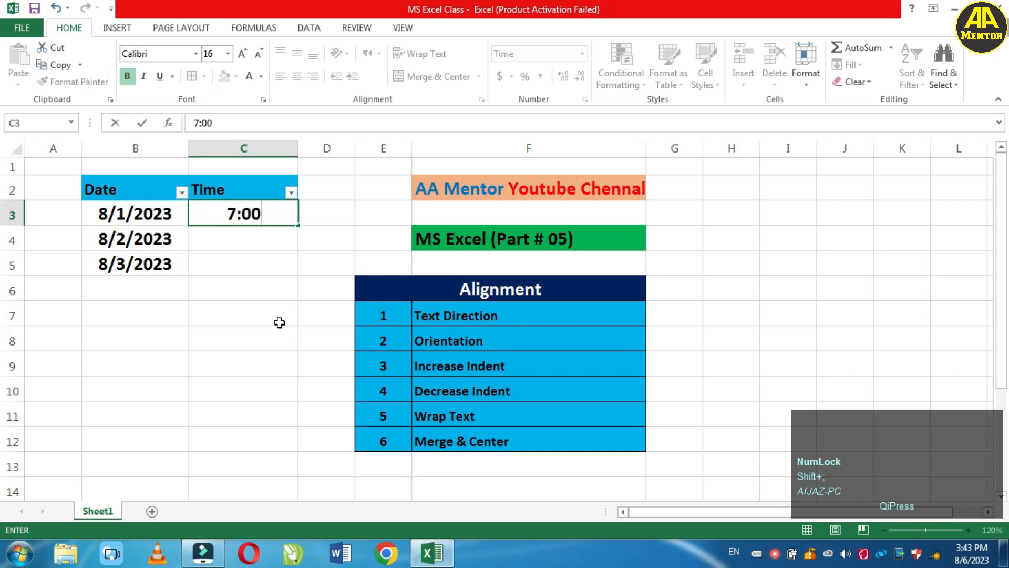
key("Return")
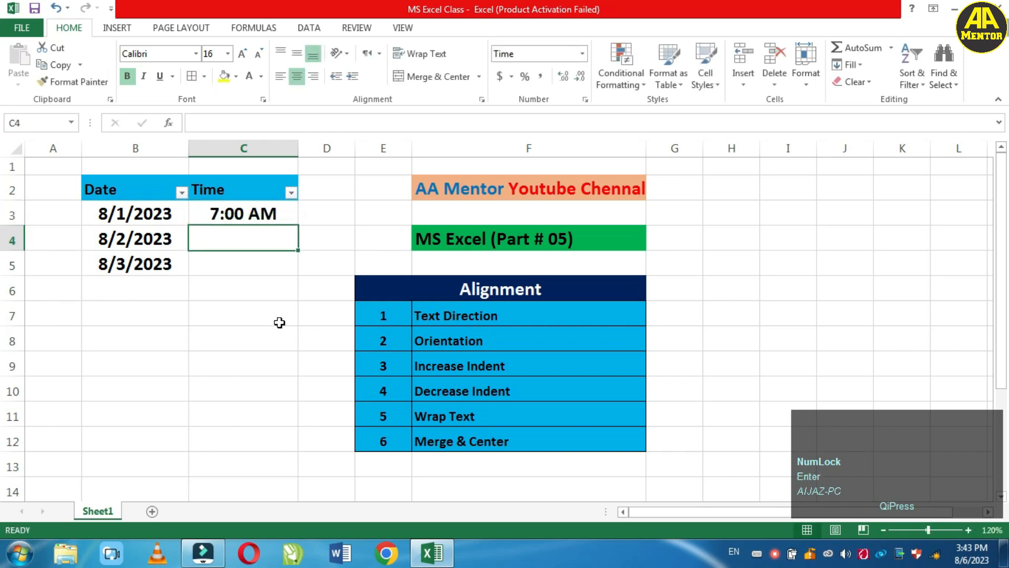
type("8:00")
key("Return")
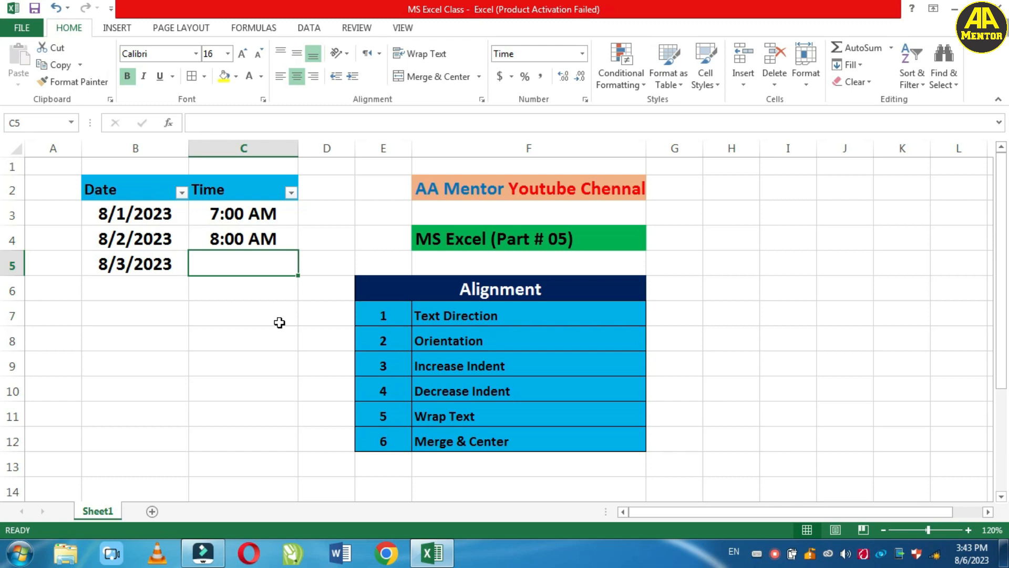
Enter the evening time 8:00 pm in cell C5
type("8")
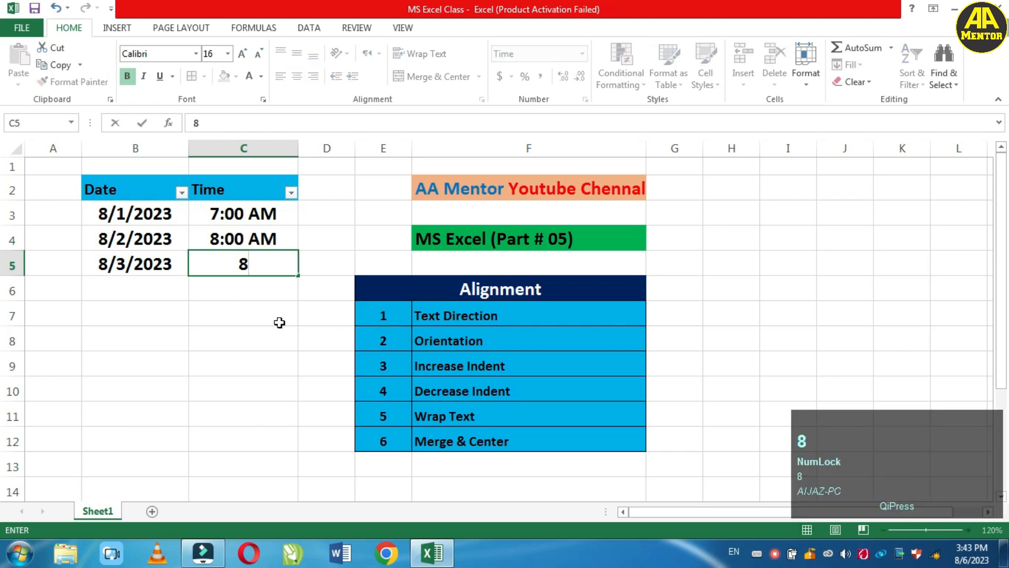
type(":00 pm")
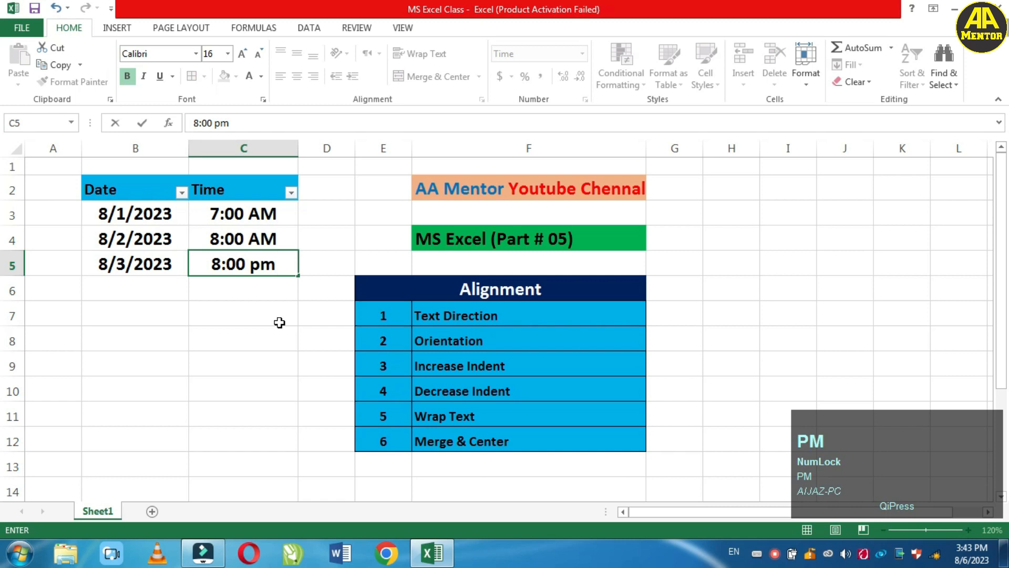
key("Return")
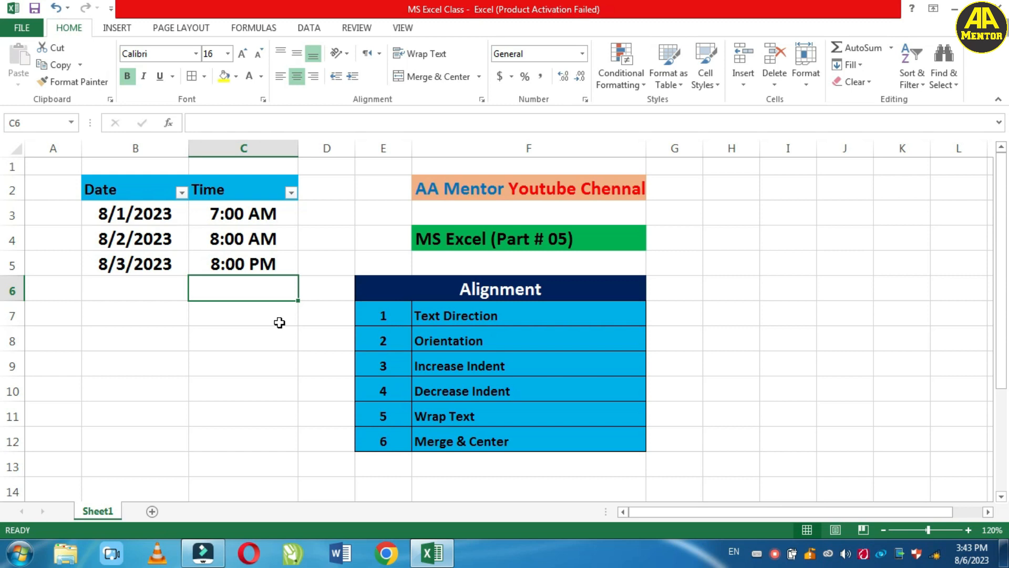
Format the dates in cells B3:B5 with the 14-Mar-12 date type and check each date cell
left_click(168, 219)
left_click_drag(168, 220, 157, 263)
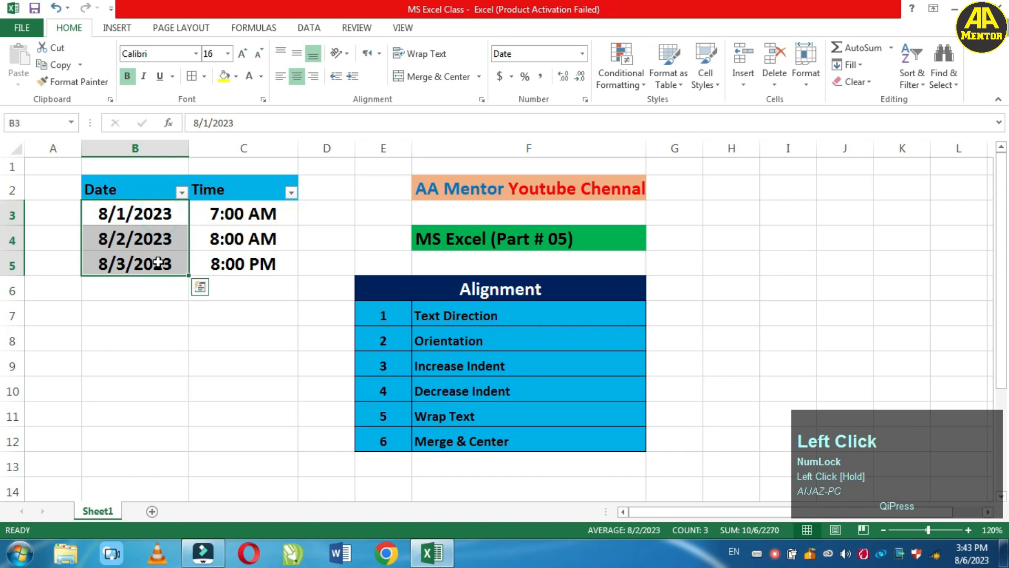
right_click(145, 241)
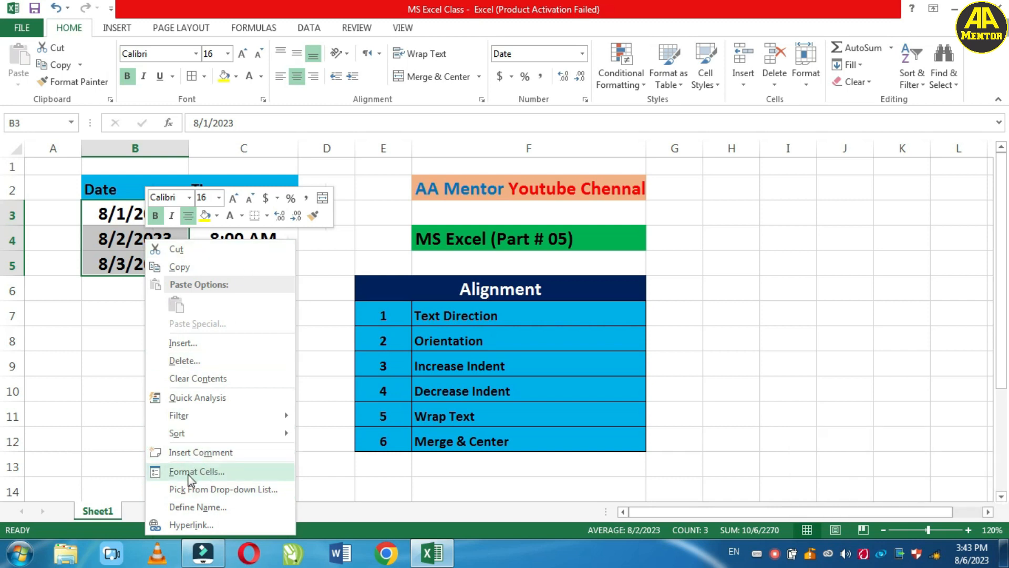
left_click(211, 471)
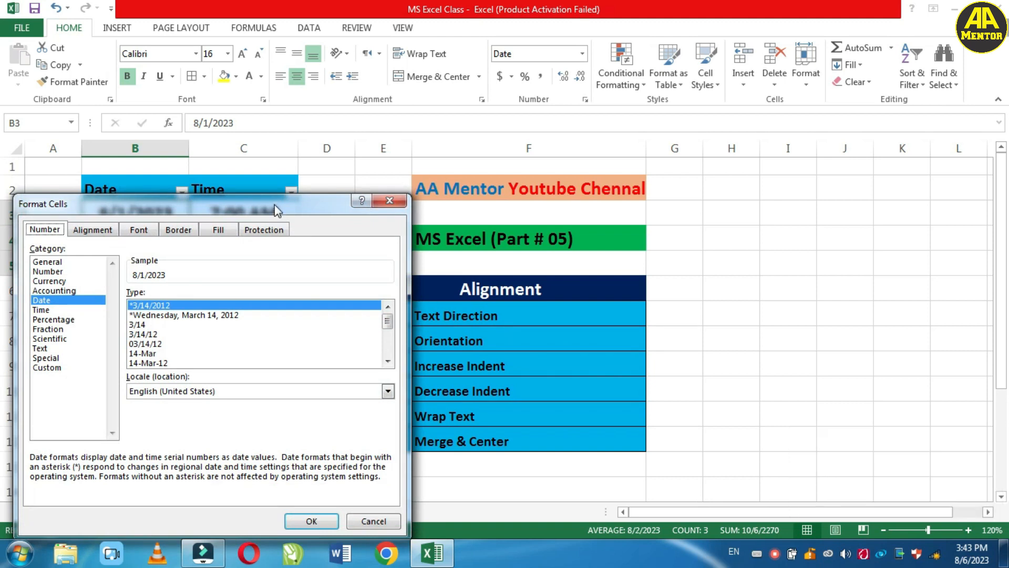
left_click_drag(274, 204, 390, 146)
left_click(161, 173)
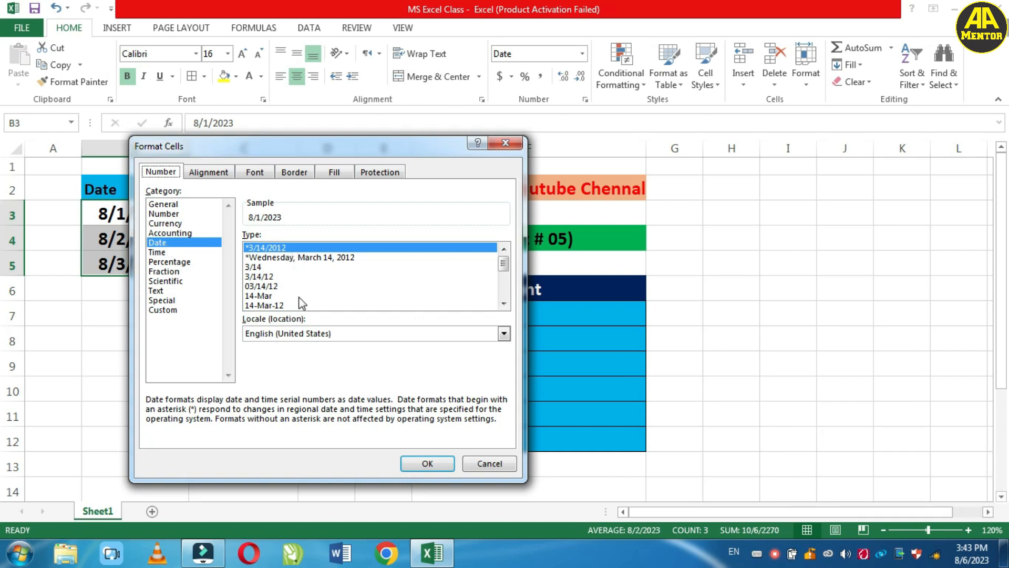
left_click_drag(348, 149, 455, 133)
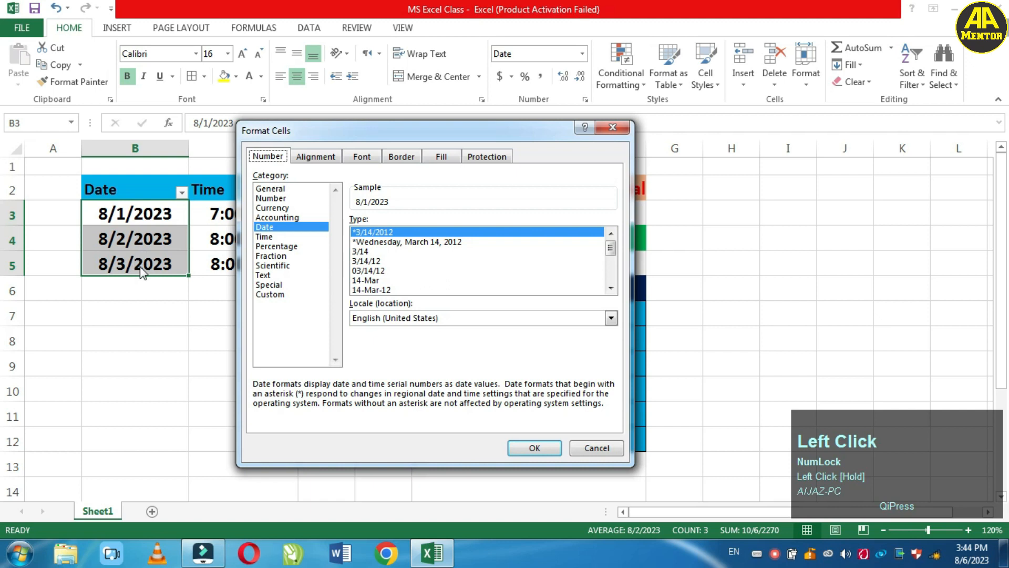
left_click(376, 291)
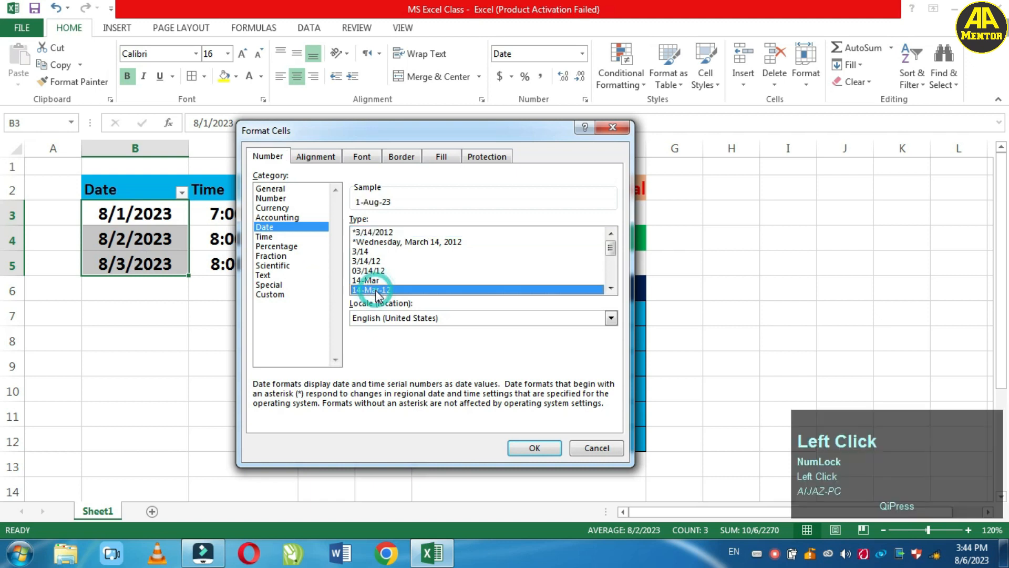
left_click(611, 287)
left_click(611, 288)
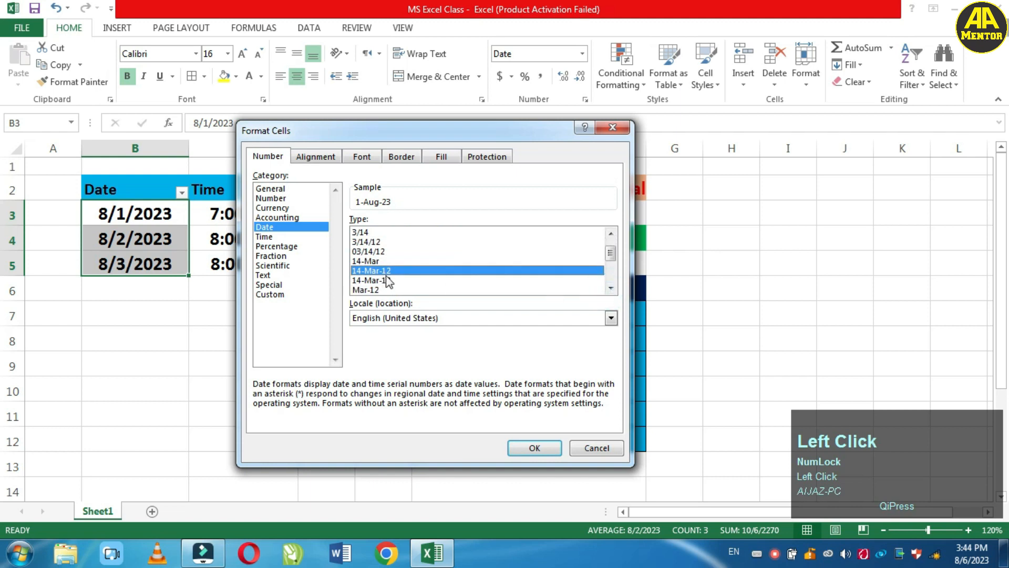
left_click(535, 448)
left_click(137, 238)
left_click(136, 215)
left_click(135, 234)
left_click(138, 259)
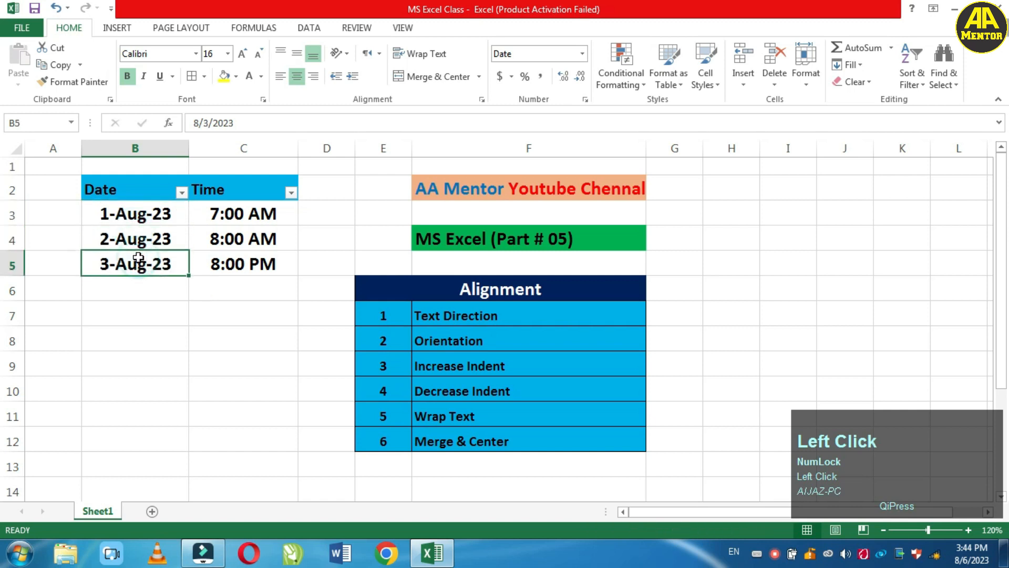
Clear the three dates from cells B3:B5
left_click_drag(169, 208, 171, 257)
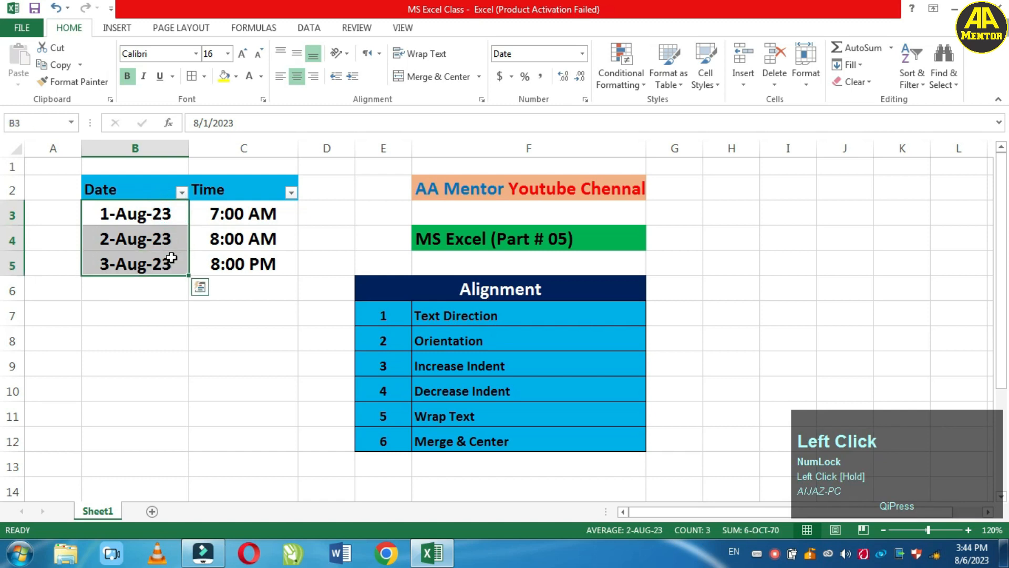
key("Delete")
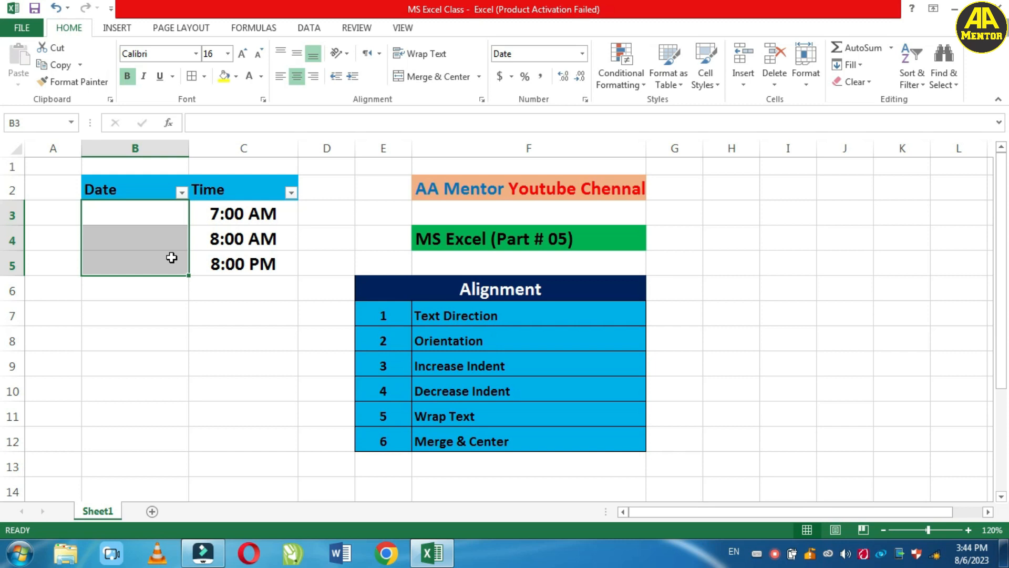
key("Right")
key("Left")
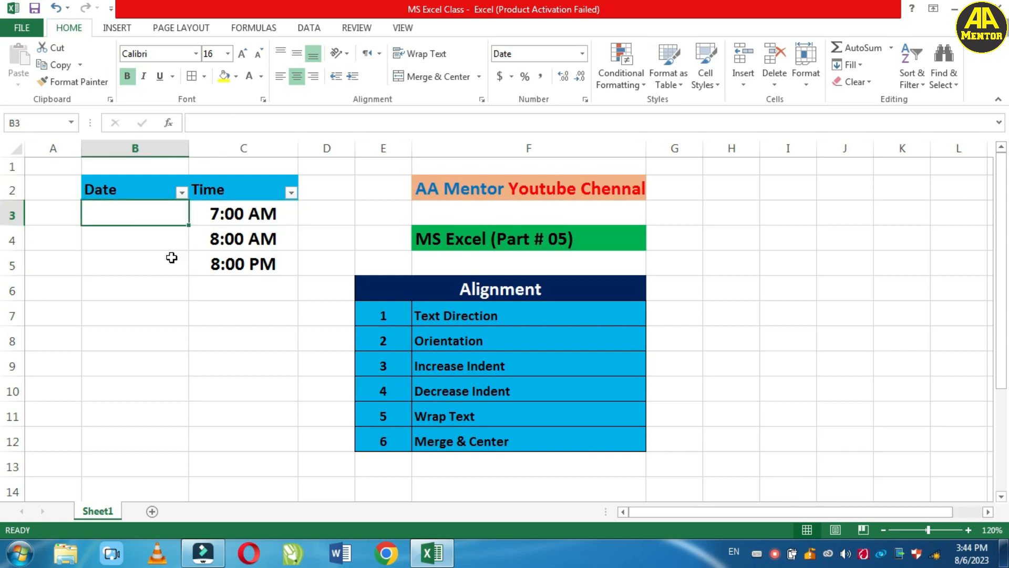
Enter the date day-first as 1-8-2023 in cell B3
type("1-8-2-")
key("BackSpace")
type("0")
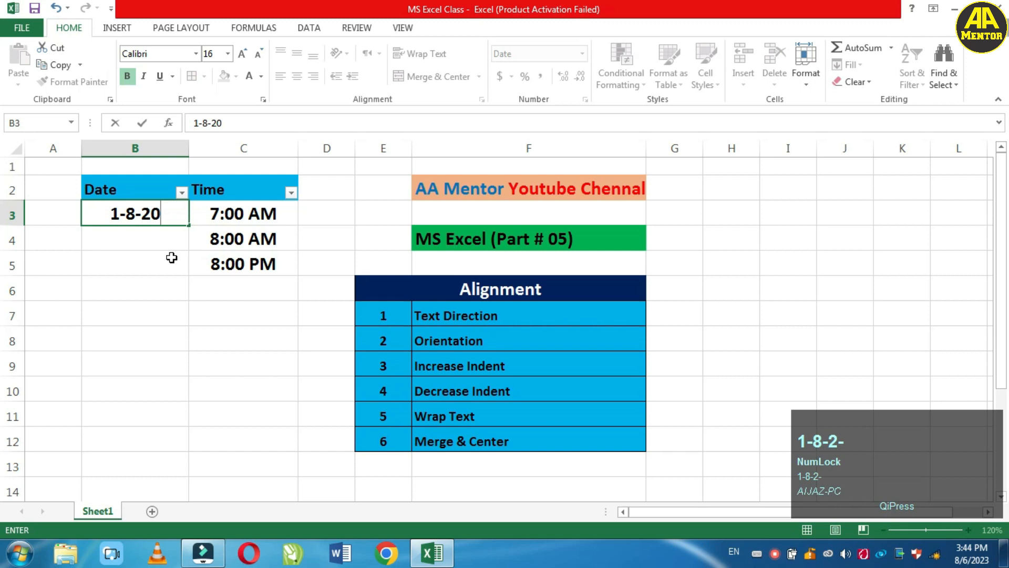
type("23")
key("Return")
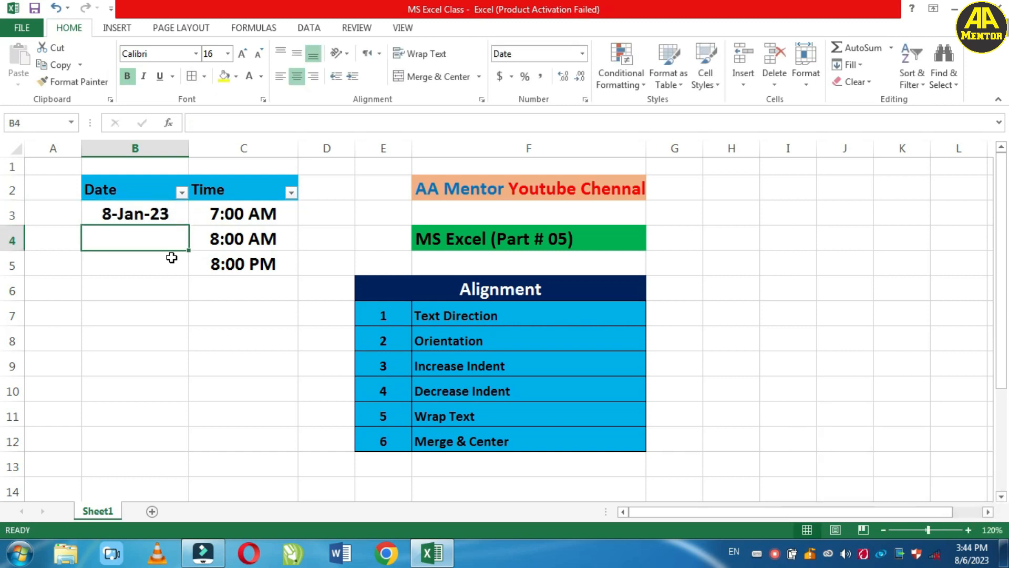
Enter the date month-first as 8-1-2023 in cell B4
type("8-")
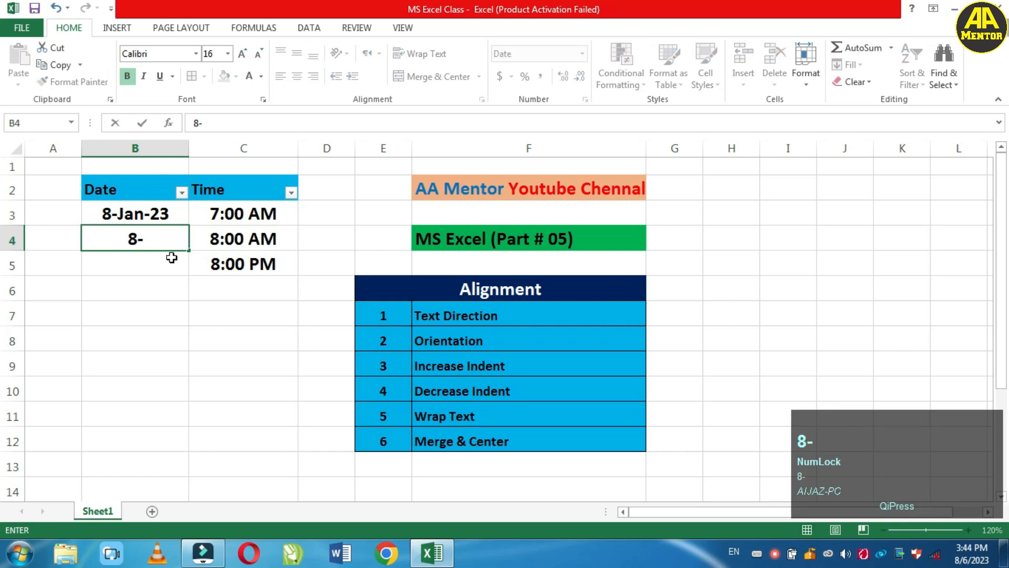
type("1-2024")
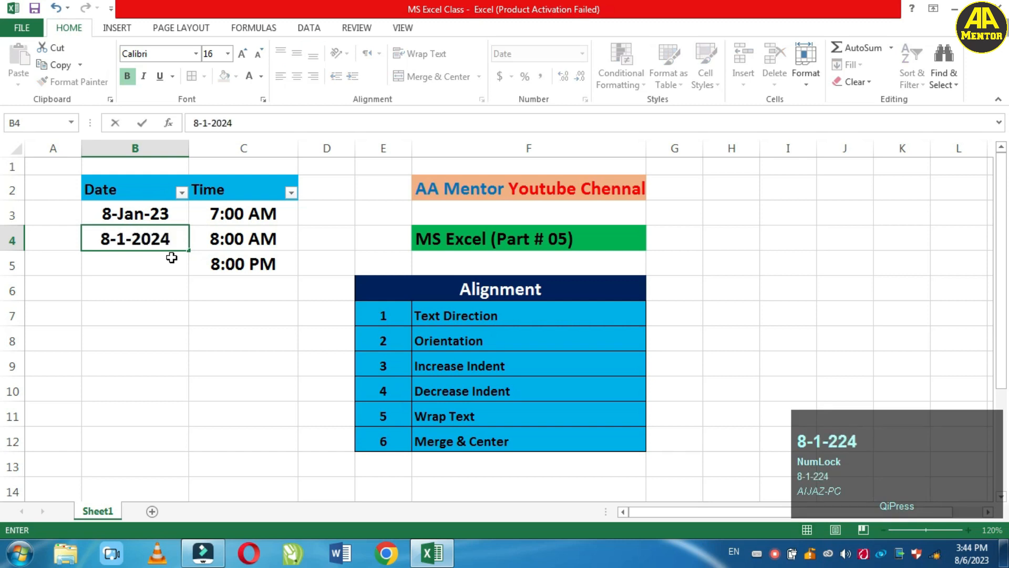
key("BackSpace")
type("3")
key("Return")
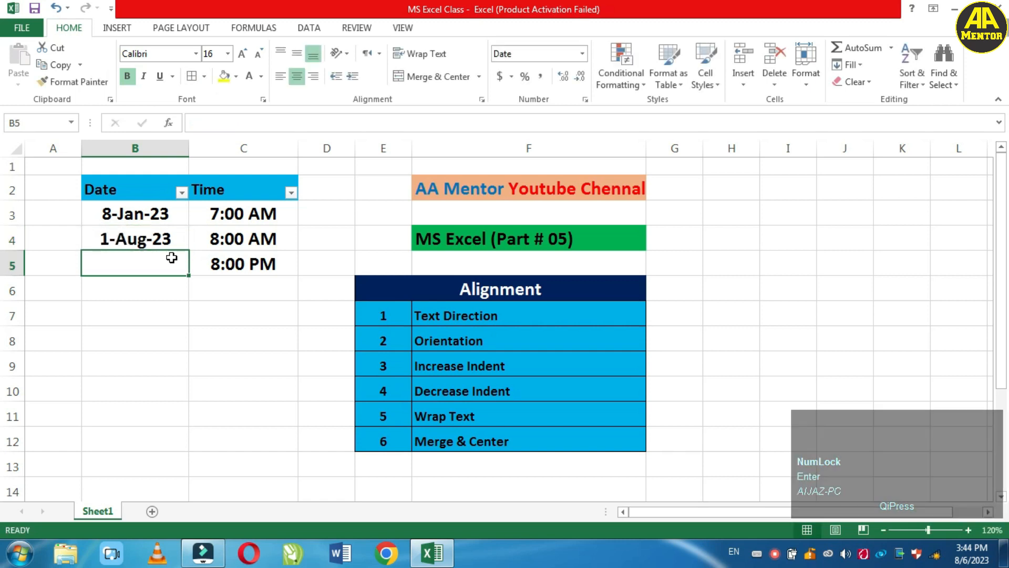
Enter the date day-first as 2-8-2023 in cell B5
type("2")
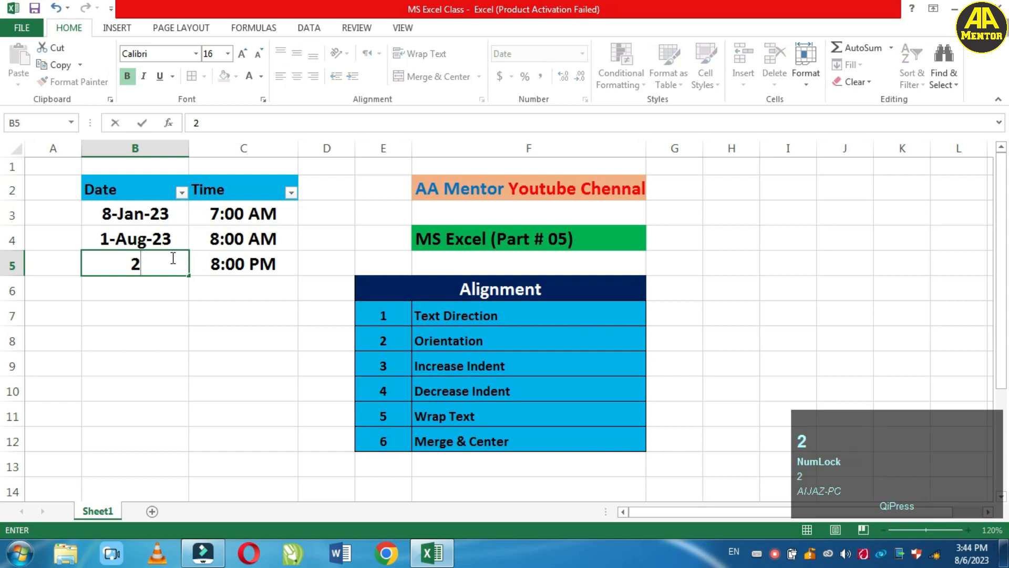
type("-8-")
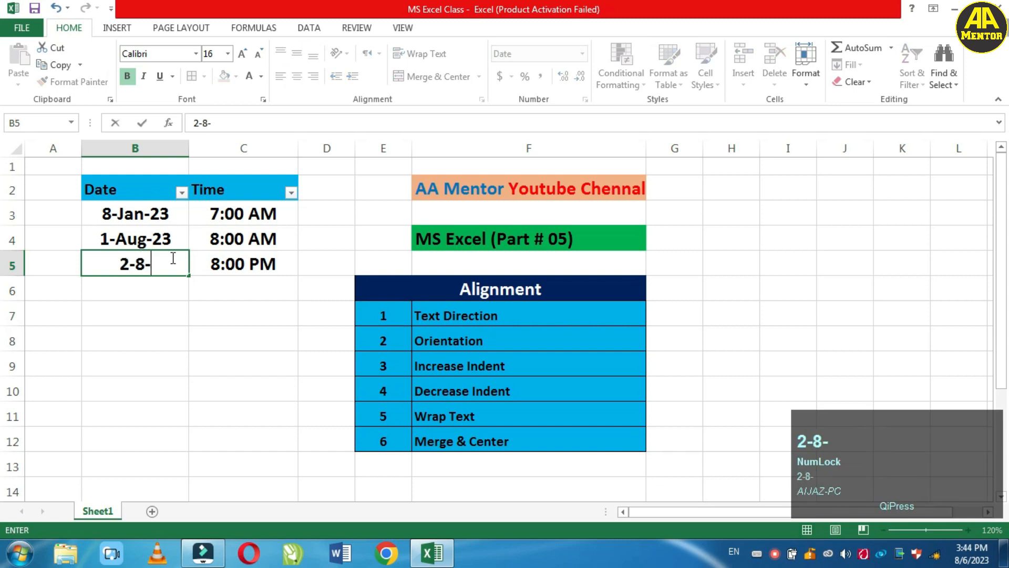
type("2023")
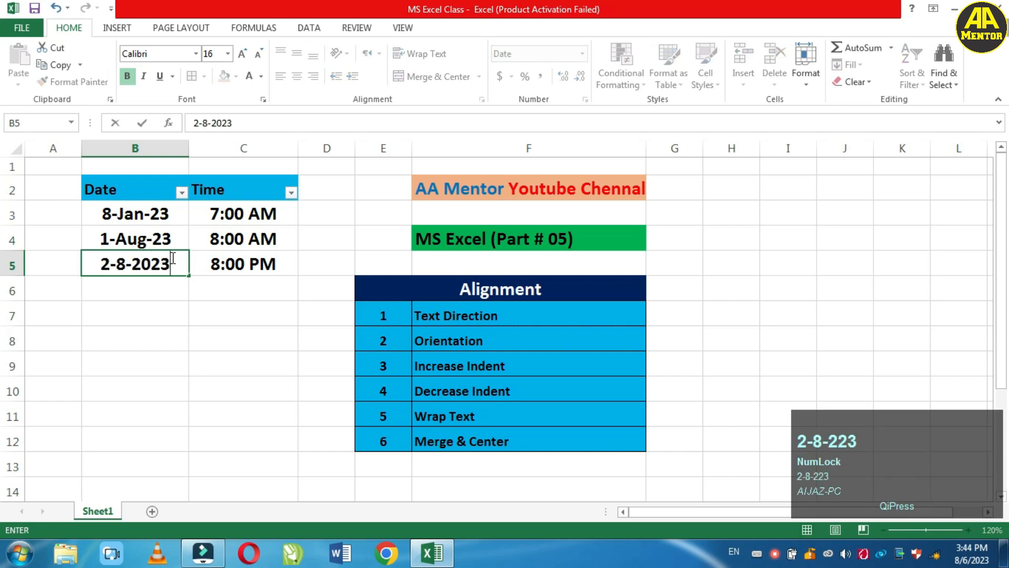
key("Return")
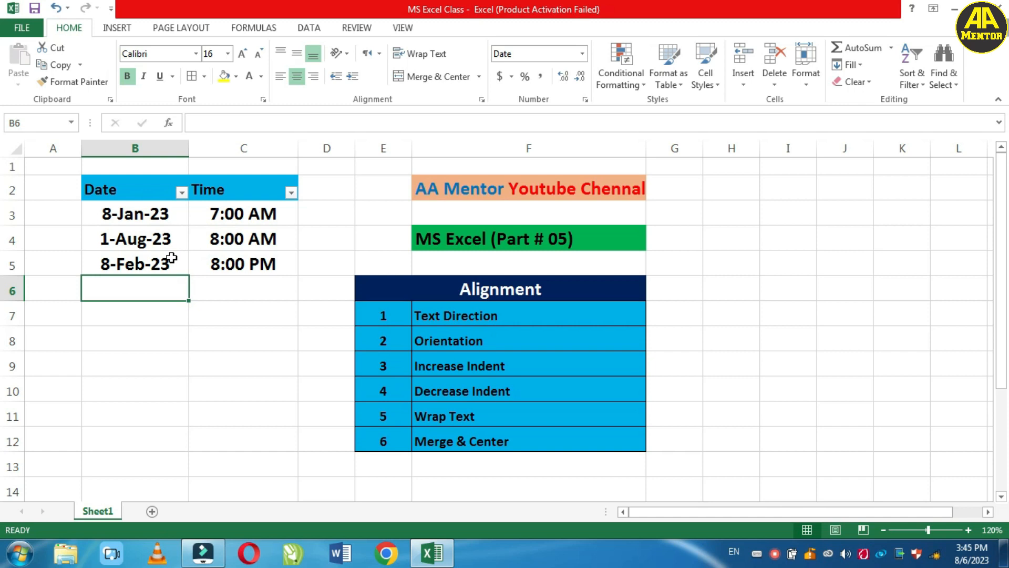
Review the date format types available for cells B3:B5, leaving the format as it is
left_click_drag(157, 215, 156, 266)
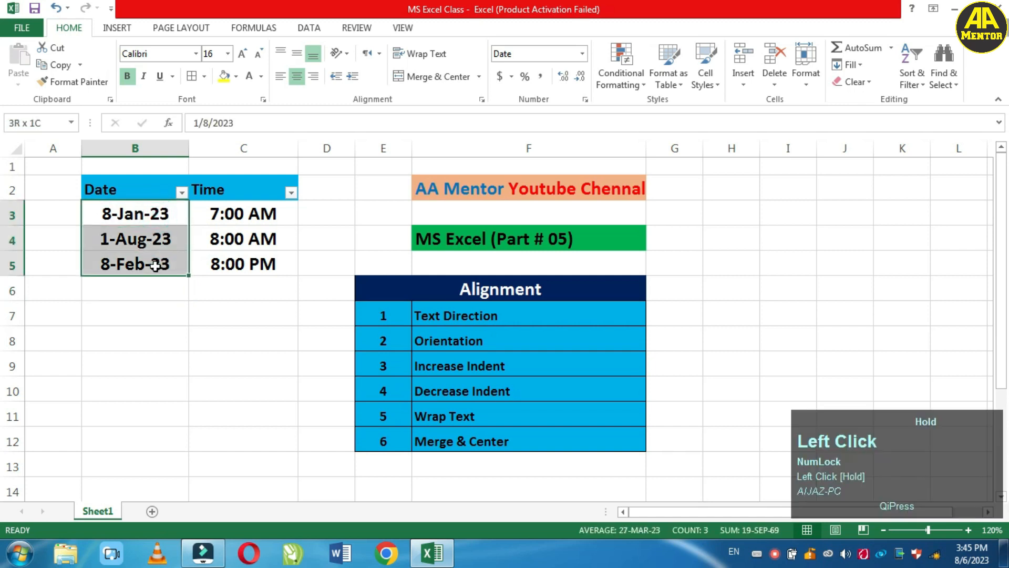
right_click(156, 266)
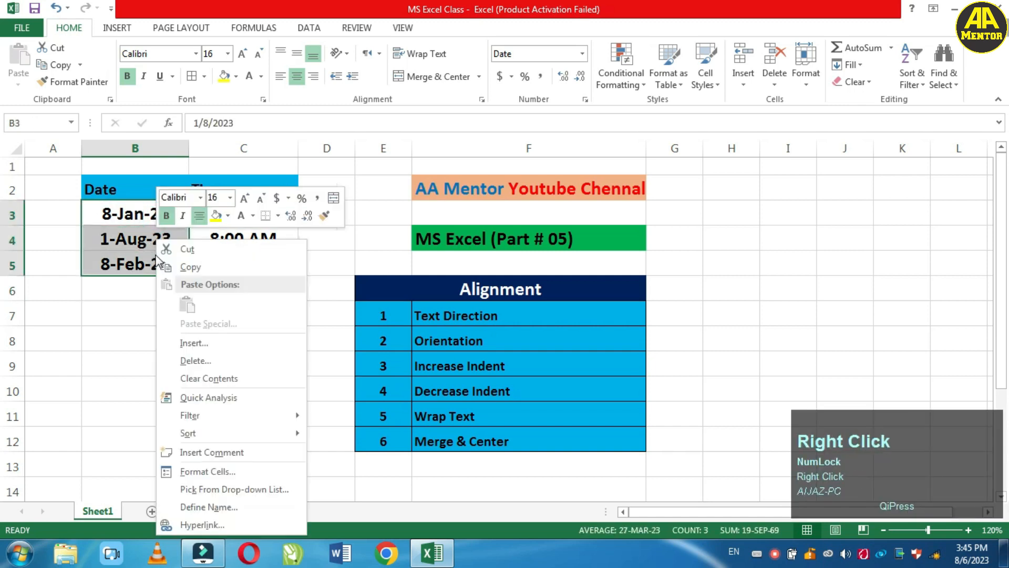
left_click(205, 472)
left_click(379, 361)
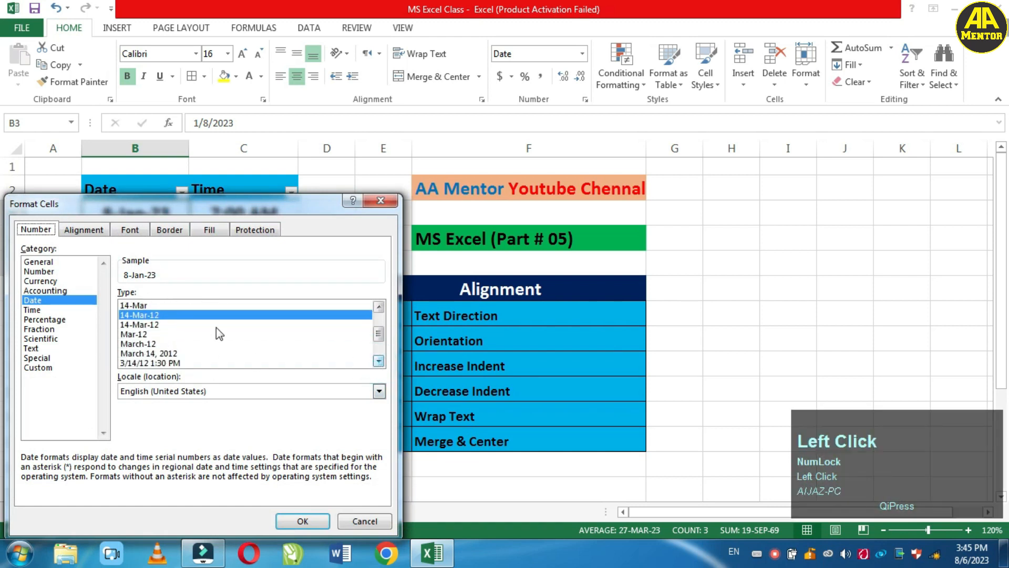
left_click(379, 362)
left_click(379, 361)
left_click(379, 361)
left_click(379, 361)
left_click(379, 361)
left_click_drag(379, 346, 379, 310)
left_click(372, 525)
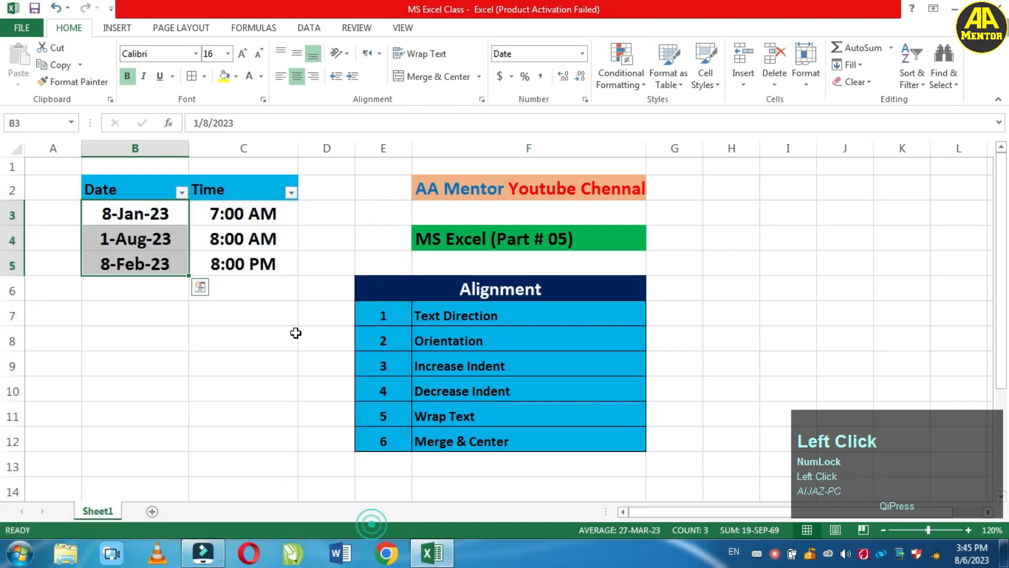
Review the time format types available for cells C3:C5 without applying one
left_click_drag(253, 214, 251, 263)
right_click(252, 263)
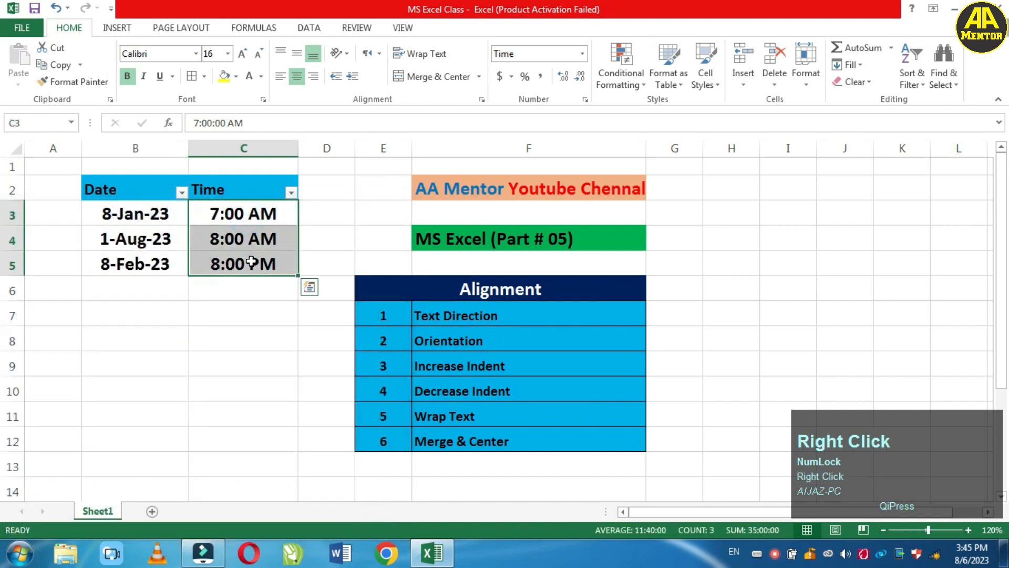
left_click(307, 472)
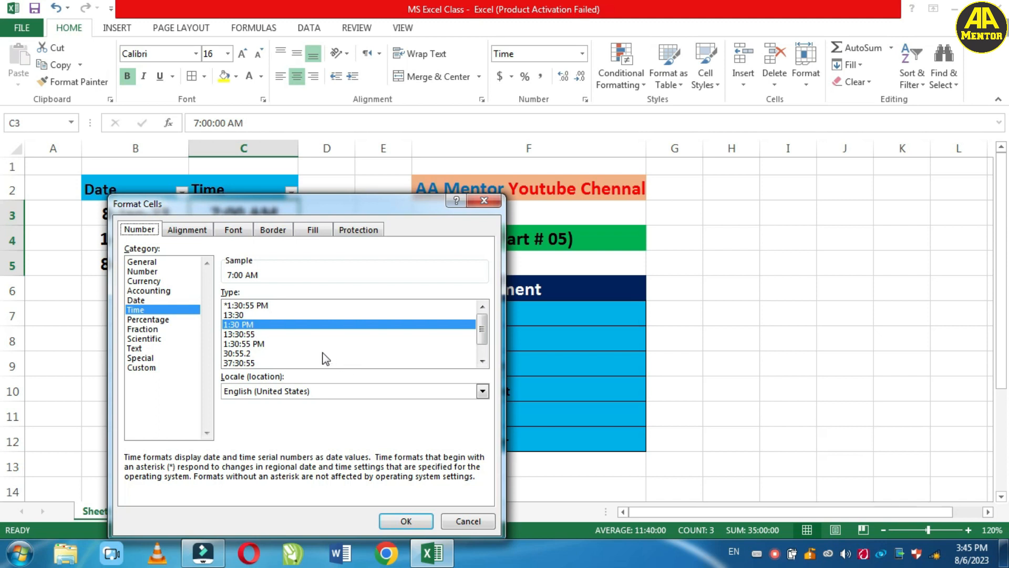
left_click(487, 522)
Check the contents of the time cell C5, the date cell B3 and the Date header cell
left_click(234, 257)
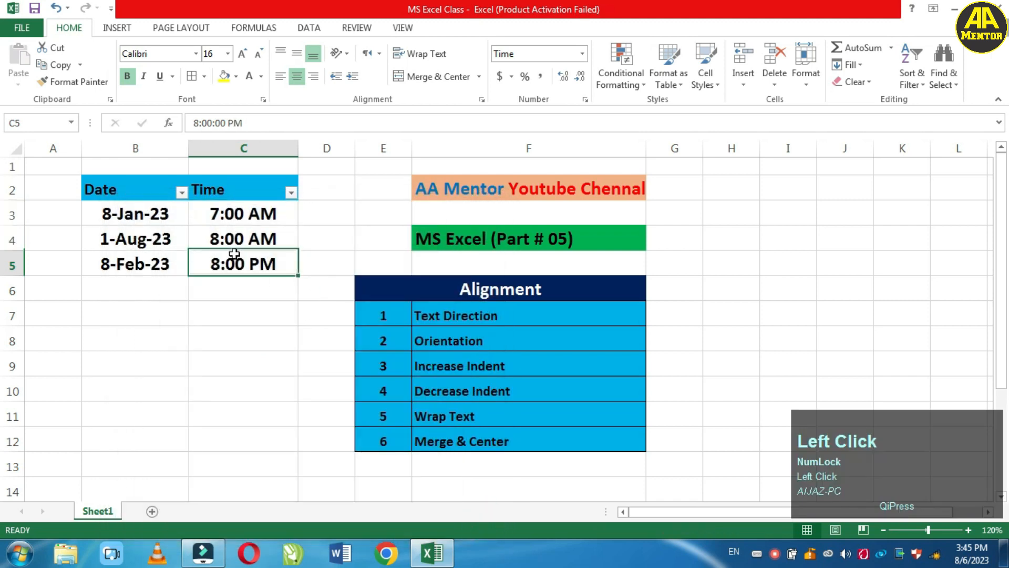
left_click(151, 213)
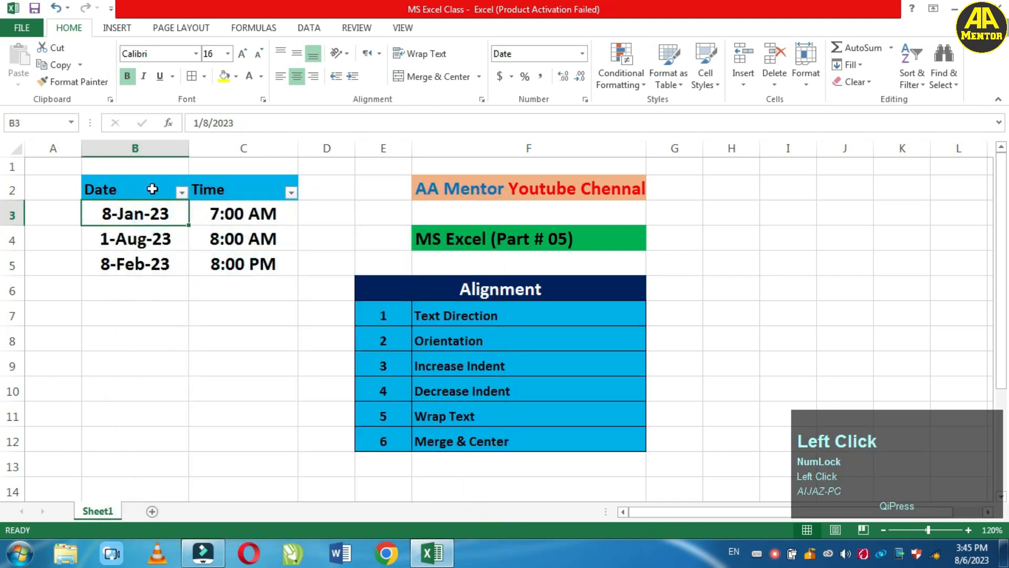
left_click(152, 189)
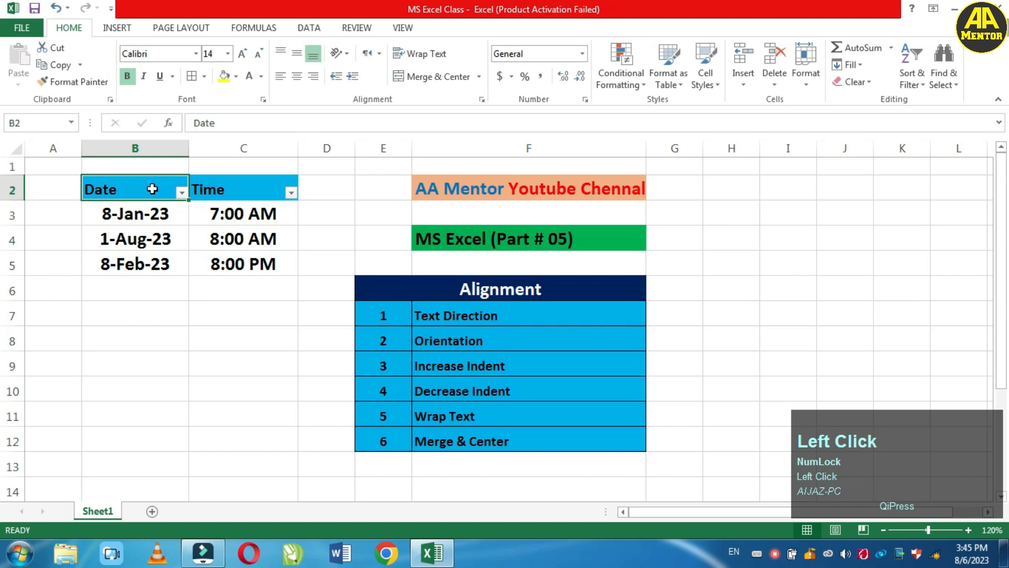